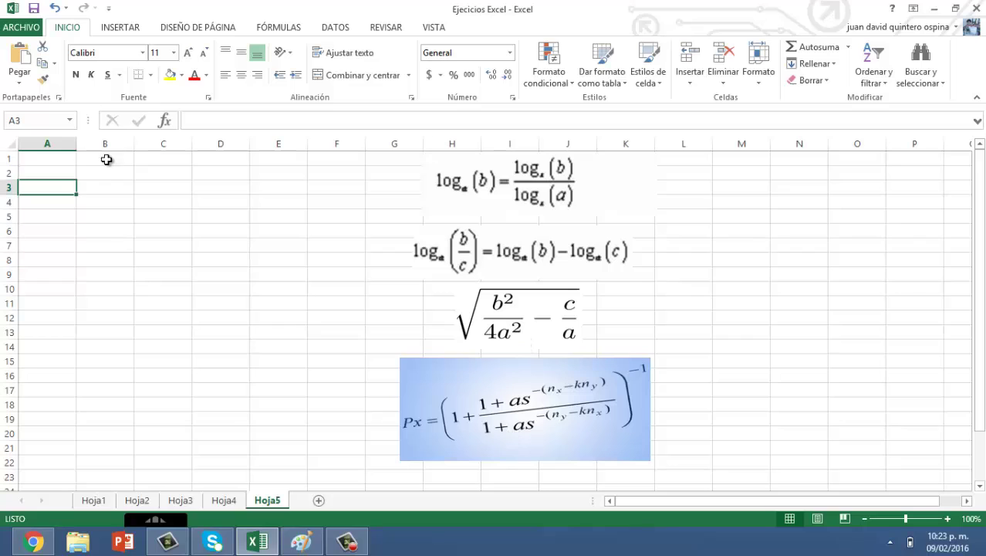
Step: Insert a new blank equation and move it to around cell B4
left_click(73, 174)
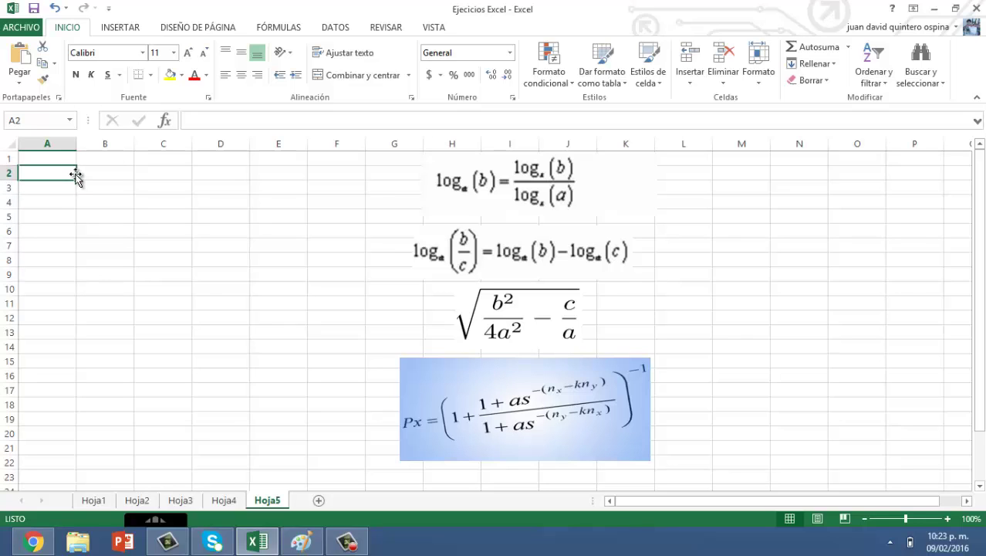
left_click(112, 29)
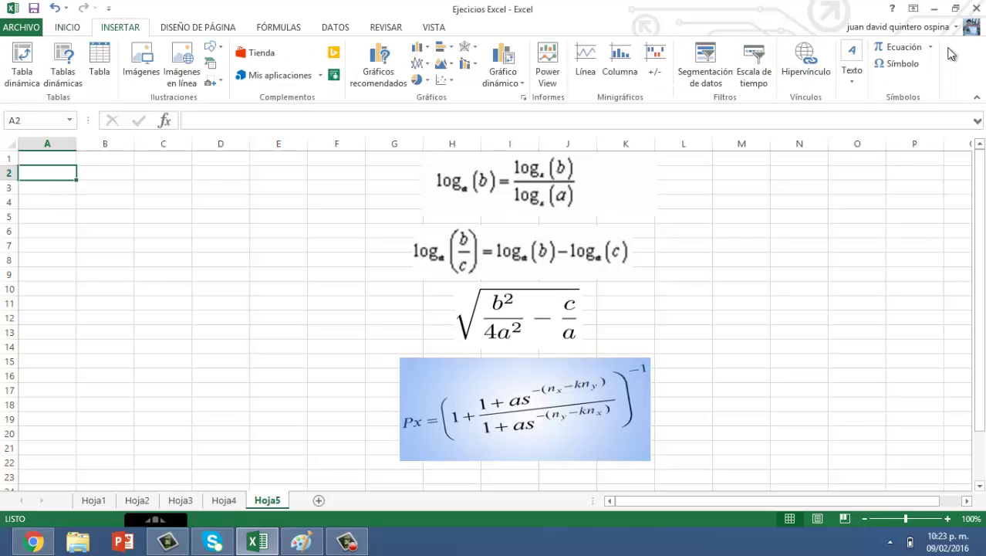
left_click(921, 49)
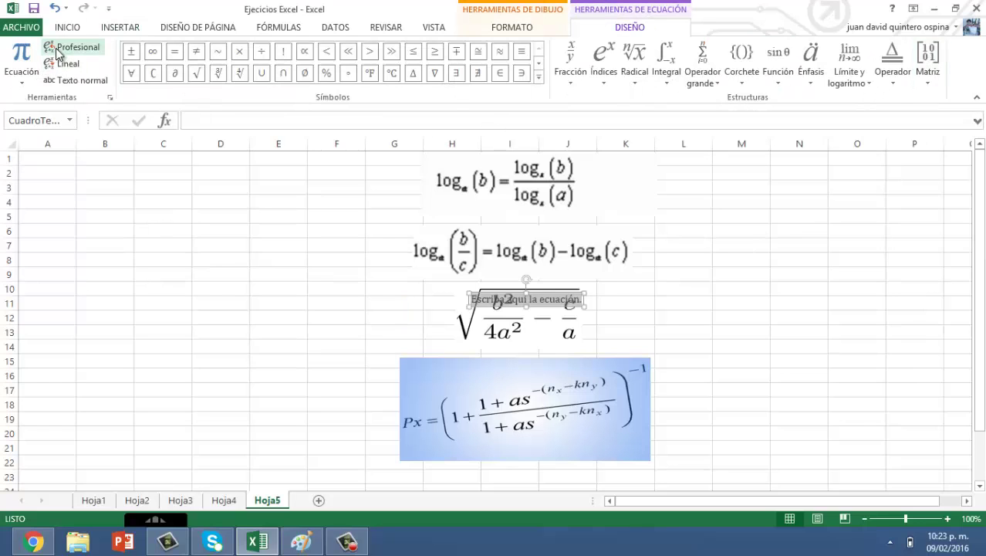
left_click(528, 295)
left_click_drag(528, 295, 143, 196)
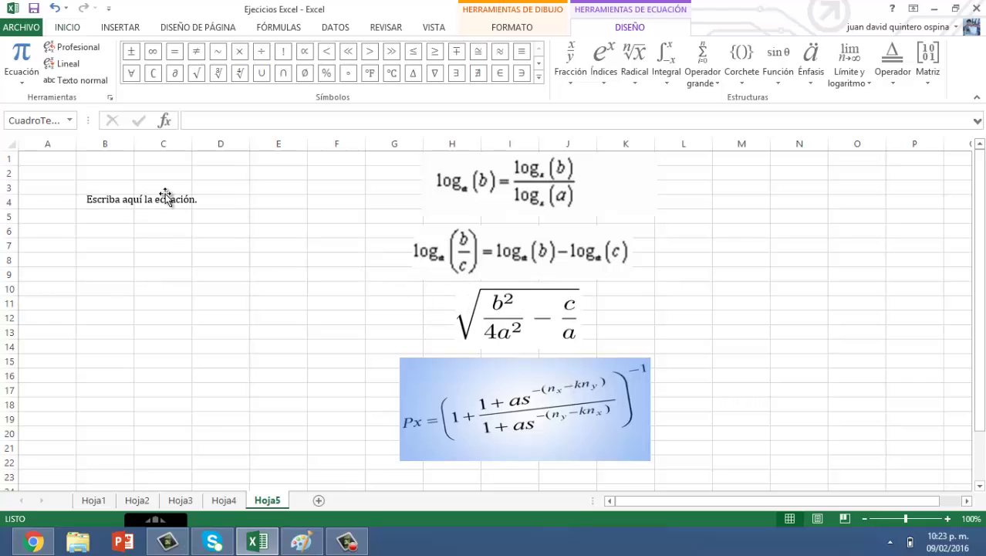
Step: Set the equation's text size to 20 and return to the equation design options
left_click(174, 52)
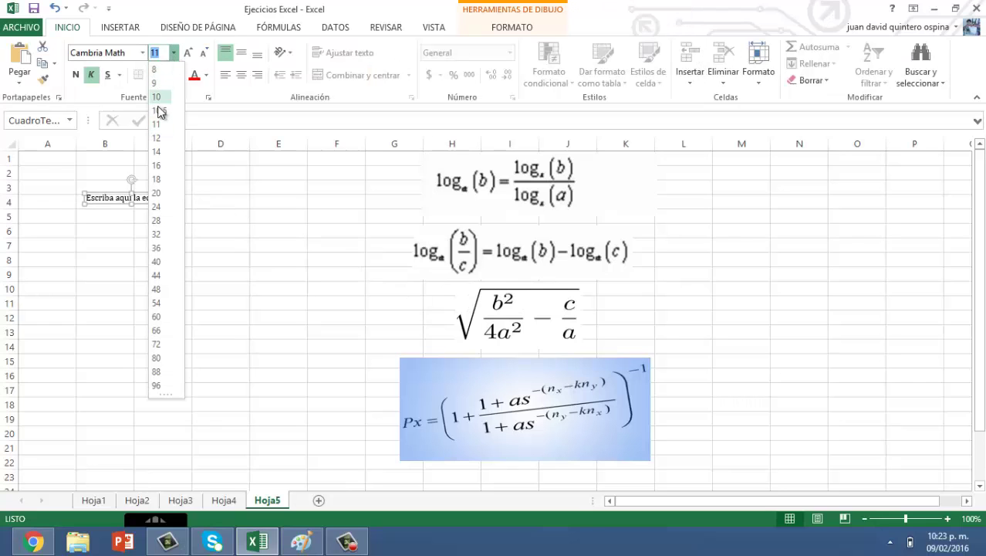
left_click(158, 193)
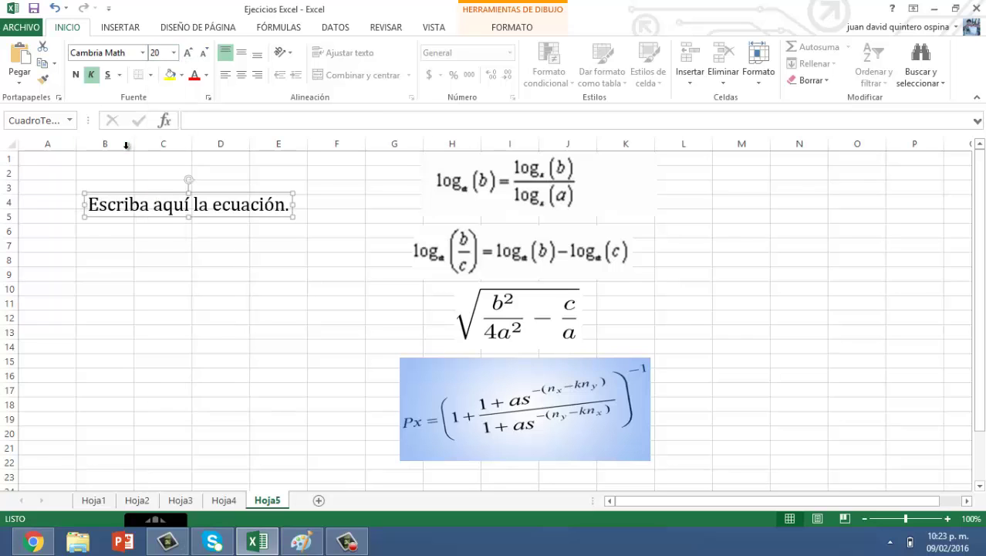
left_click(532, 28)
left_click(185, 204)
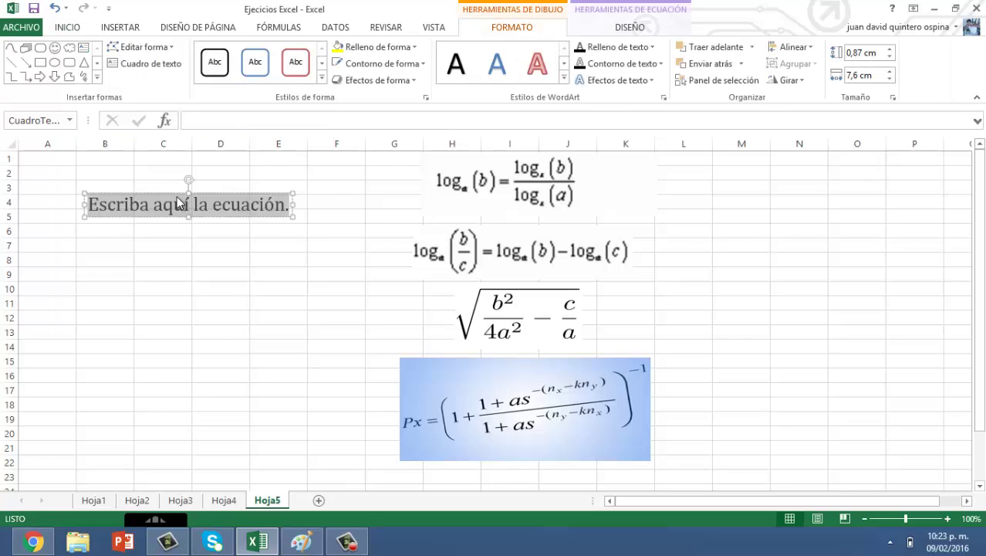
left_click(631, 28)
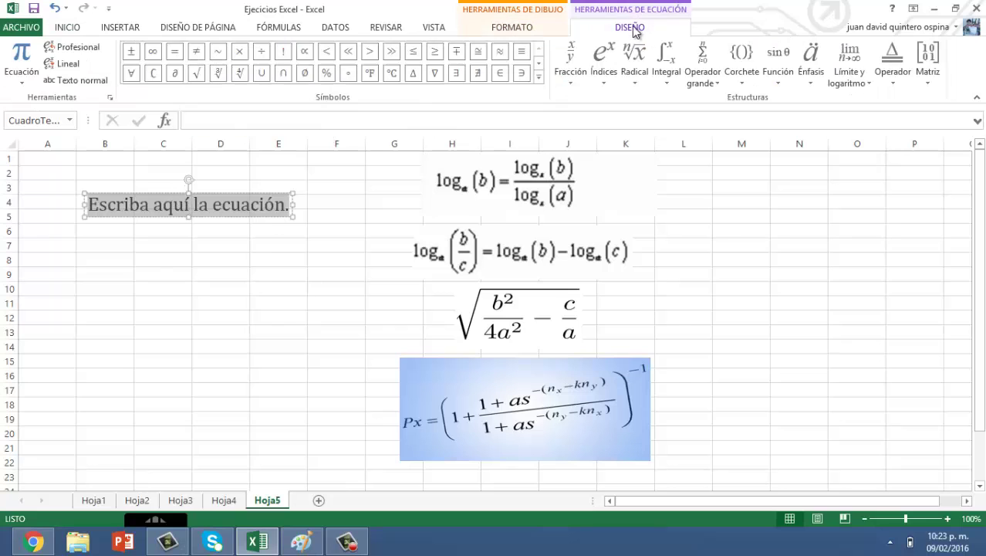
Step: Browse the built-in equation gallery without inserting any equation
left_click(22, 82)
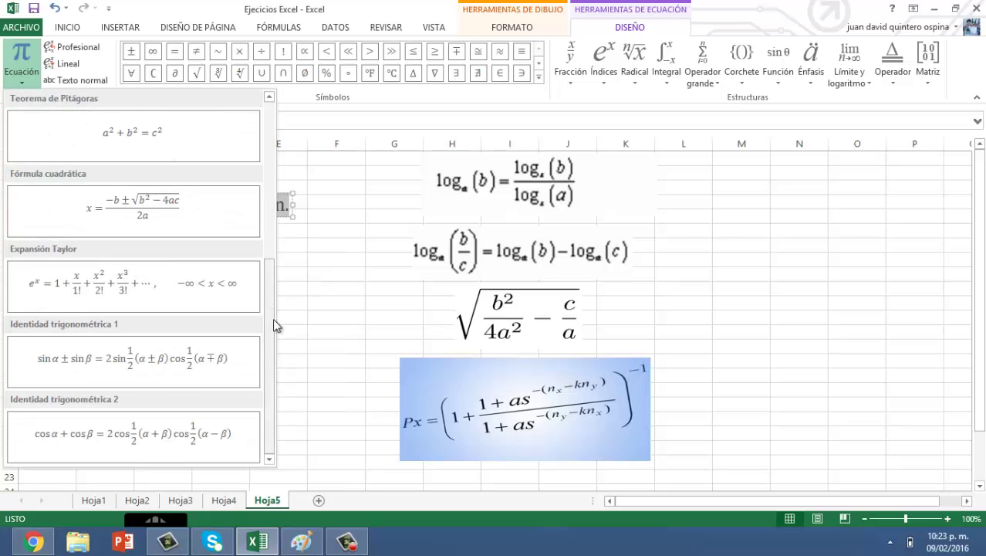
left_click_drag(270, 323, 269, 146)
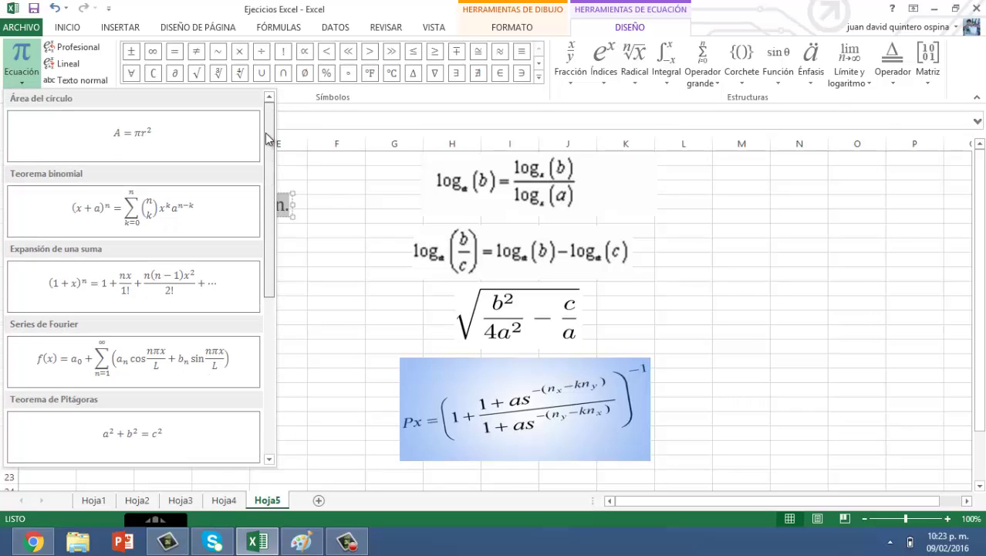
scroll(187, 185, "down", 4)
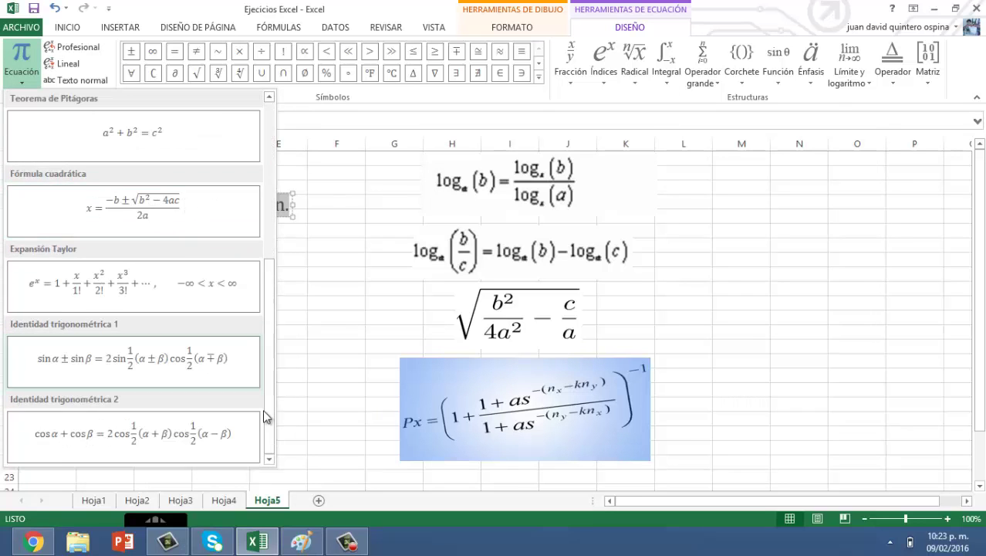
left_click_drag(268, 397, 279, 202)
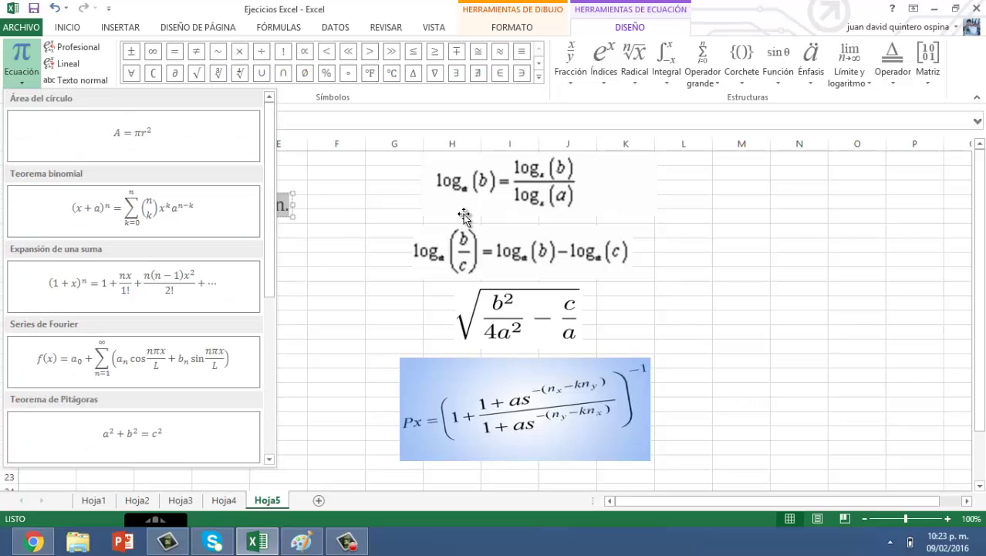
left_click(684, 25)
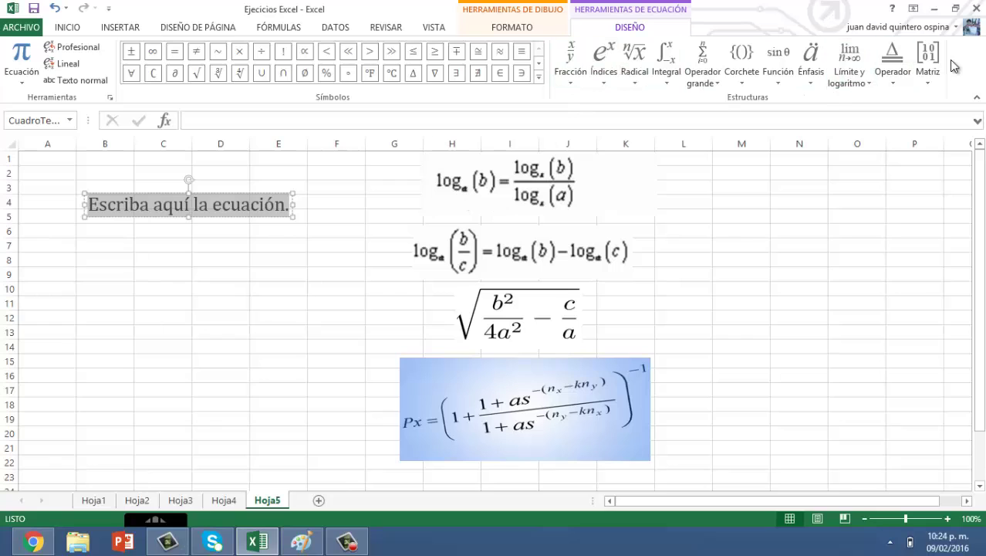
Step: Browse the fraction, script, radical, integral, operator, bracket, function and limit structures, ending on Índices
left_click(571, 87)
left_click(602, 85)
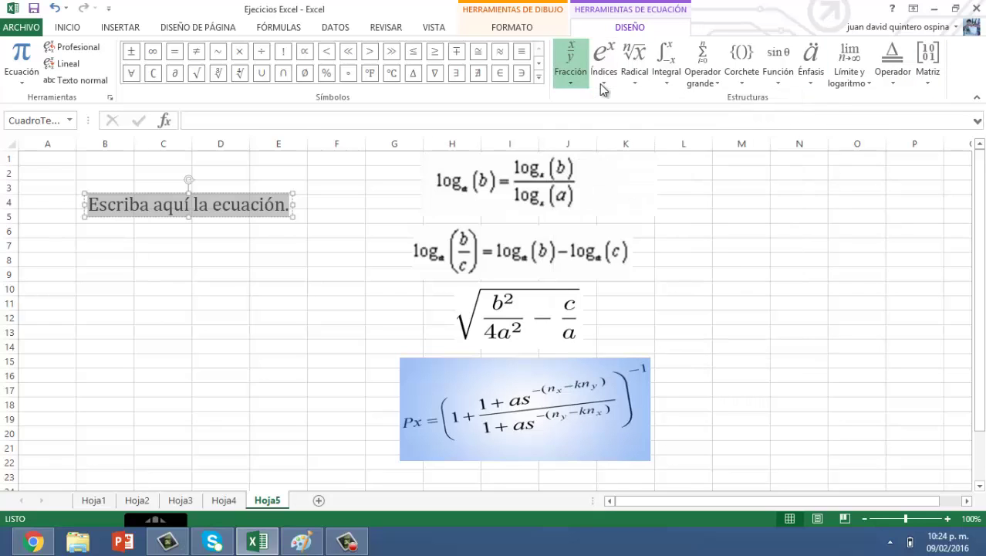
left_click(636, 83)
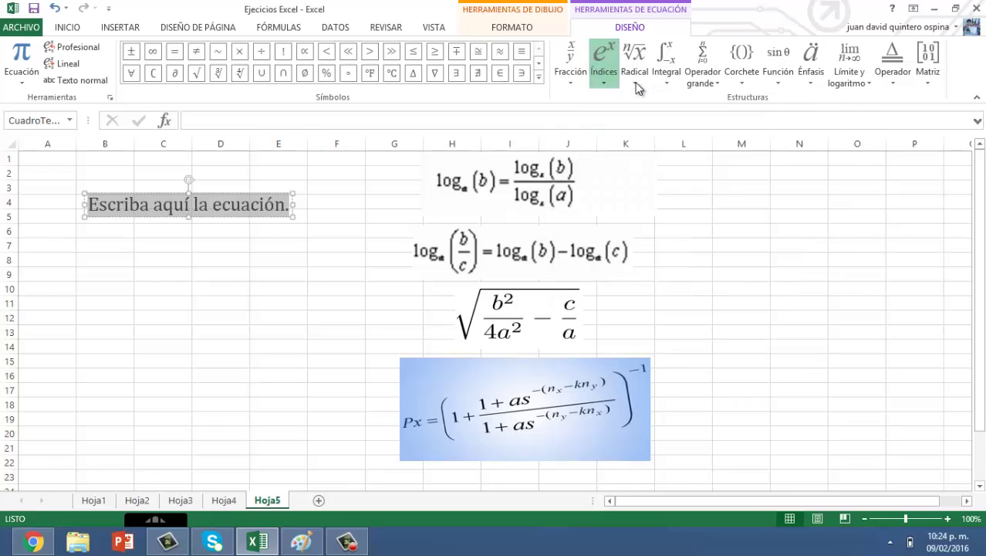
left_click(668, 88)
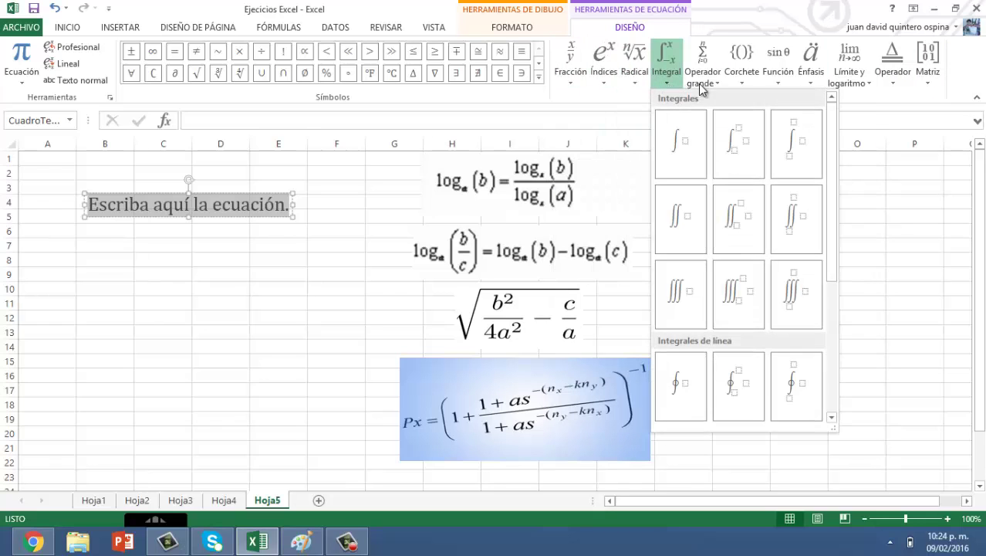
left_click(704, 82)
left_click(745, 81)
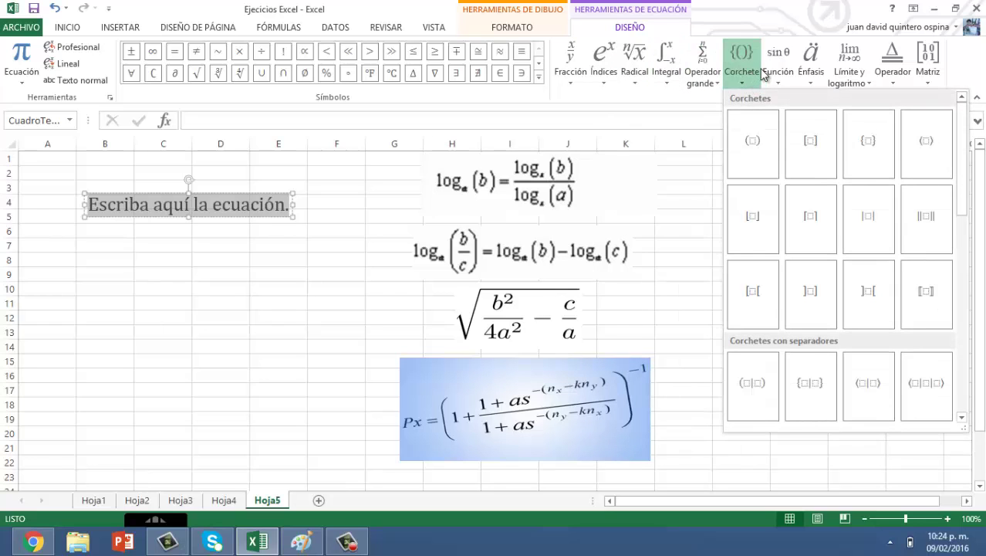
left_click(779, 73)
left_click(779, 73)
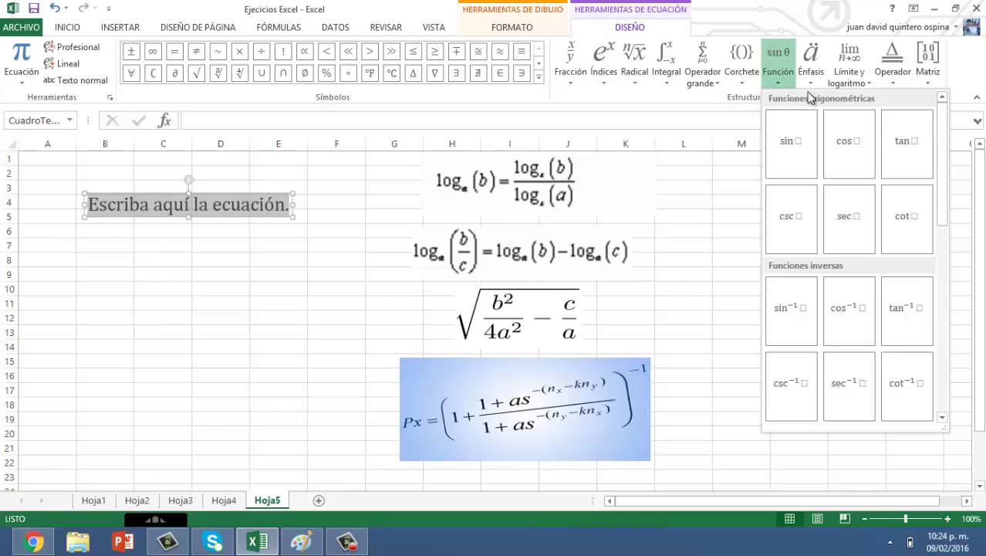
left_click(854, 79)
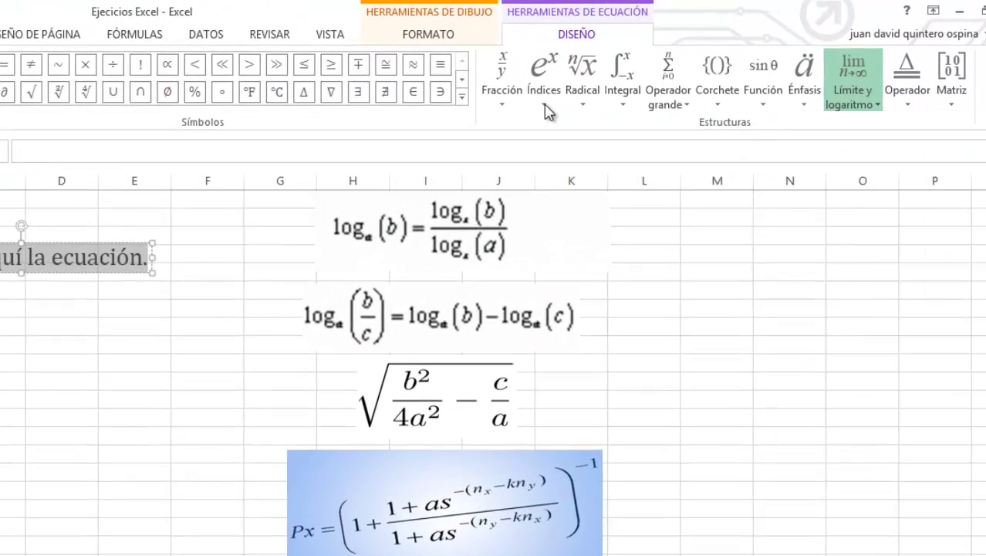
left_click(602, 83)
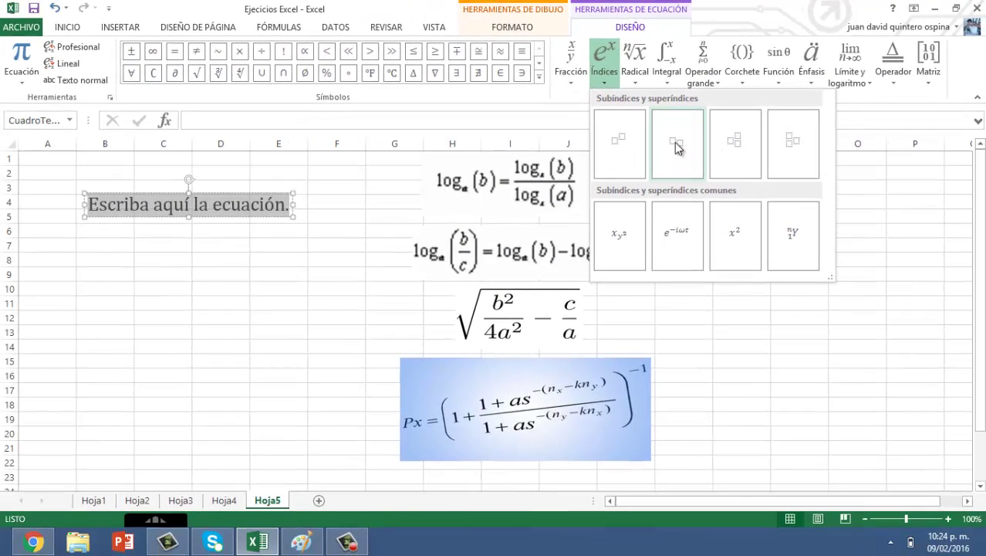
Step: Insert a subscript structure and enter log with subscript a, followed by (b) =
left_click(633, 188)
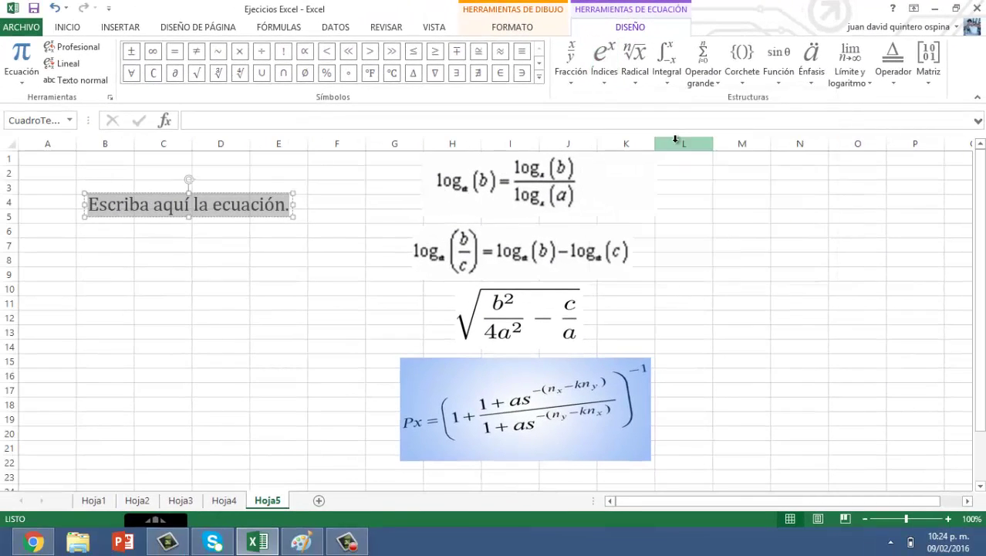
left_click(98, 207)
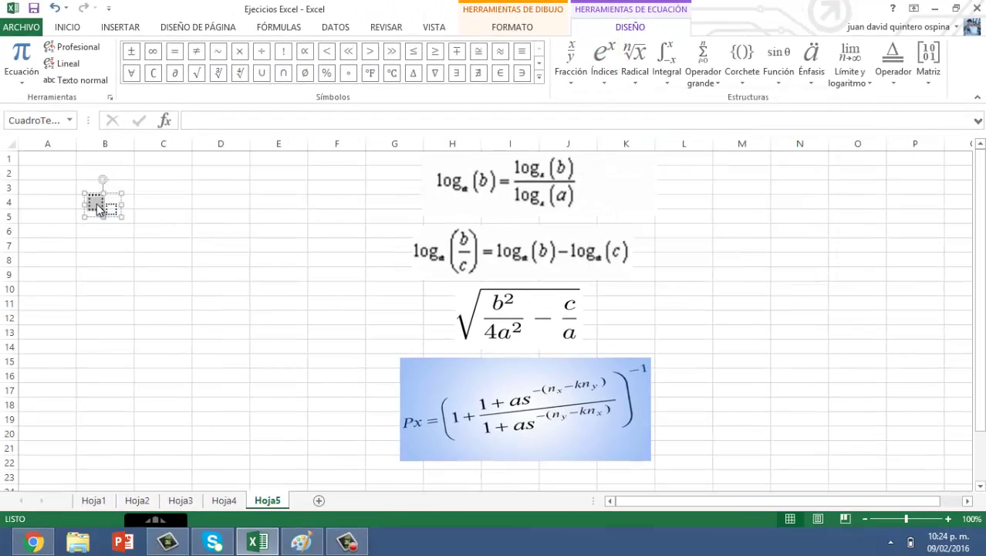
type("log")
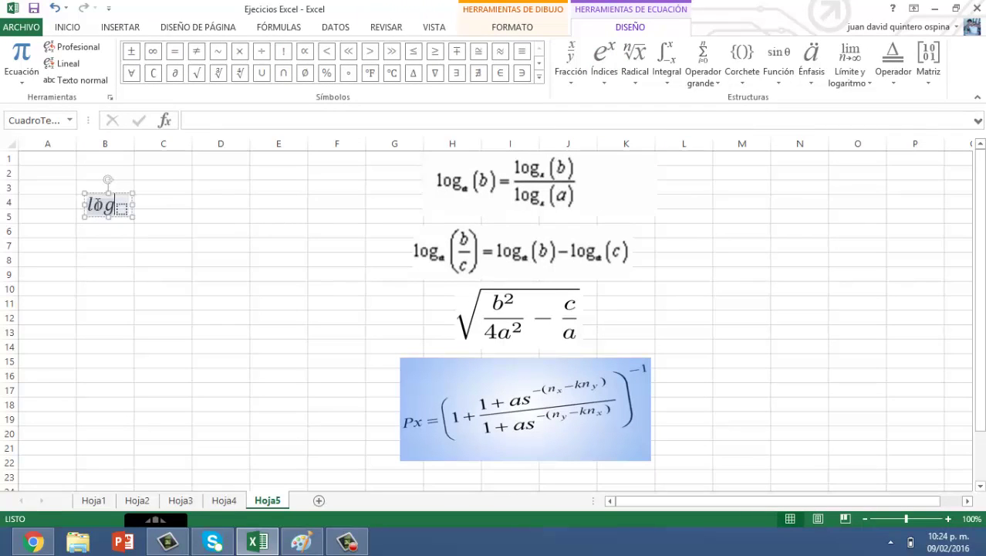
left_click(123, 208)
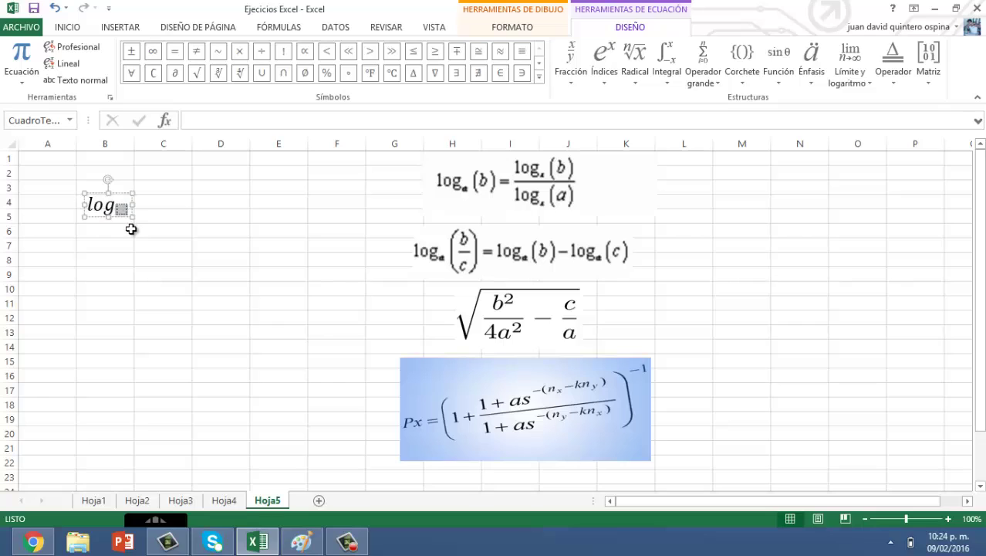
type("a")
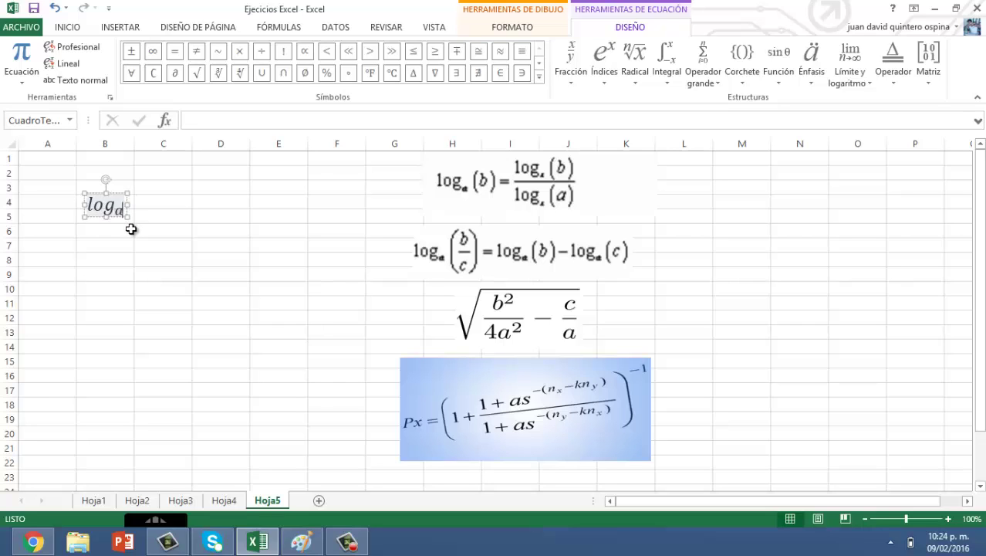
type("(")
key("BackSpace")
type("(b")
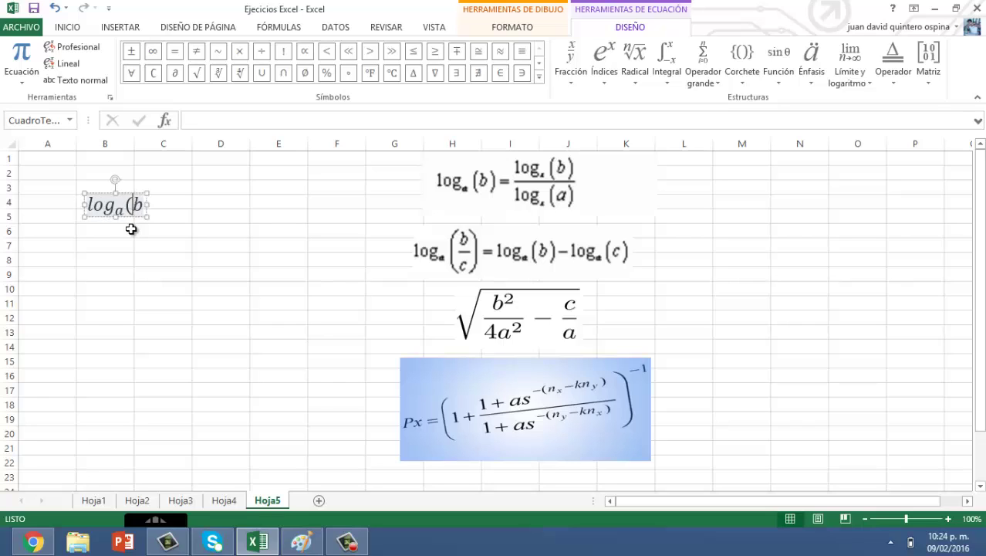
type(")")
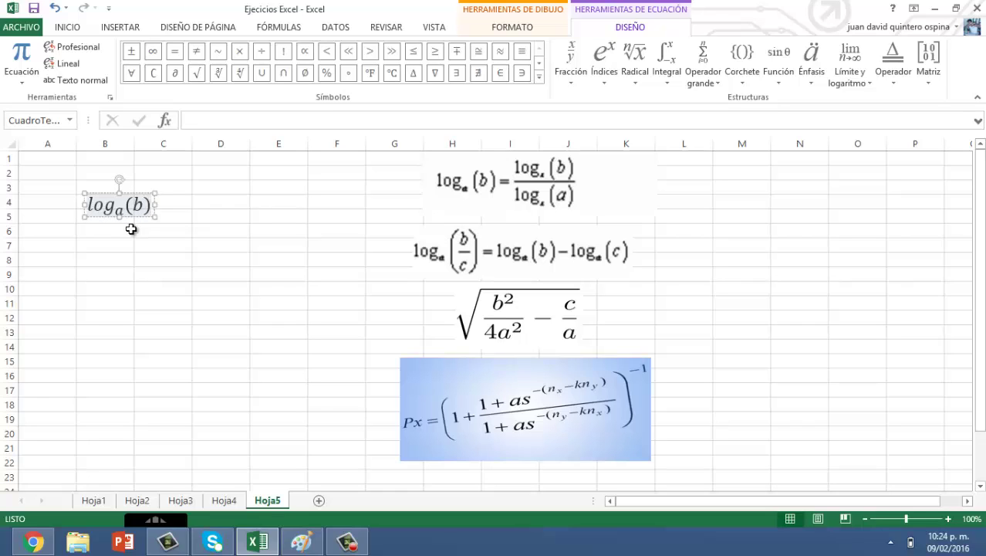
type(" =")
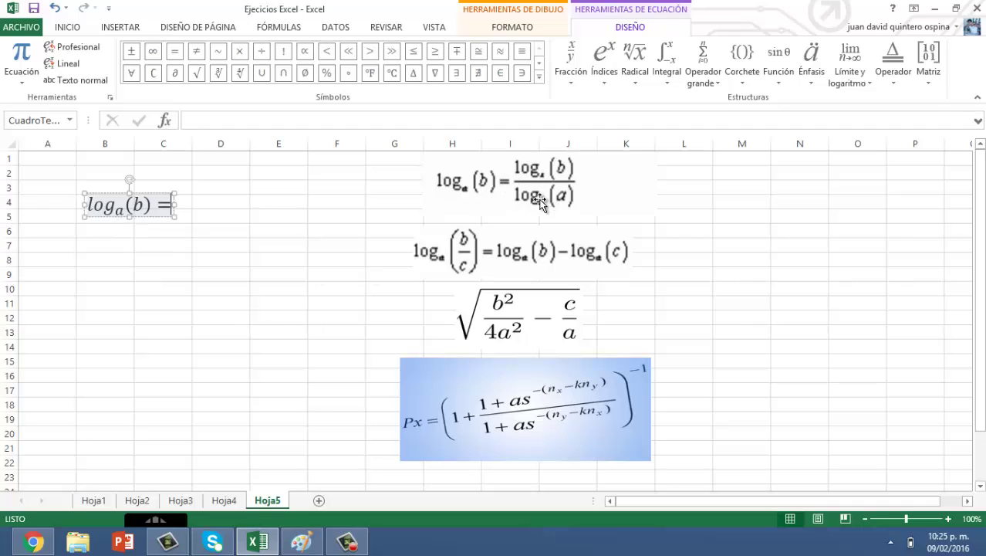
Step: Add a stacked fraction after the equals sign, removing a misplaced subscript structure
left_click(566, 87)
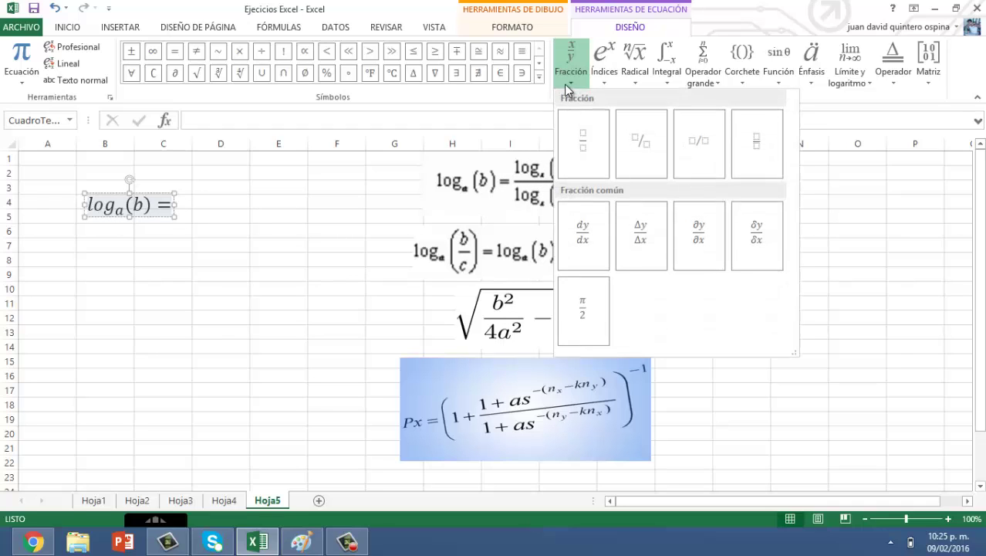
left_click(584, 149)
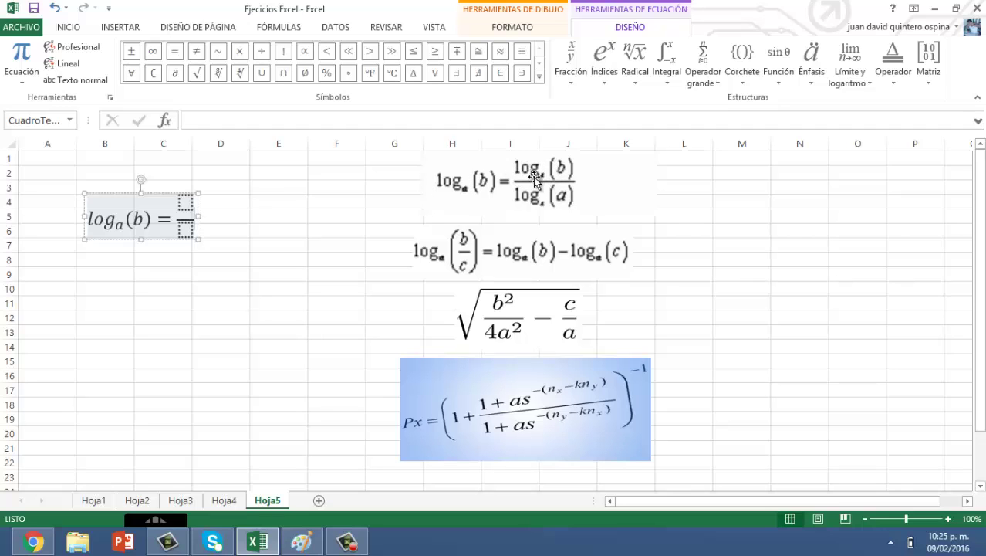
left_click(605, 71)
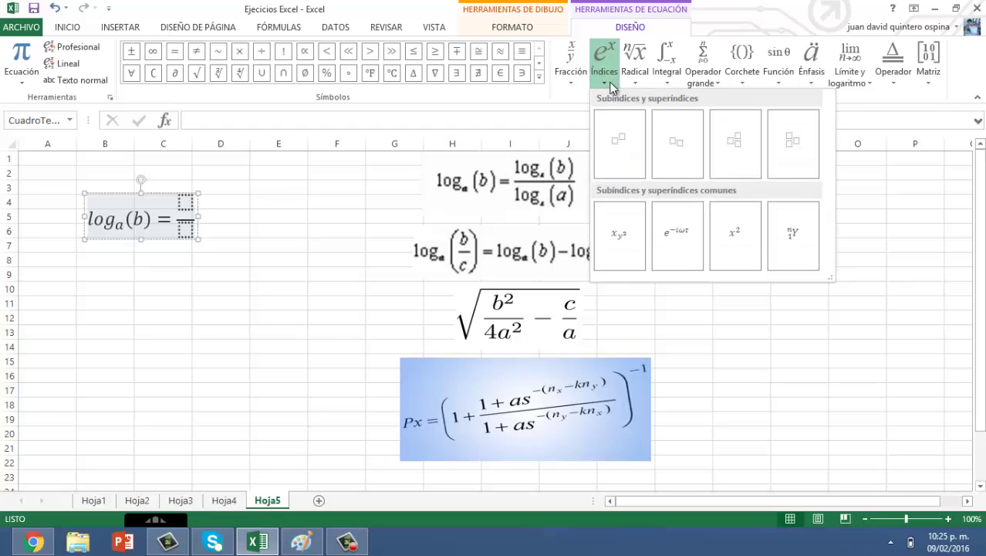
left_click(675, 145)
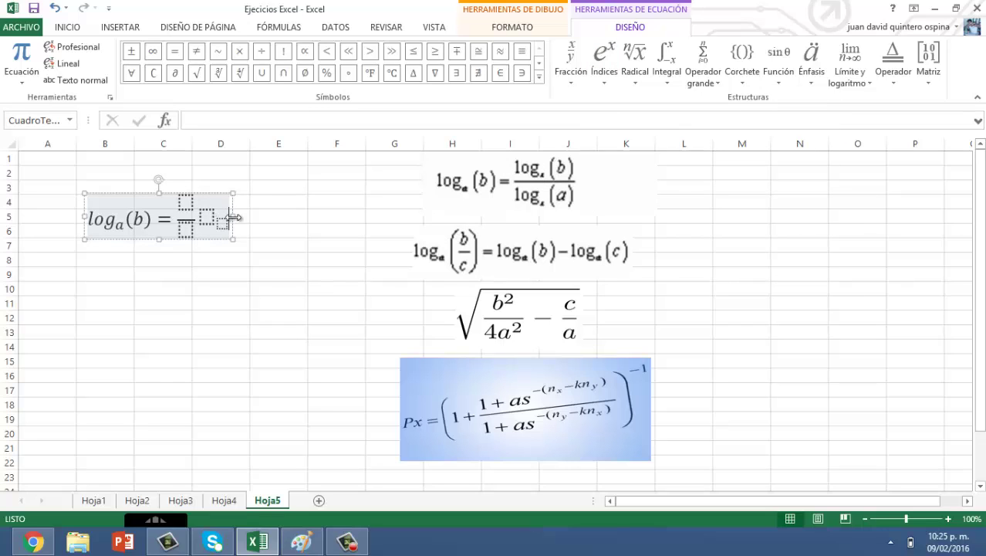
key("shift+Left")
key("Delete")
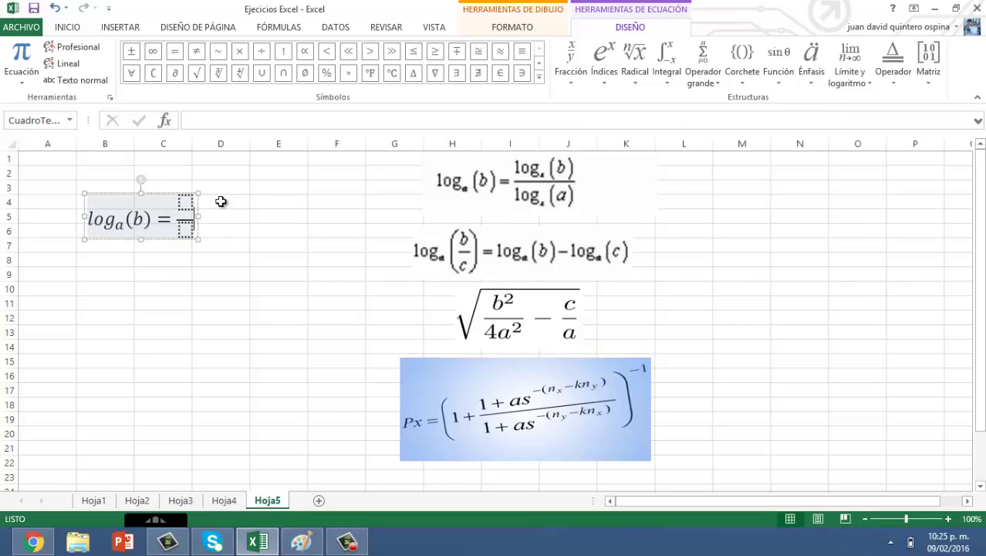
Step: Fill the numerator with log subscript x of (b)
left_click(185, 204)
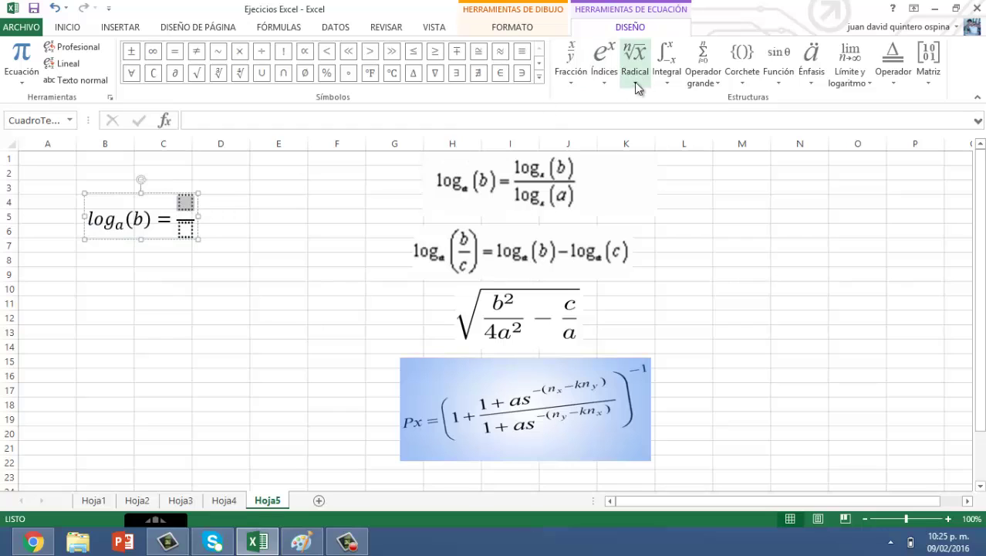
left_click(605, 81)
left_click(672, 154)
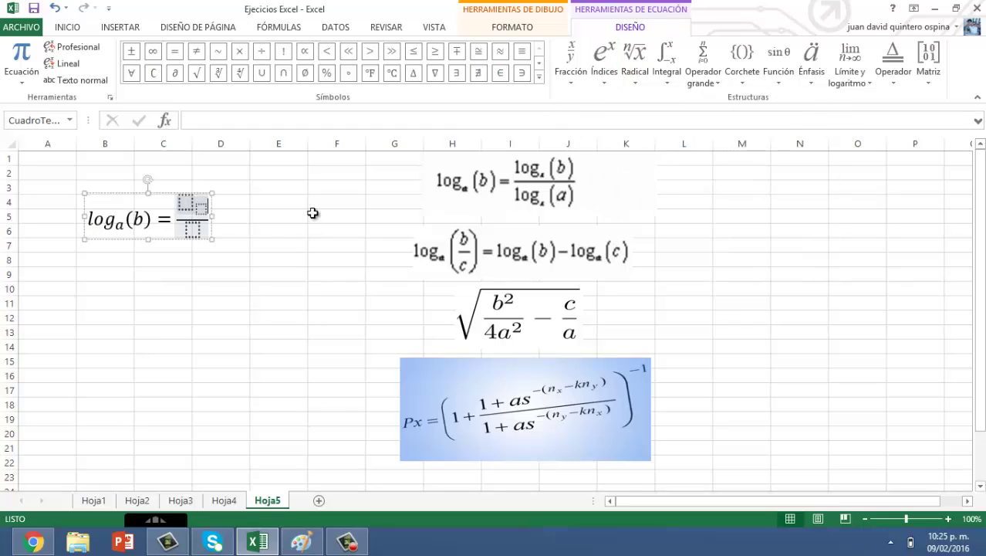
left_click(187, 206)
type("lo")
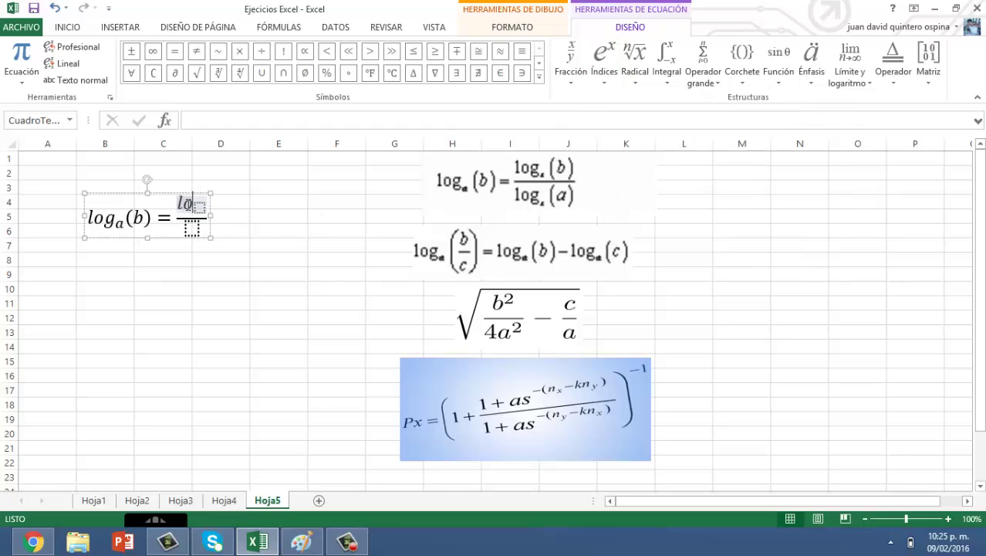
type("g")
key("Right")
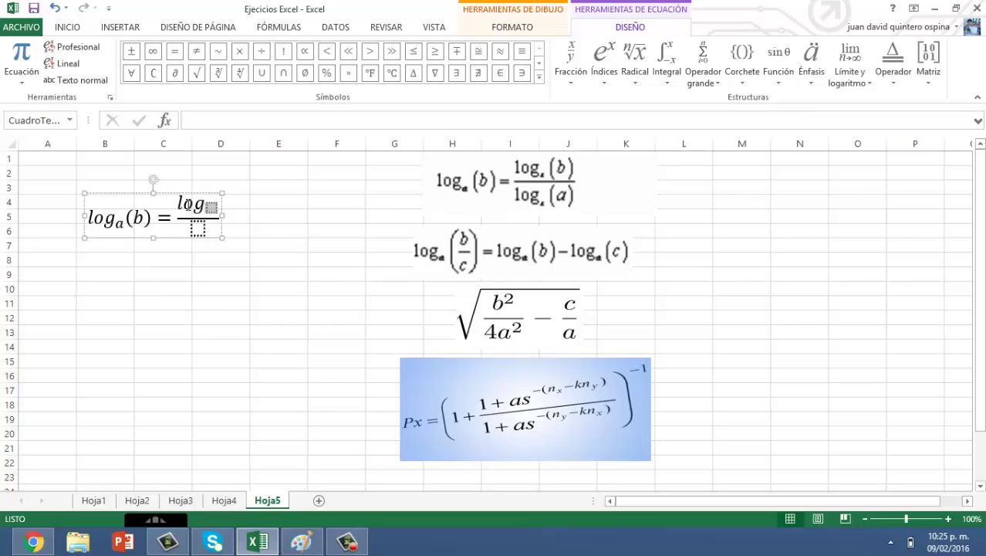
type("x")
key("Right")
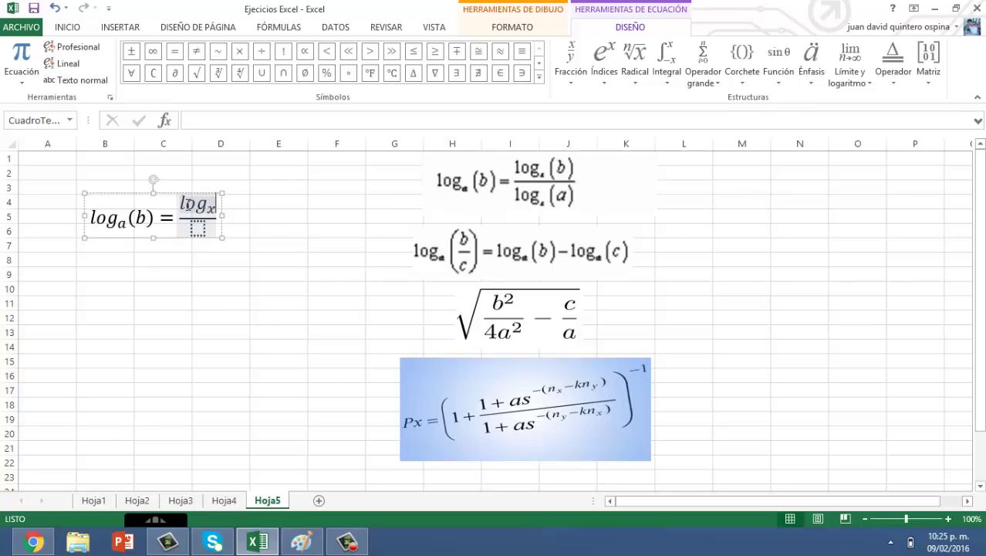
type("(")
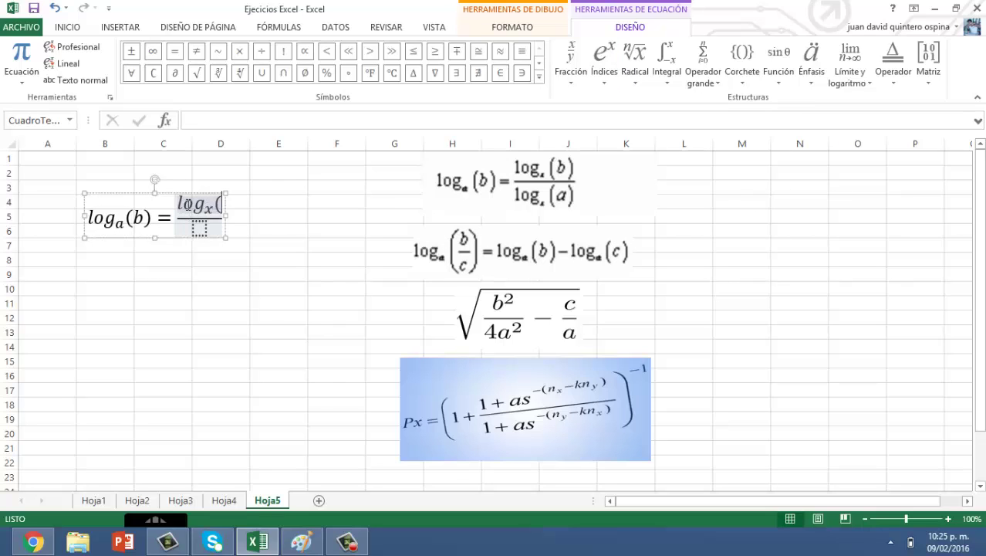
type("b)")
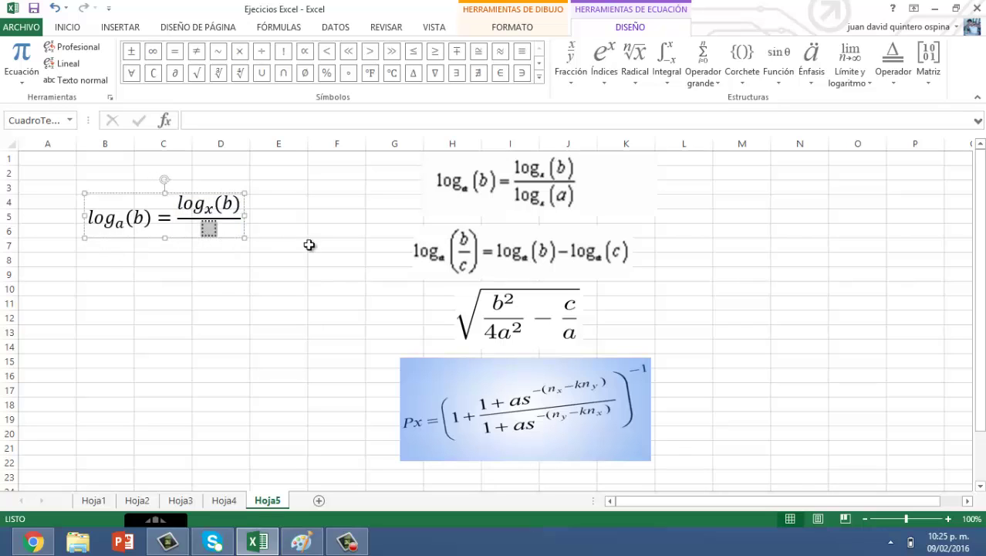
Step: Fill the denominator with log subscript x of (a)
left_click(607, 77)
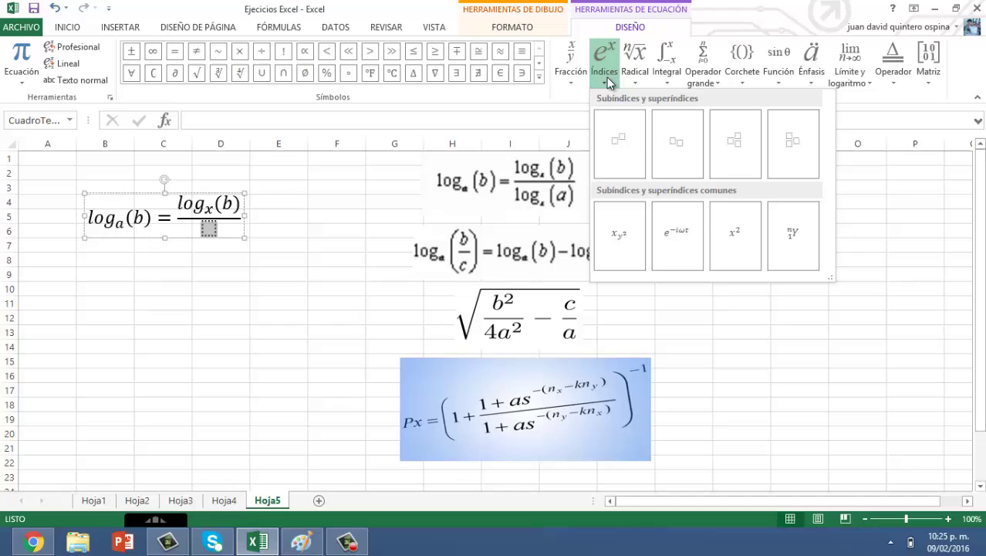
left_click(672, 151)
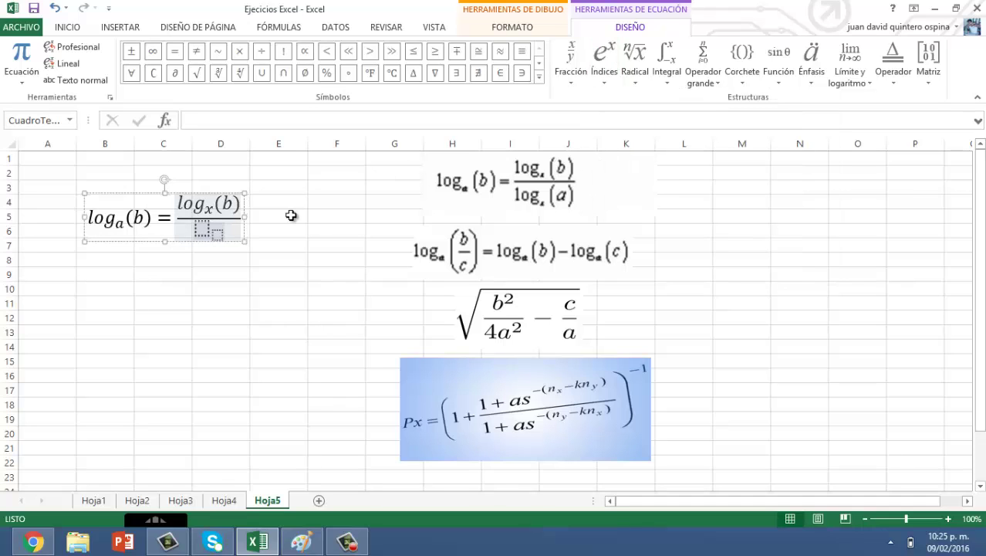
left_click(204, 232)
type("l")
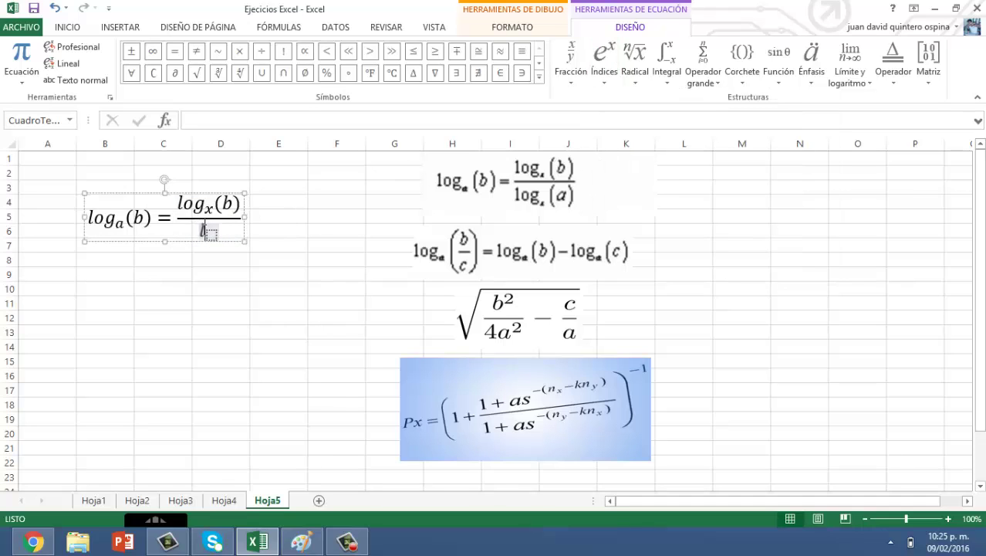
type("og")
key("Right")
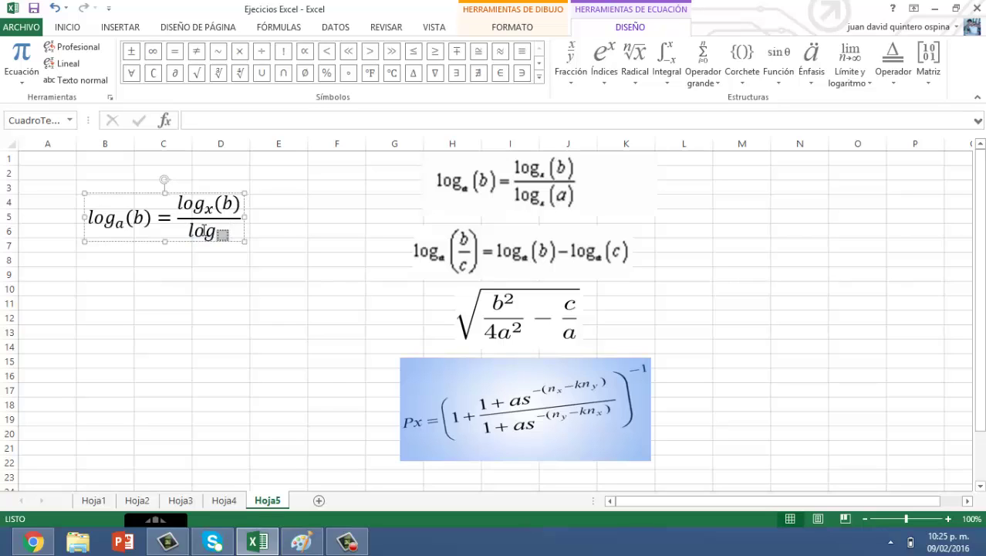
type("x")
key("Right")
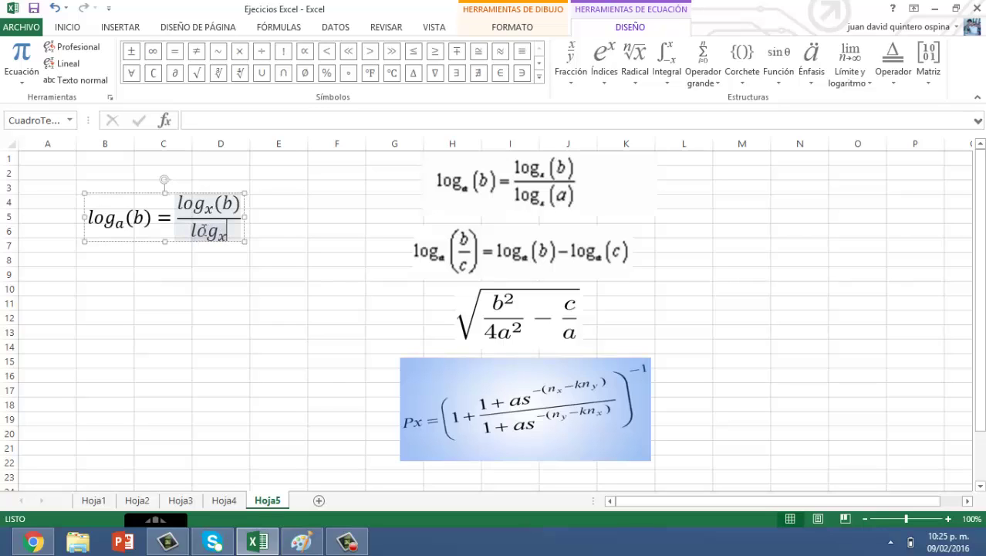
type("(a")
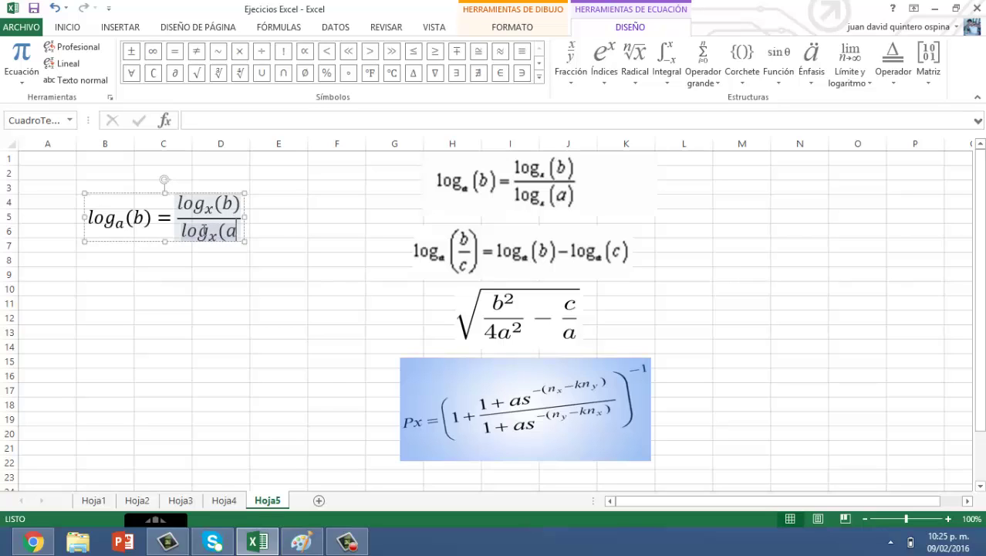
type(")")
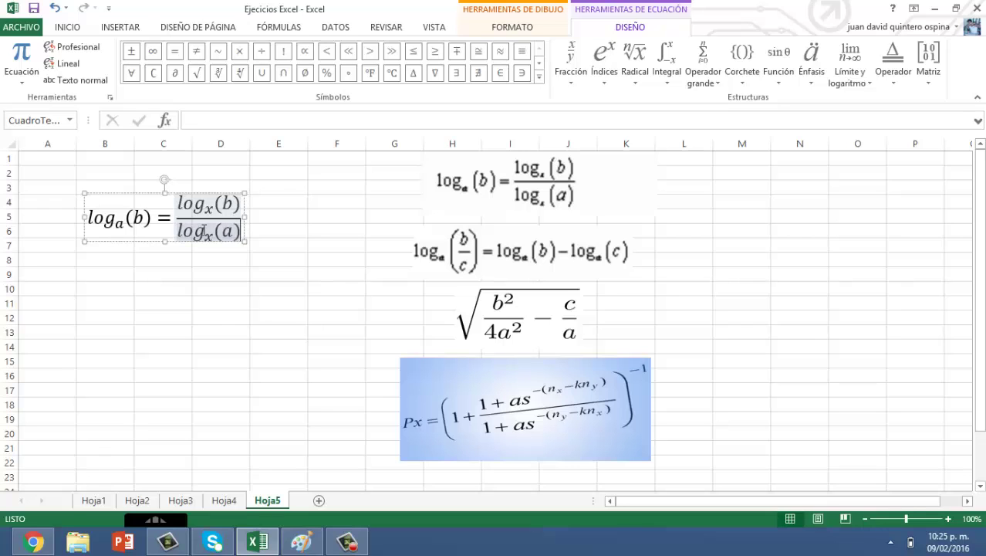
Step: Finish editing and move the equation to the sheet's top-left corner
left_click(114, 174)
left_click(158, 217)
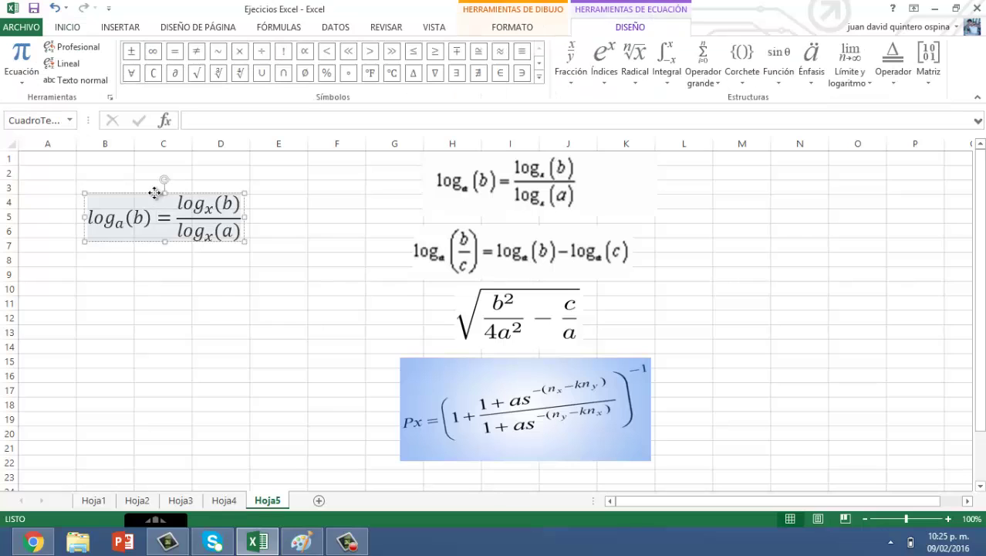
left_click_drag(155, 191, 124, 158)
Step: Insert a second blank equation at A7, place it around rows 7–8, and set size 20
left_click(140, 243)
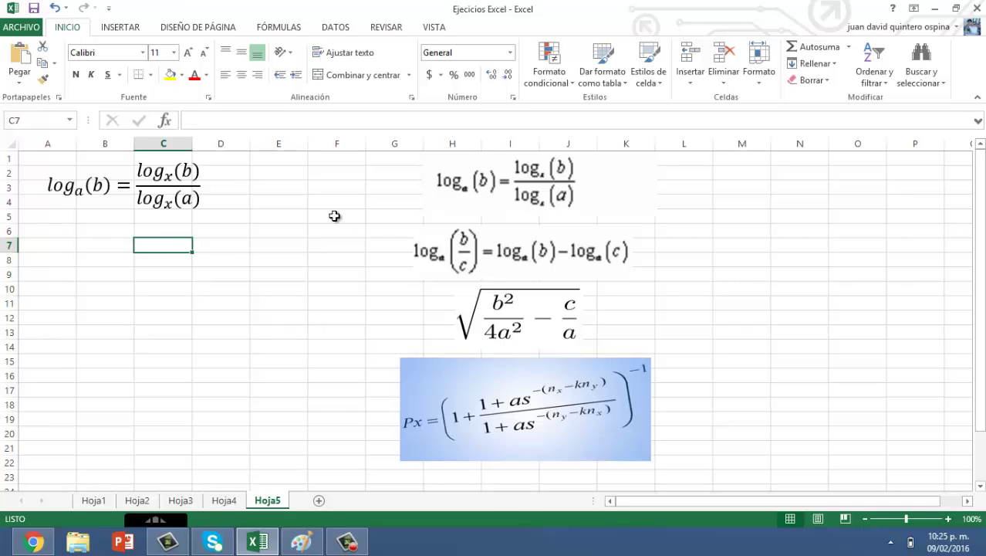
left_click(57, 248)
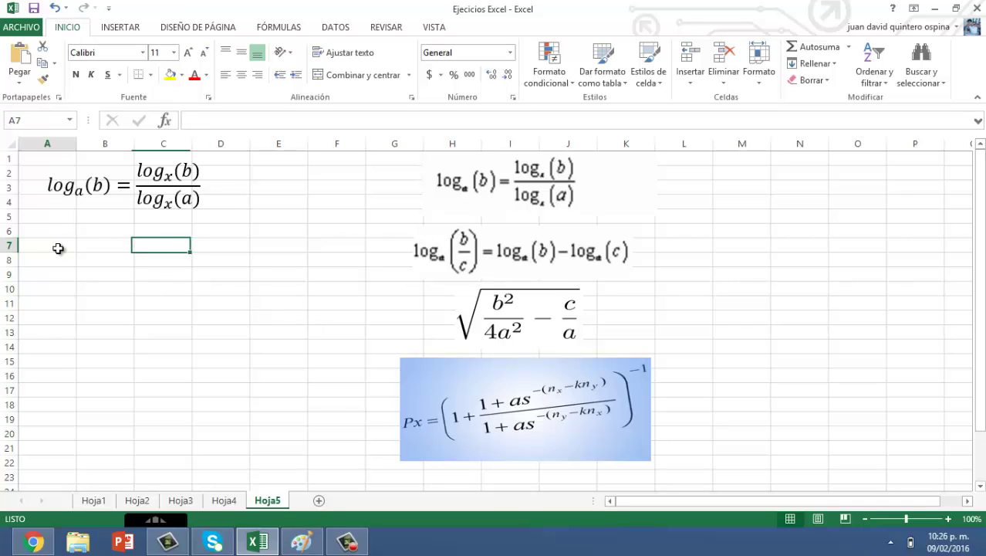
left_click(122, 28)
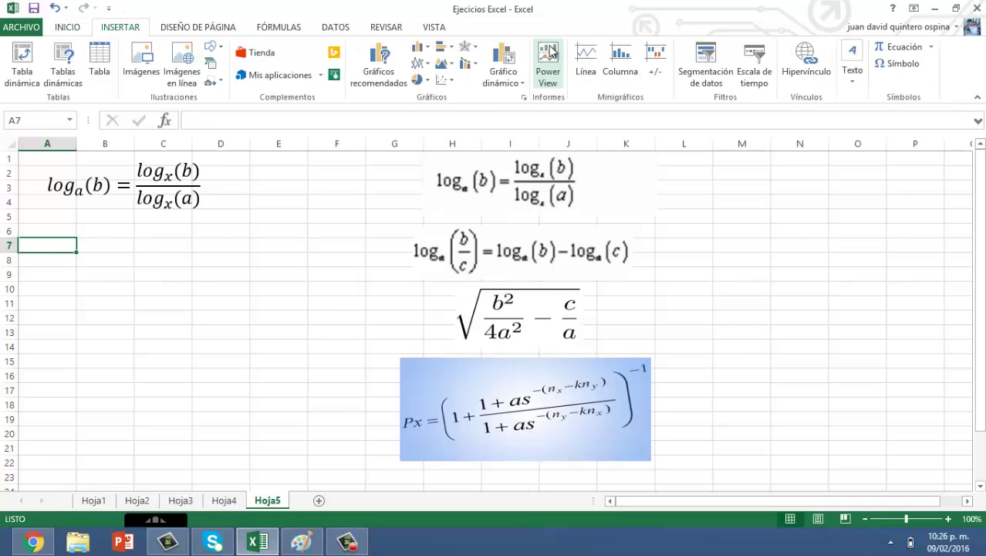
left_click(897, 47)
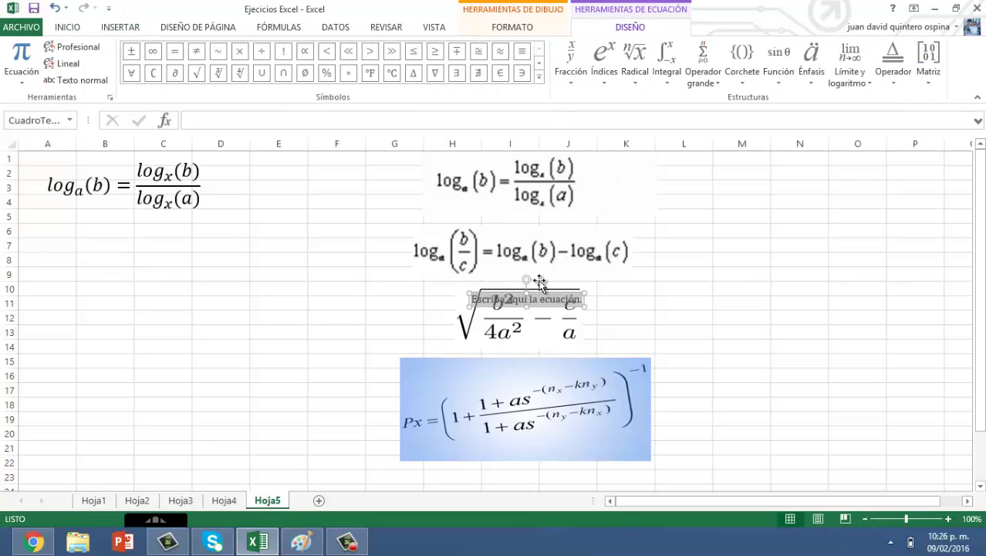
left_click_drag(533, 288, 113, 242)
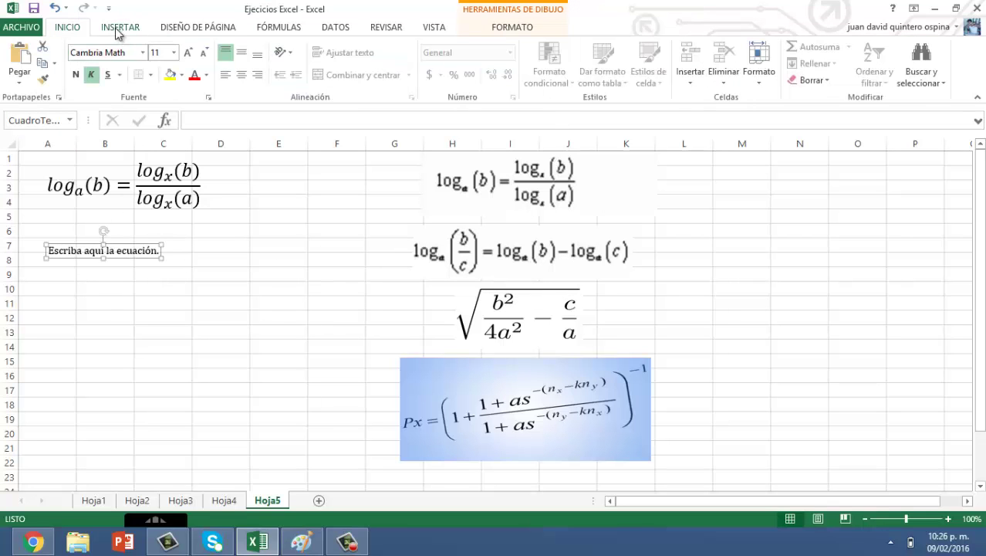
left_click(173, 52)
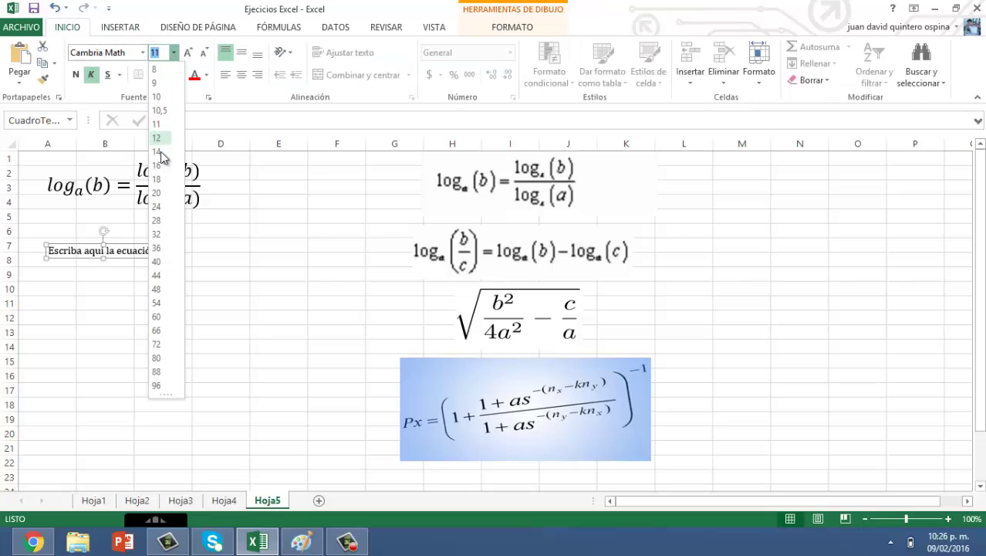
left_click(157, 192)
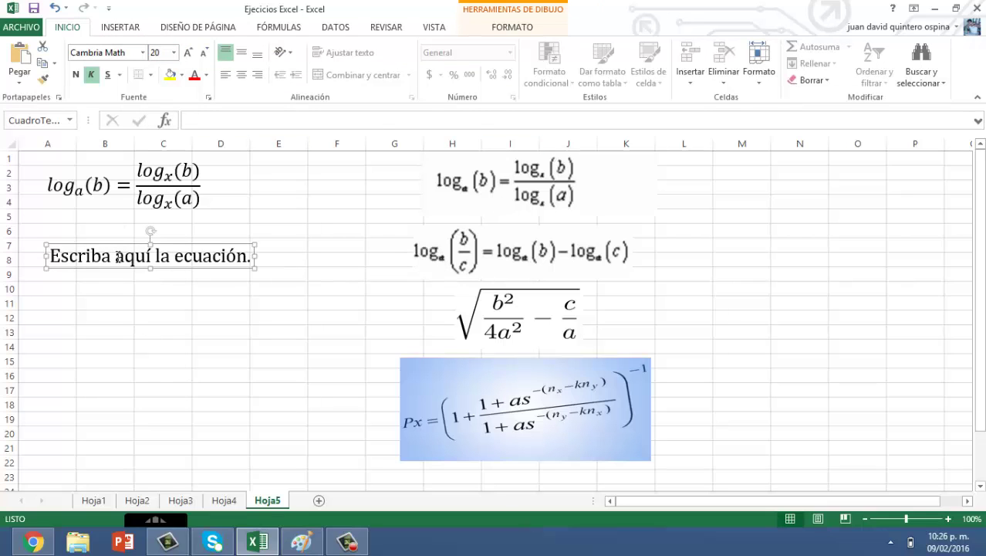
left_click(118, 251)
Step: Insert a subscript template in the second equation and enter log with subscript a
left_click(614, 30)
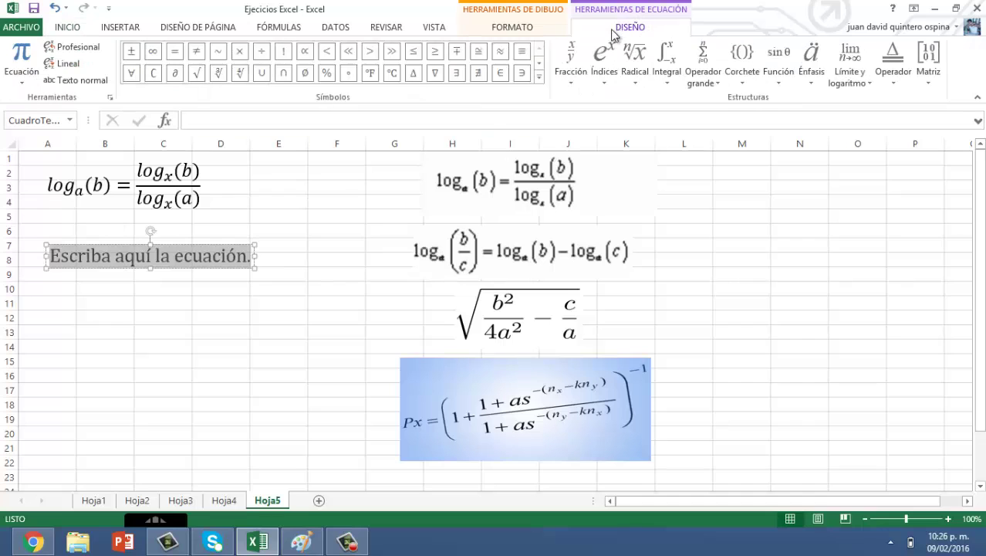
left_click(605, 71)
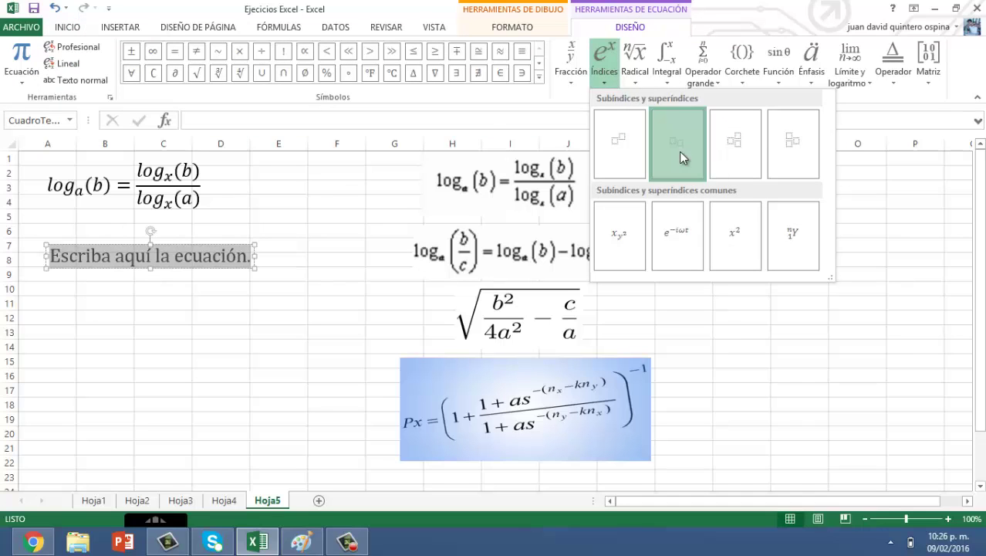
left_click(682, 158)
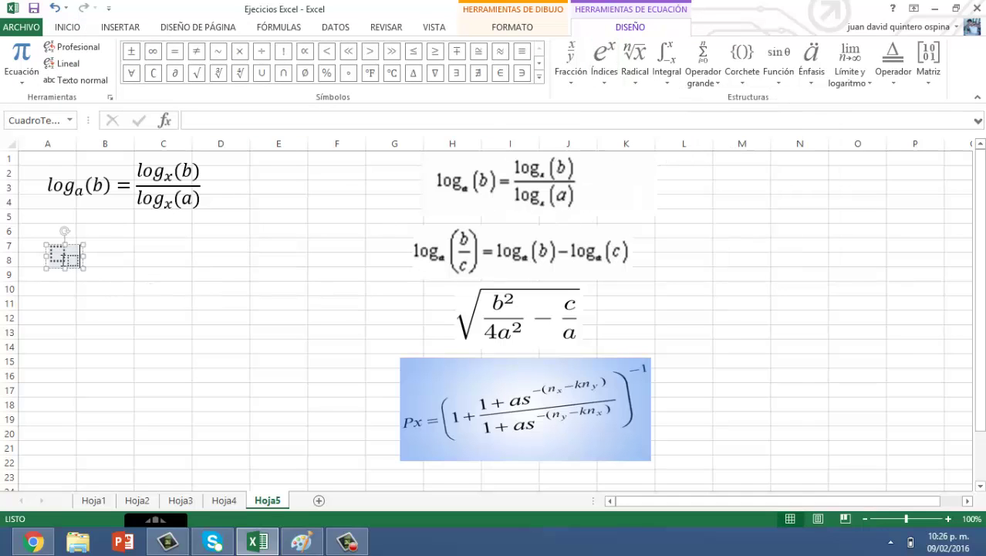
left_click(60, 259)
type("loh")
key("BackSpace")
type("g")
type("a")
key("Escape")
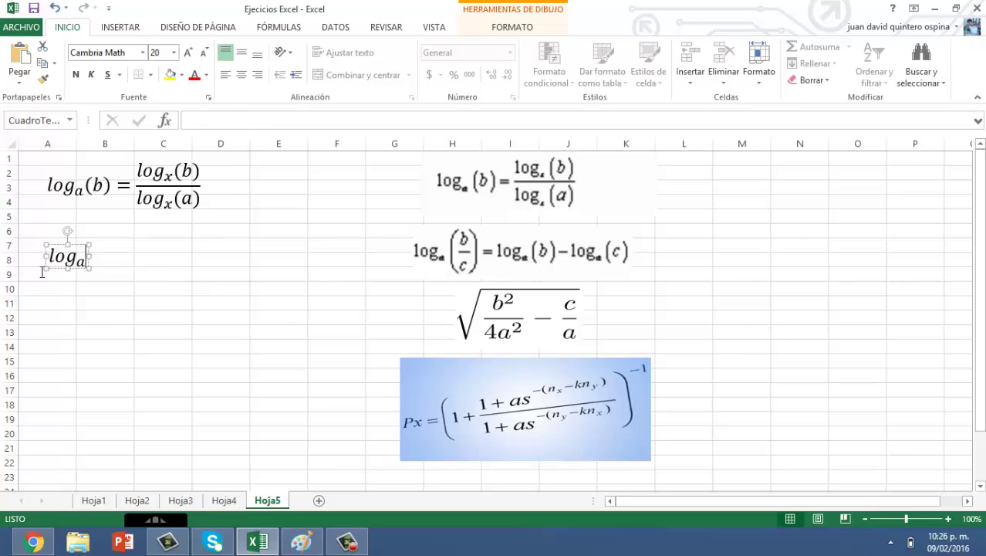
left_click(528, 27)
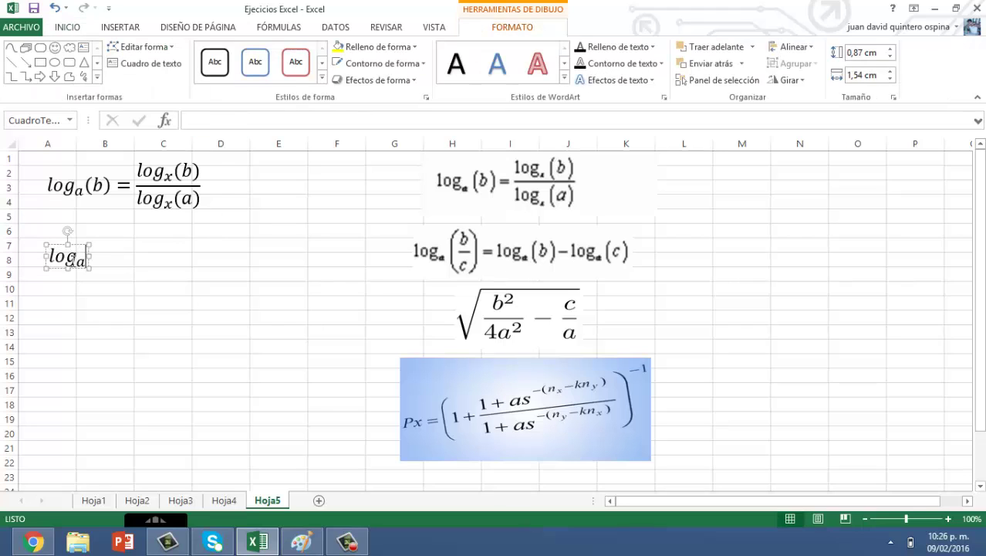
left_click(74, 260)
left_click(630, 27)
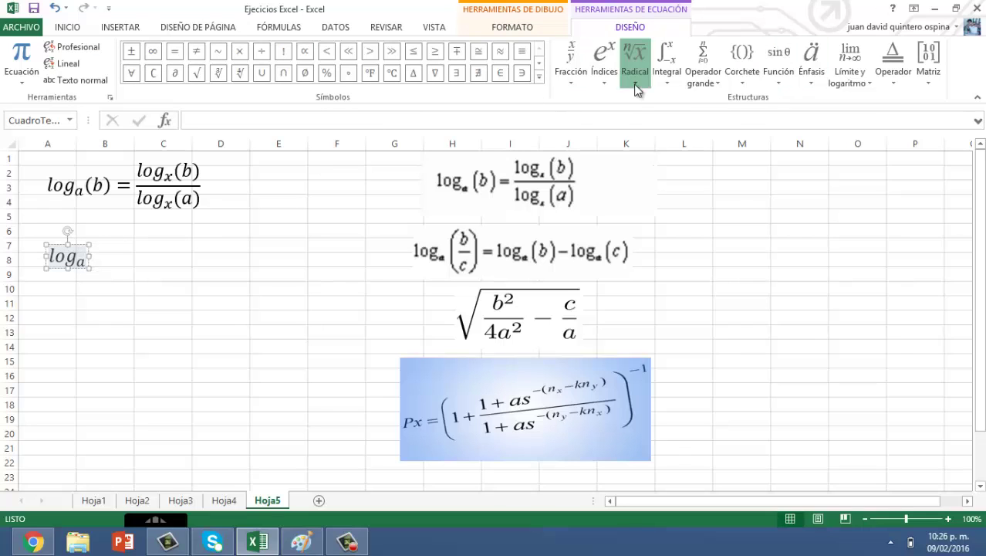
Step: Add parentheses after log_a and delete a misplaced empty fraction
left_click(571, 73)
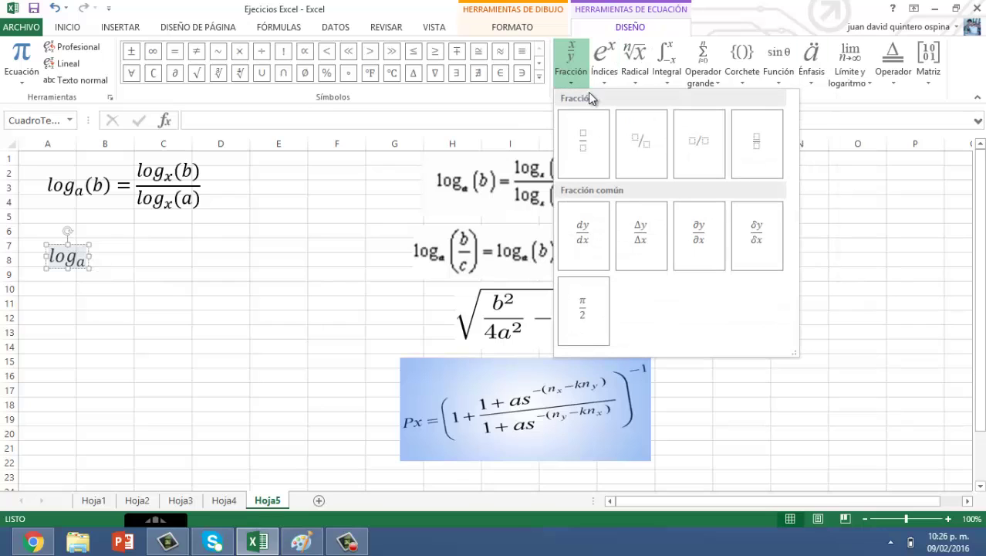
left_click(583, 148)
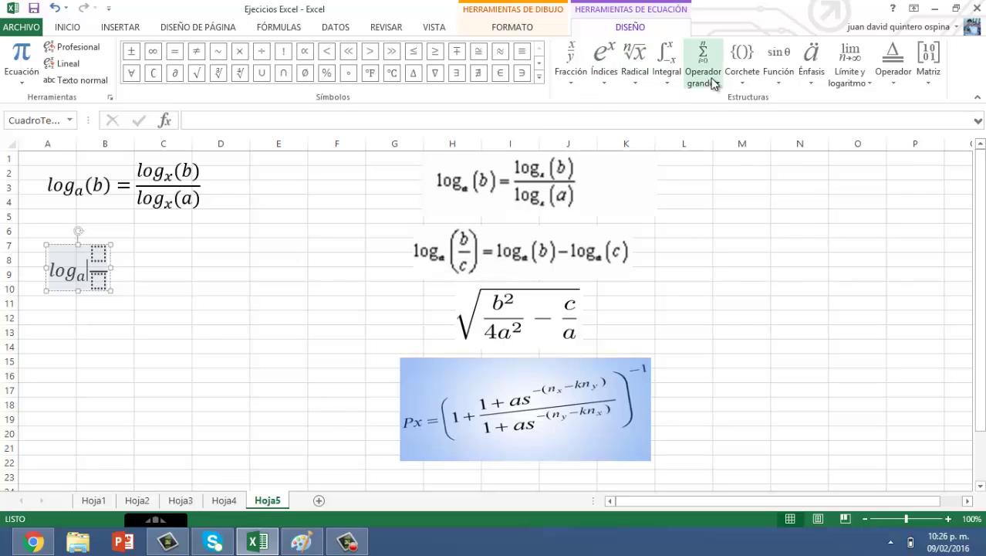
left_click(735, 81)
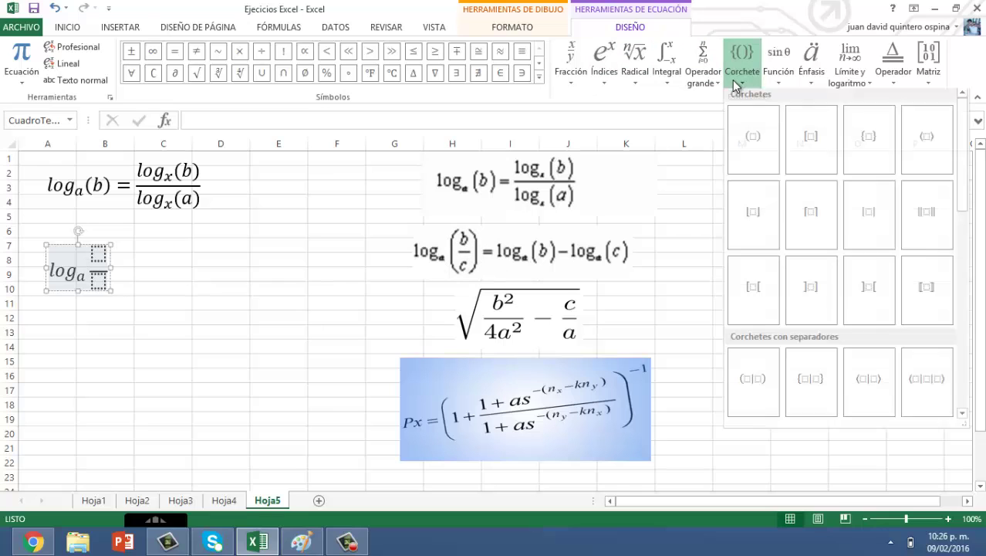
left_click(753, 144)
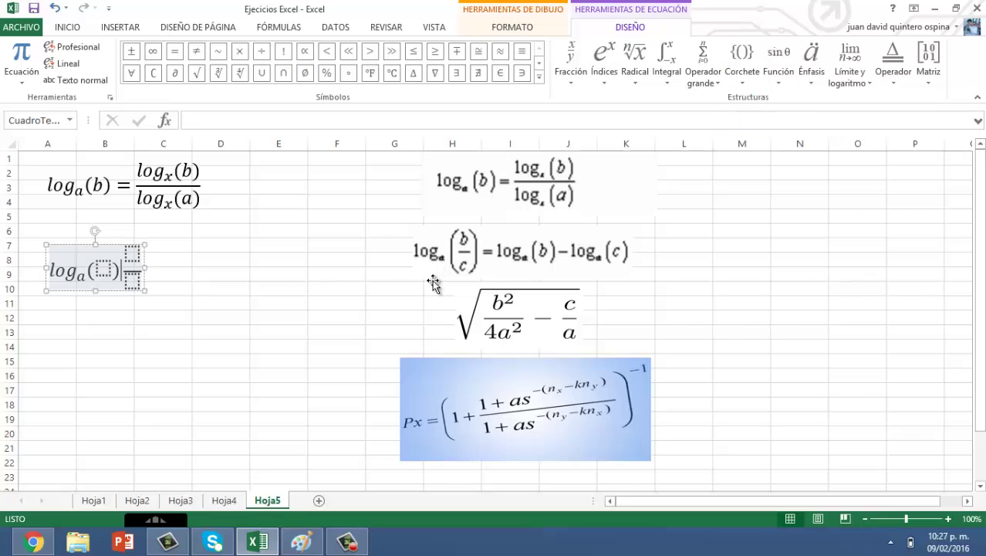
left_click(145, 265)
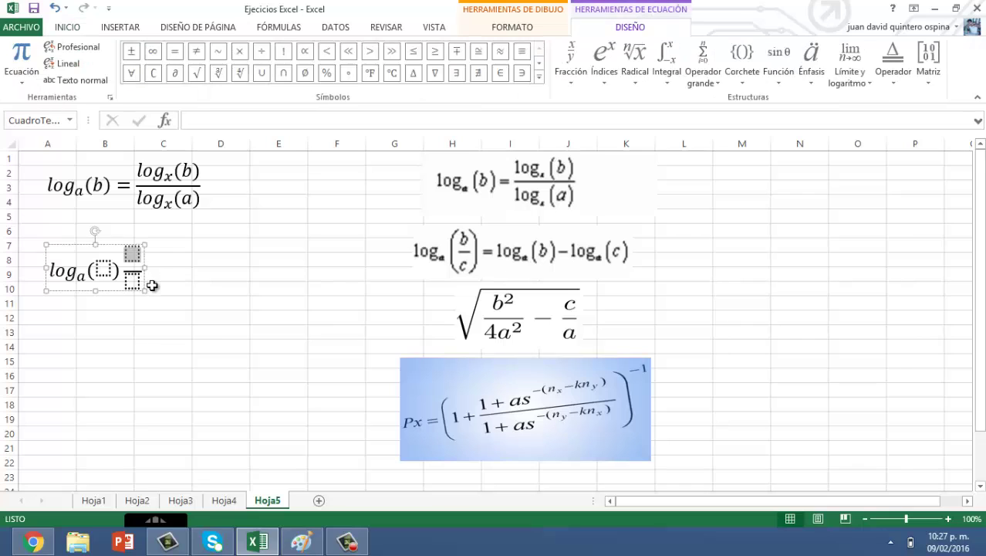
key("BackSpace")
key("BackSpace")
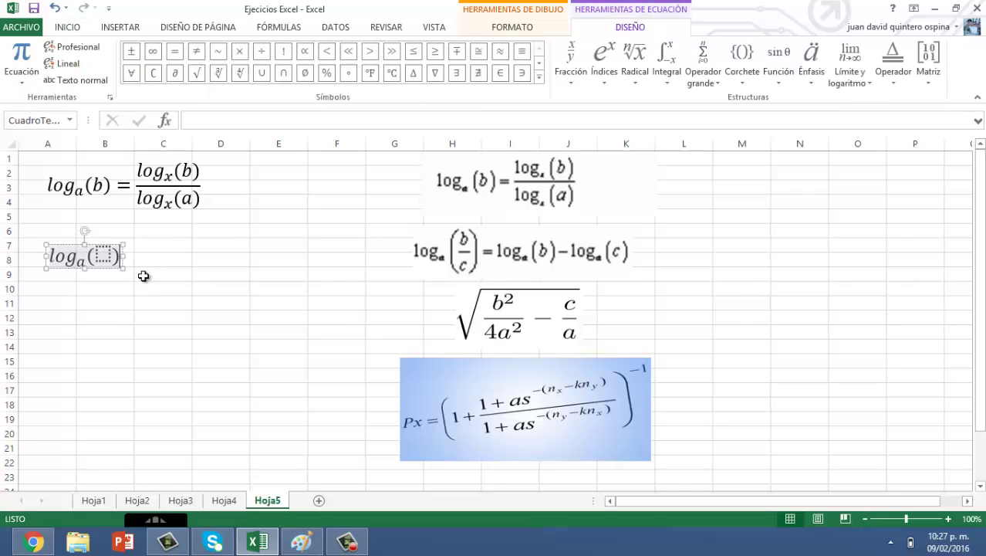
Step: Place a stacked fraction b over c inside the parentheses
left_click(606, 73)
left_click(578, 73)
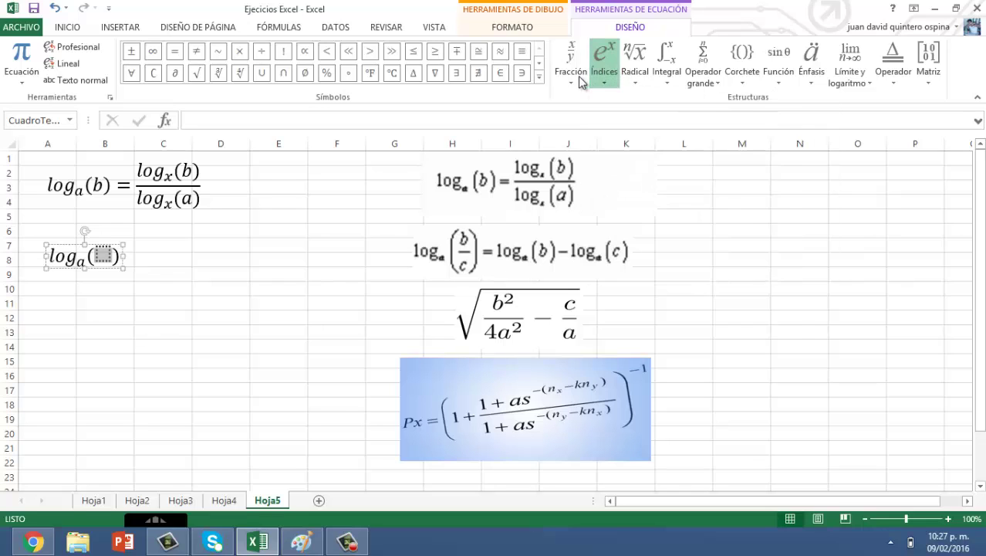
left_click(584, 145)
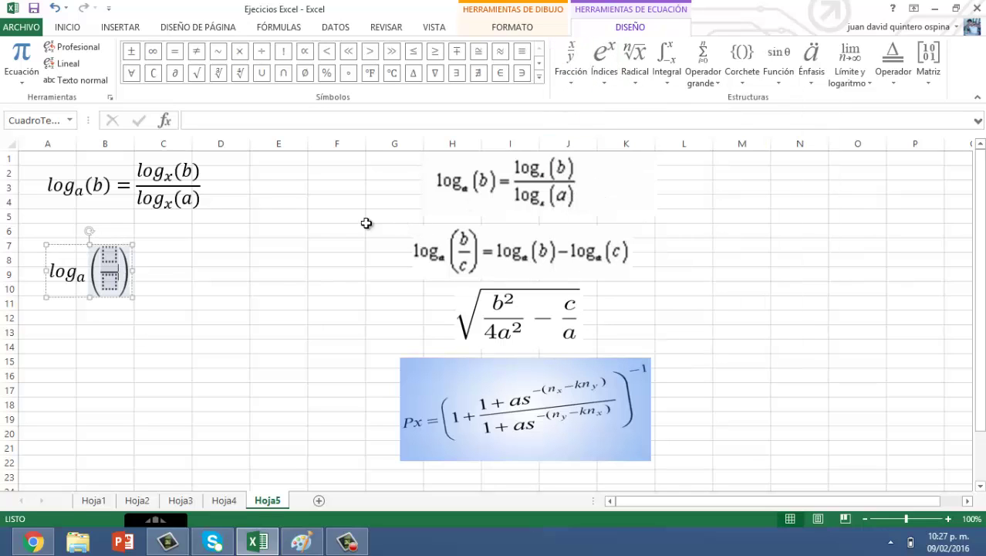
left_click(109, 256)
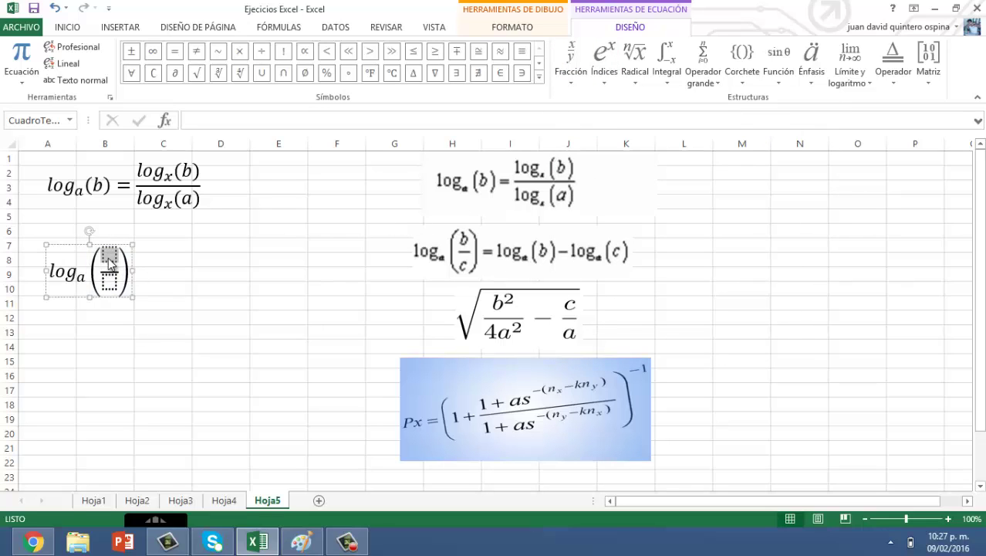
type("b")
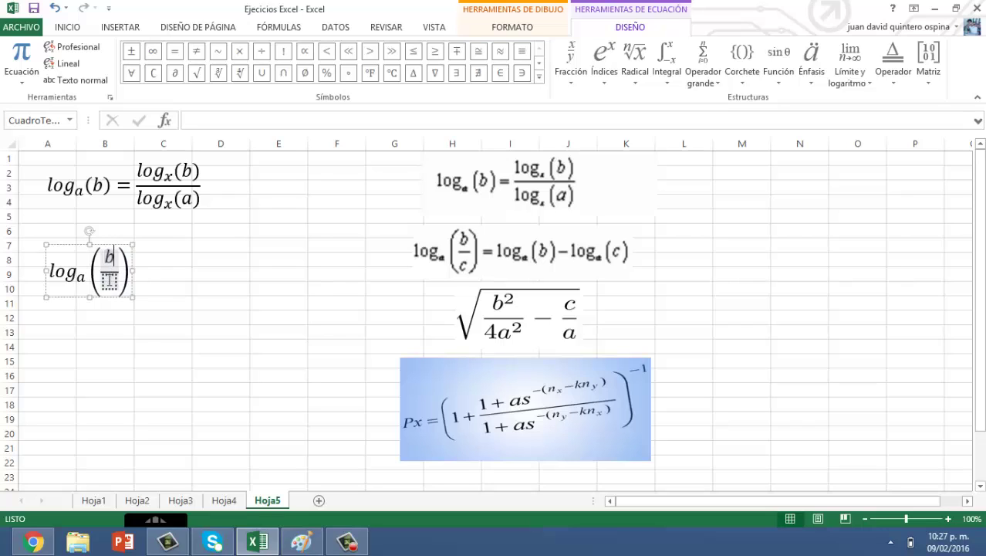
left_click(109, 282)
type("c")
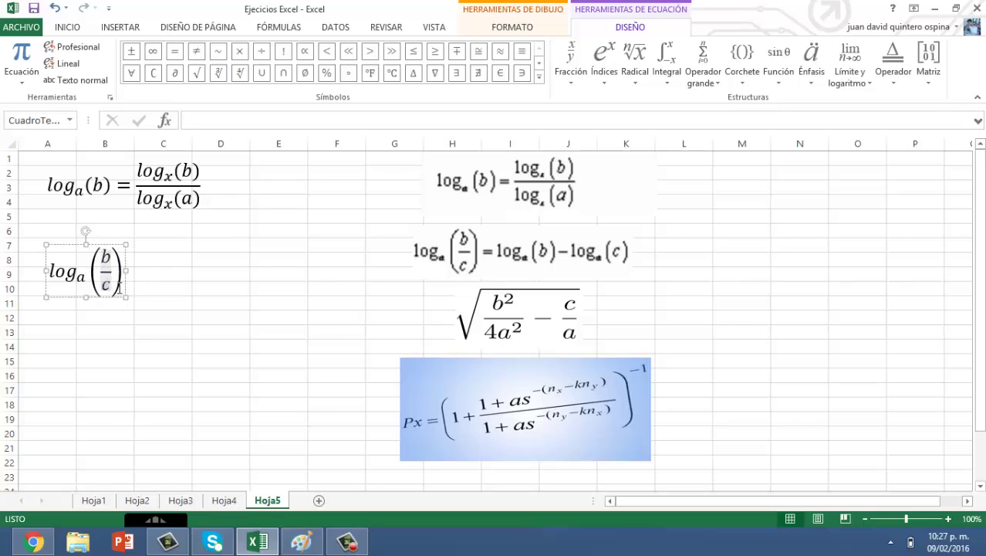
left_click(142, 300)
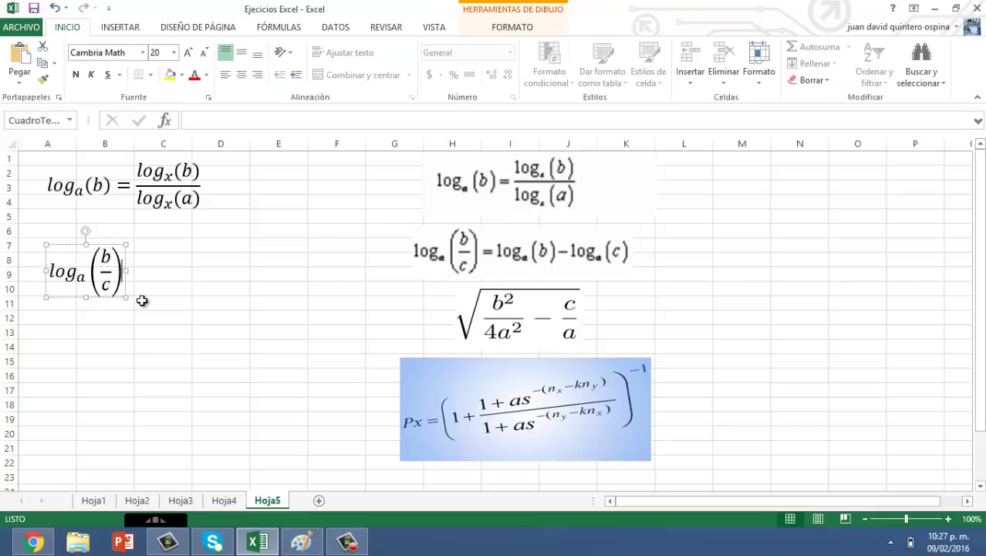
Step: Add an equals sign followed by log subscript a of (b) and a minus sign
type("=")
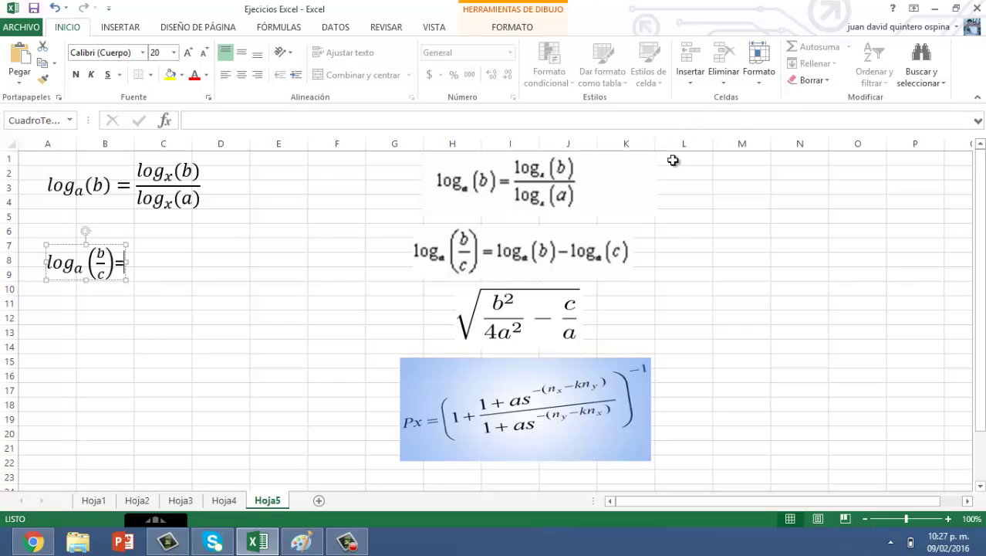
left_click(119, 262)
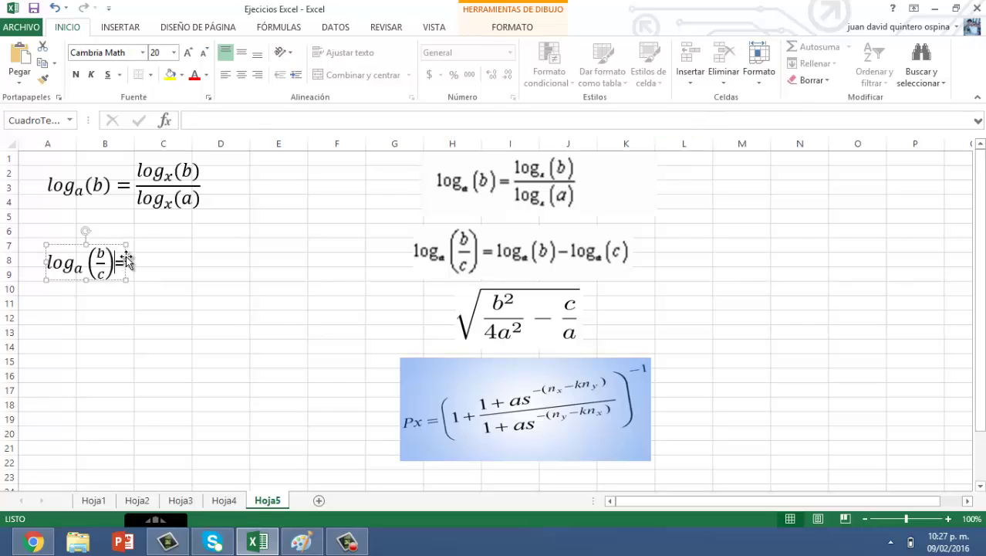
left_click(126, 261)
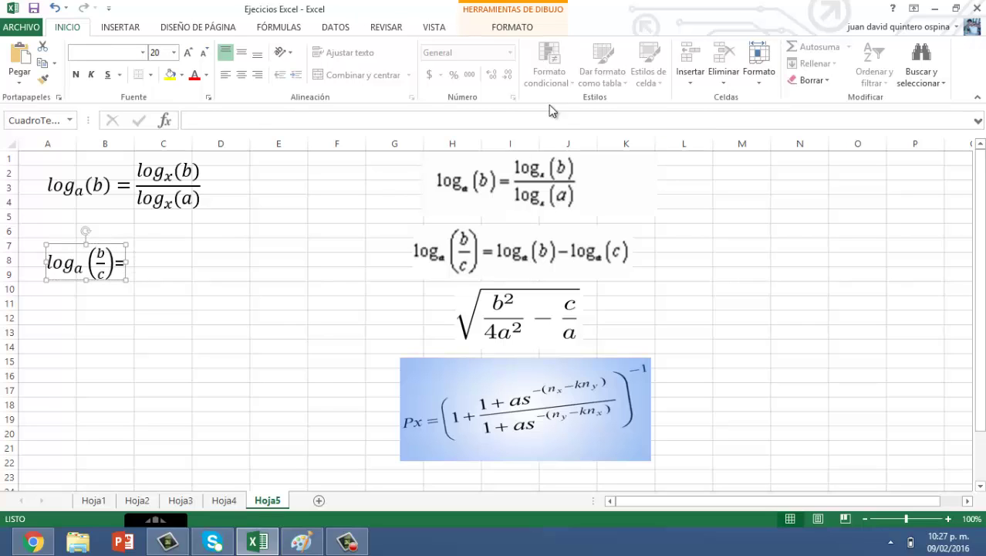
left_click(116, 250)
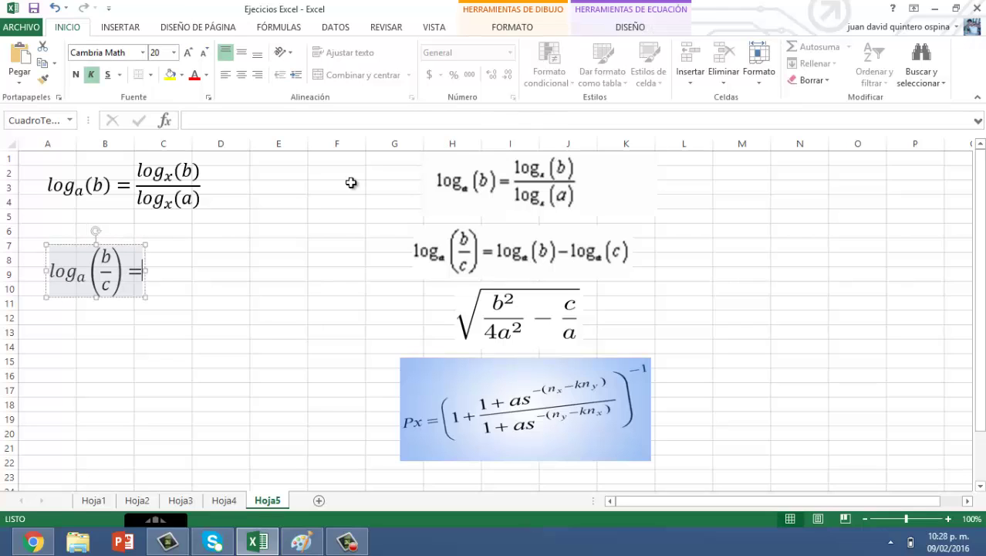
left_click(629, 28)
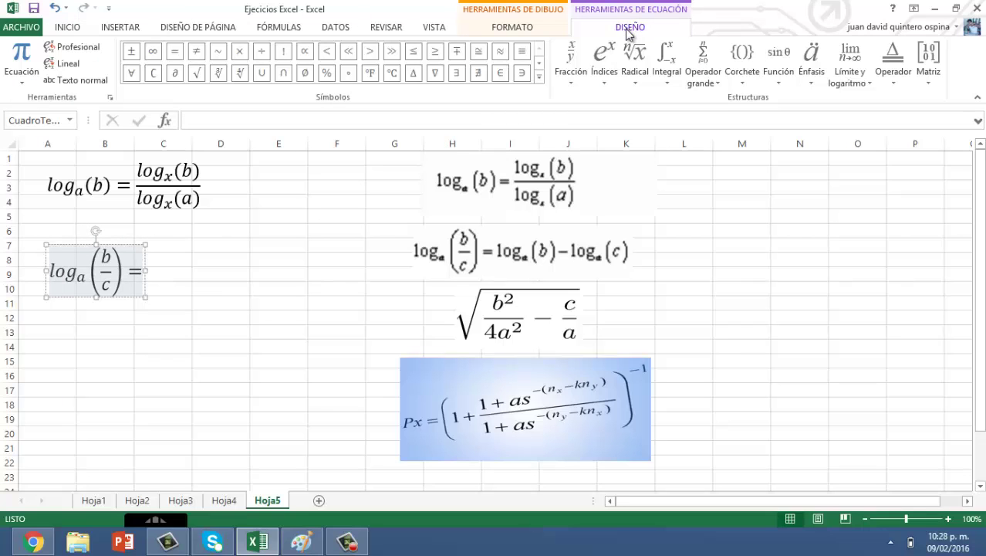
left_click(608, 85)
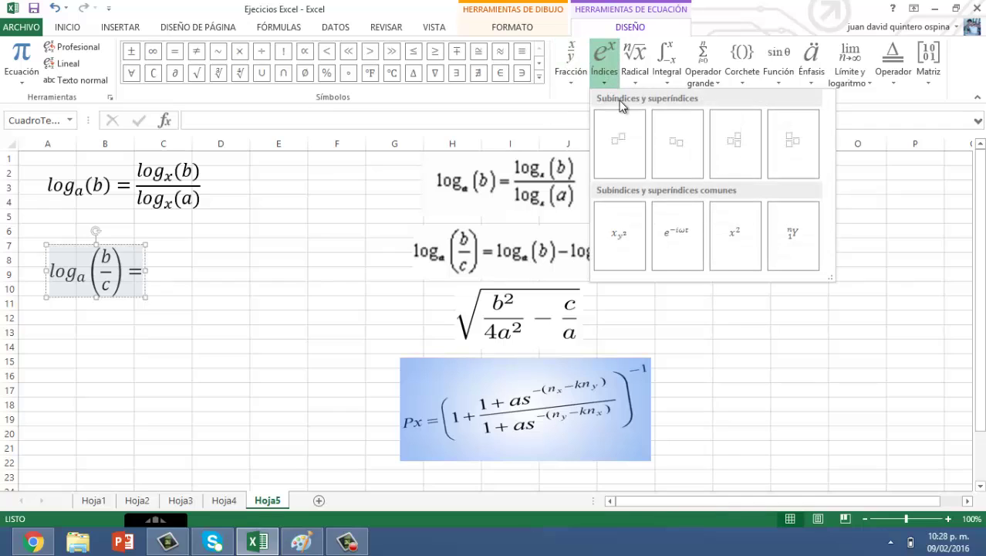
left_click(675, 148)
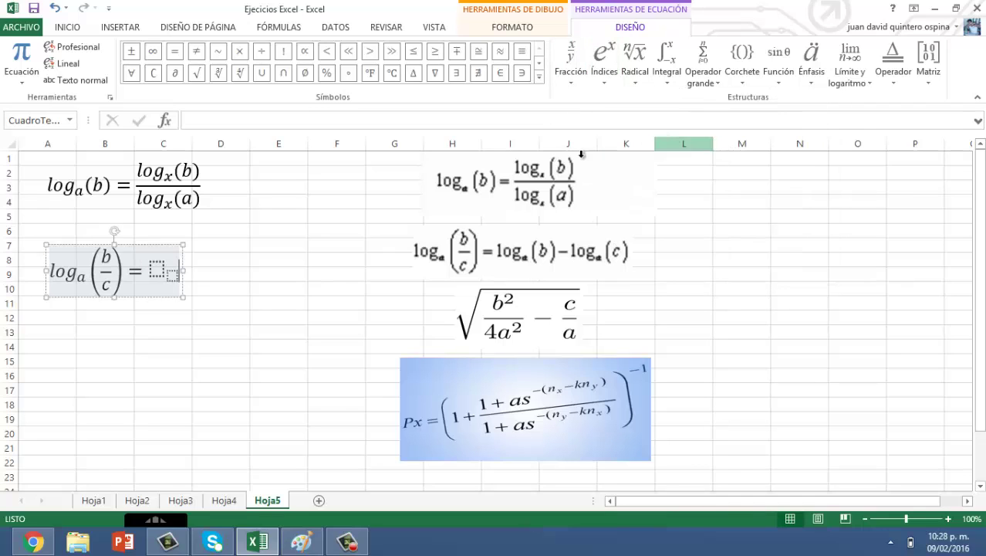
left_click(155, 272)
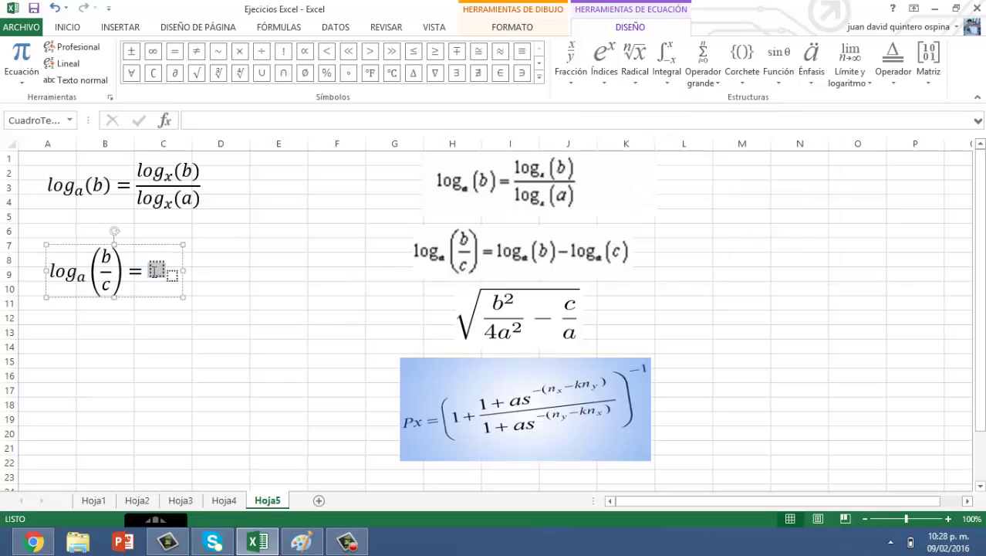
type("log")
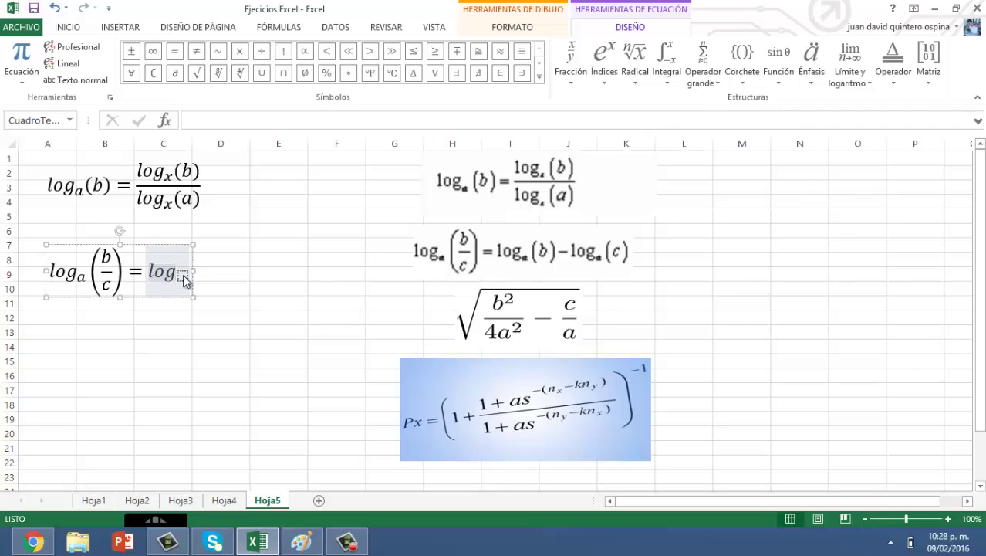
left_click(184, 278)
type("a")
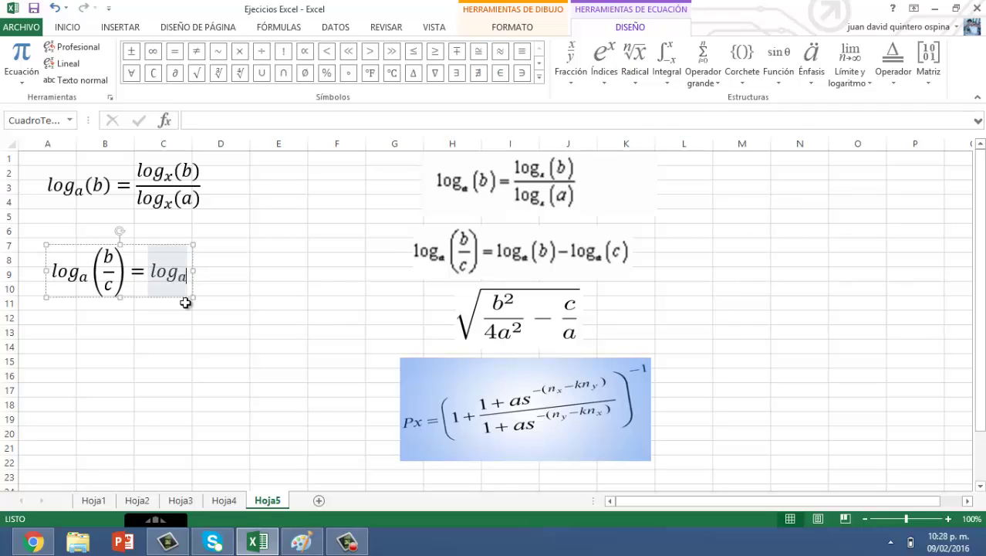
key("Right")
type("(")
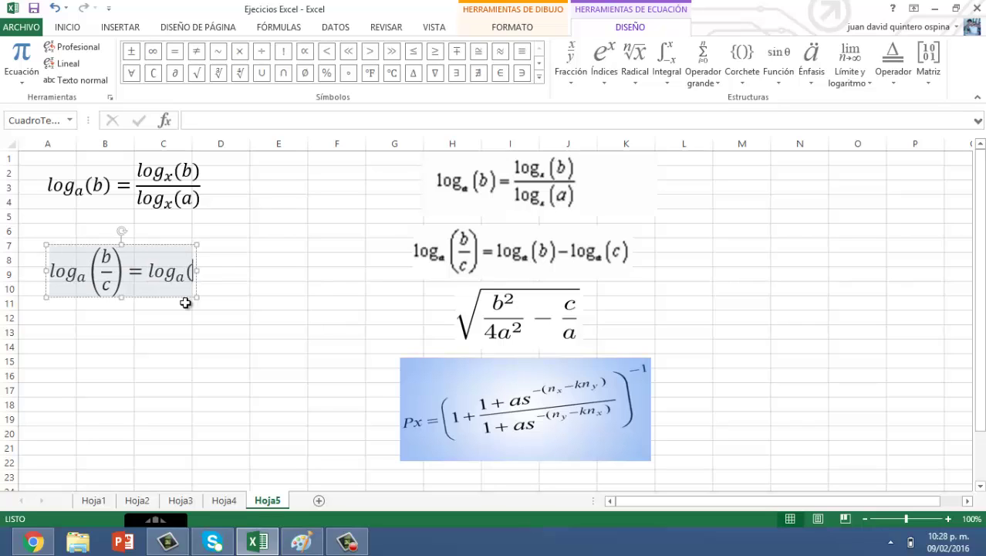
type("b)")
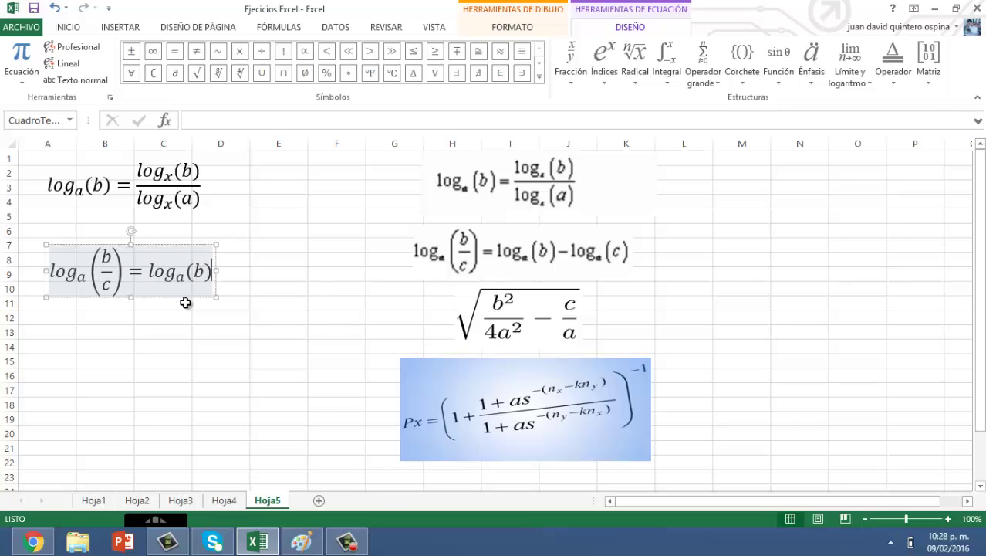
type("-")
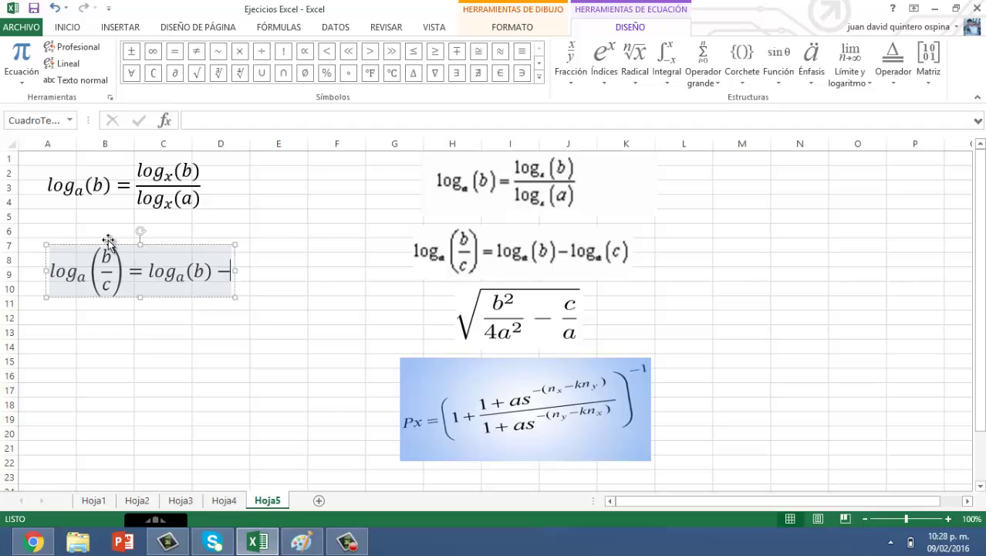
Step: Append log subscript a of (c) and finish editing the quotient-rule equation
left_click(604, 62)
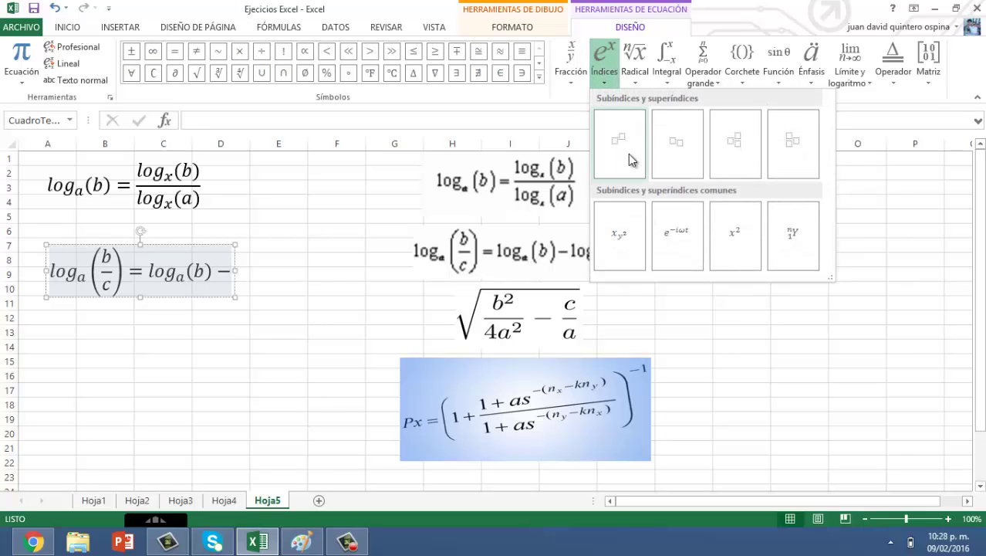
left_click(670, 152)
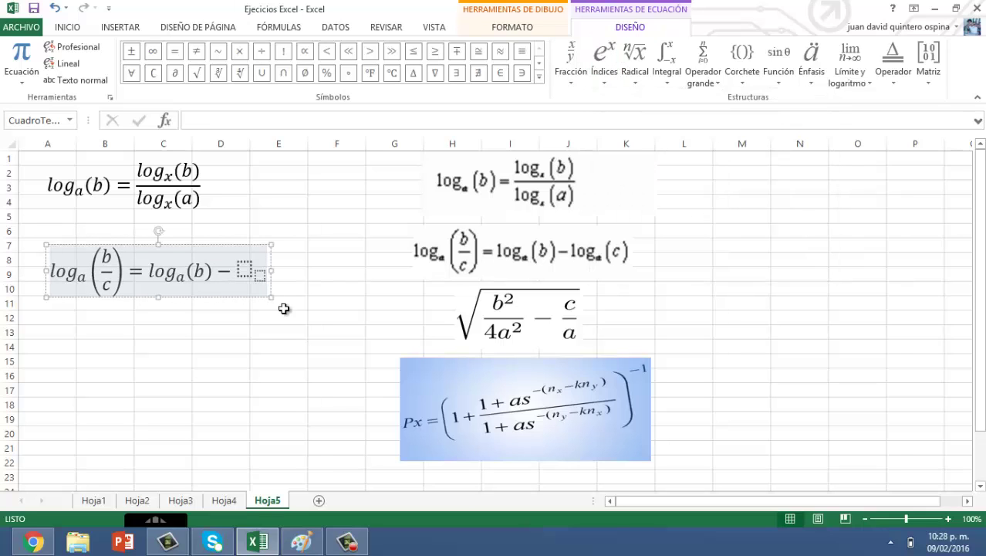
left_click(249, 274)
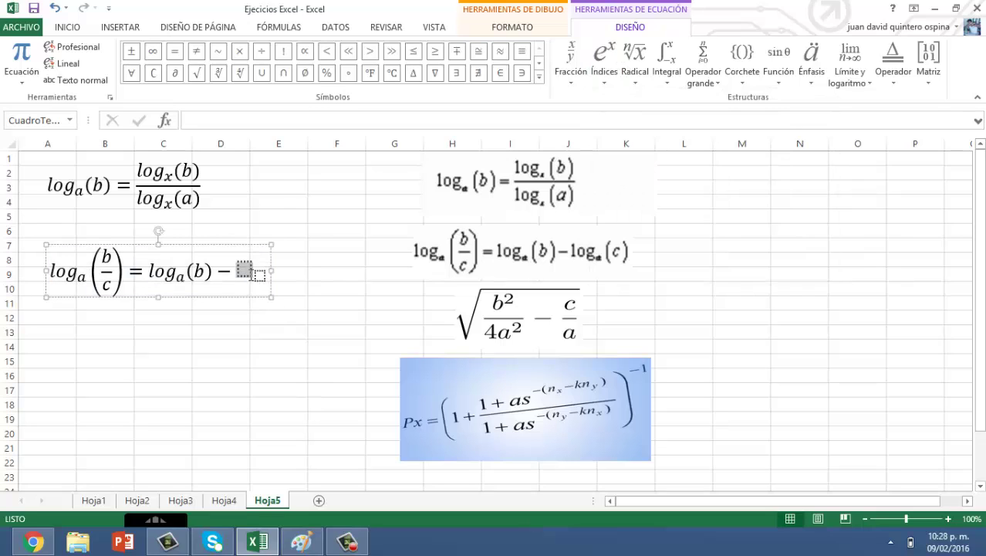
type("log")
left_click(272, 279)
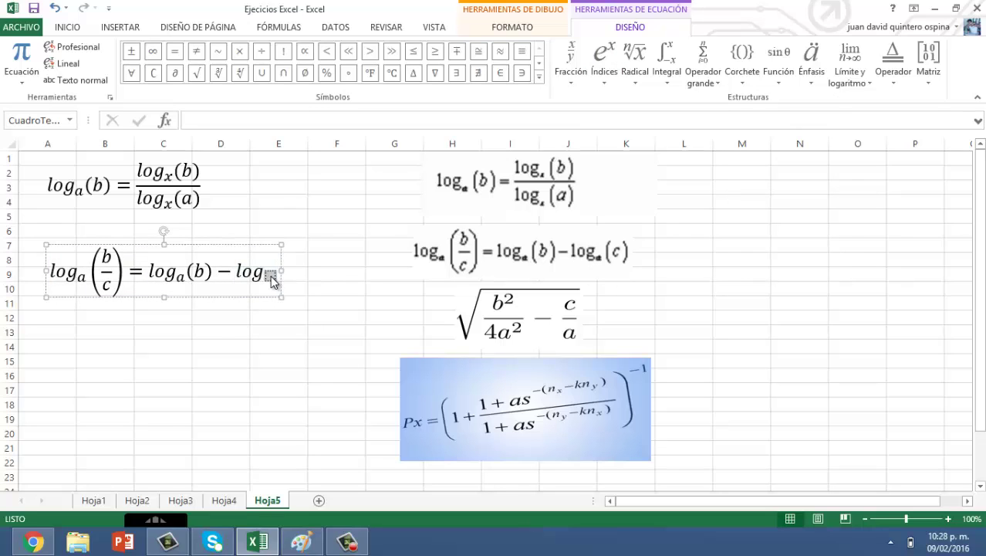
type("a")
key("Right")
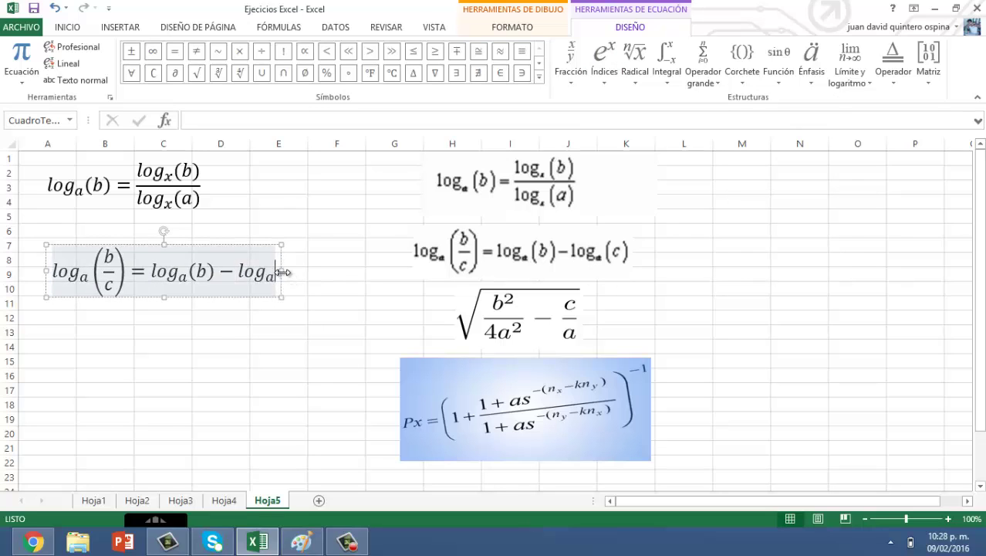
type("(")
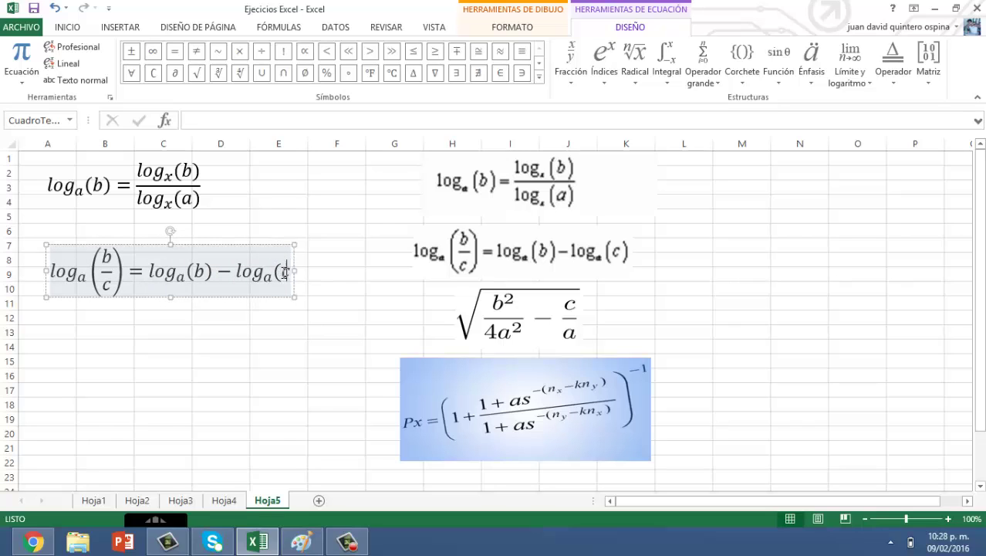
type("c)")
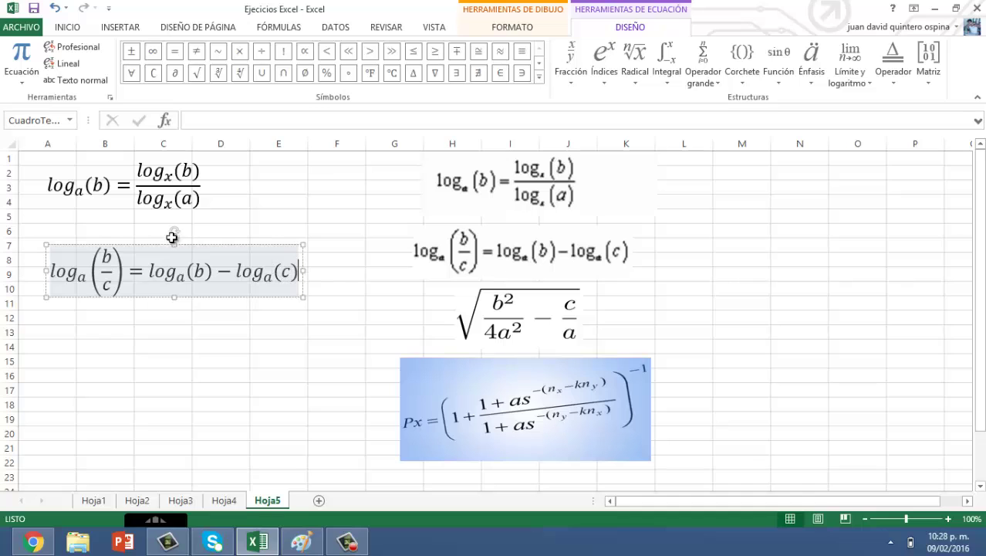
left_click(126, 348)
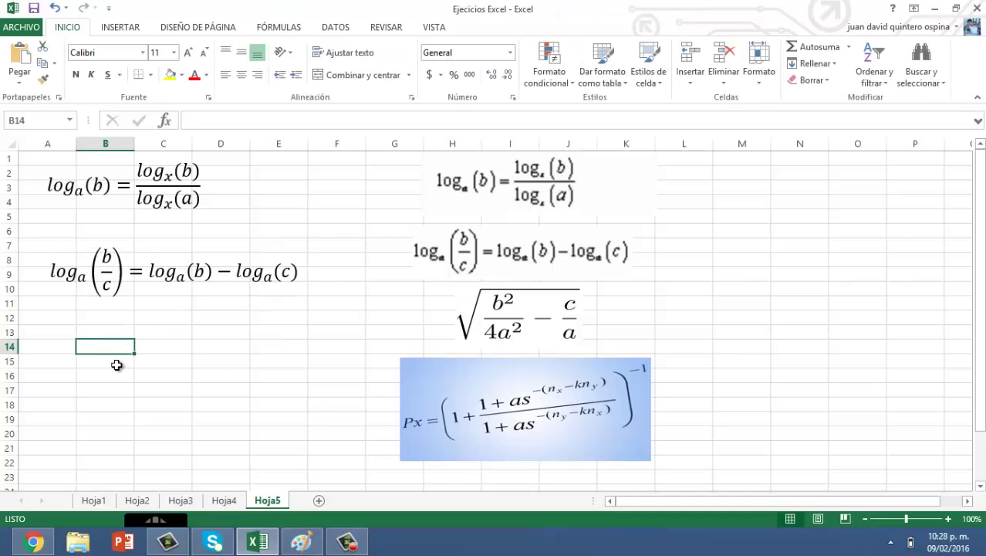
Step: Insert a third blank equation at cell A13 with 20-point text, ready for editing
left_click(65, 333)
left_click(125, 29)
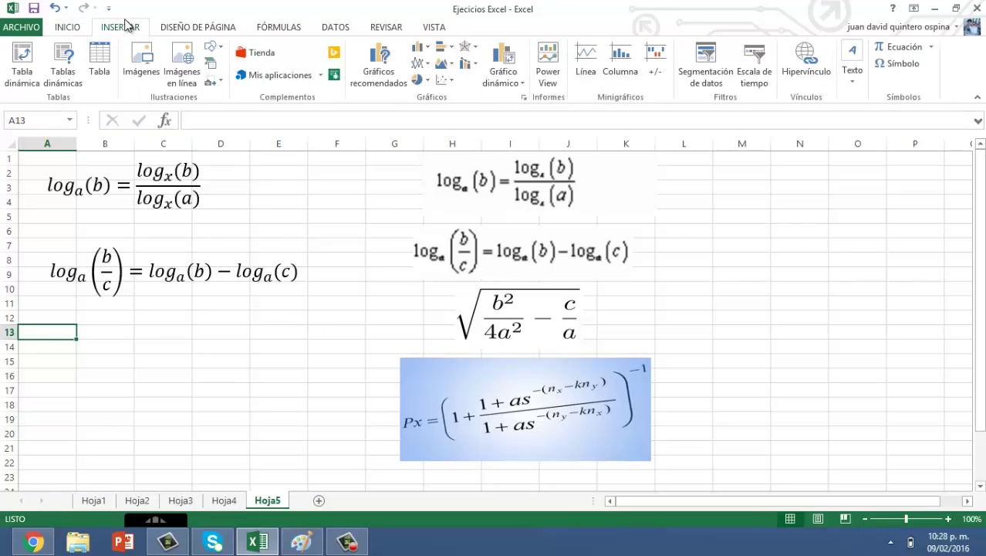
left_click(899, 48)
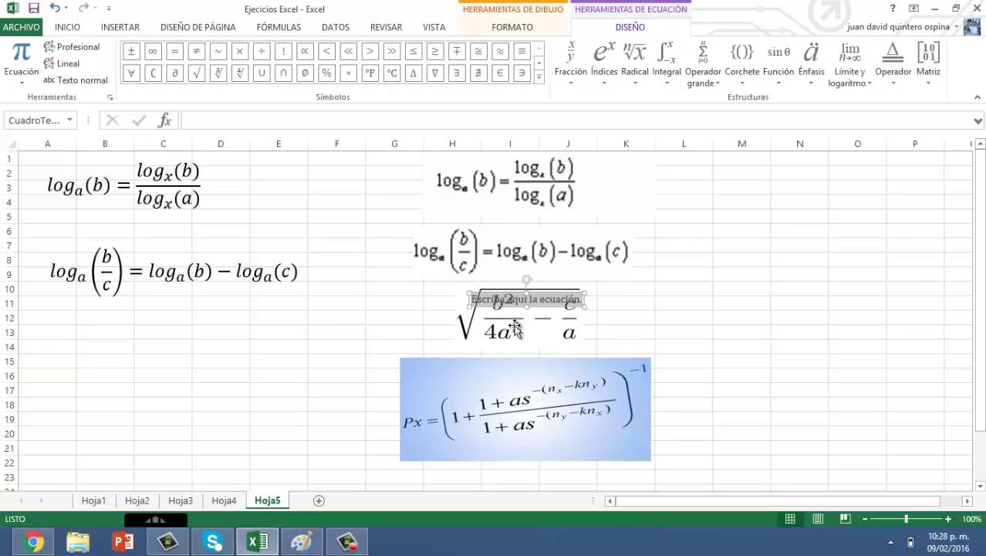
left_click_drag(521, 309, 94, 346)
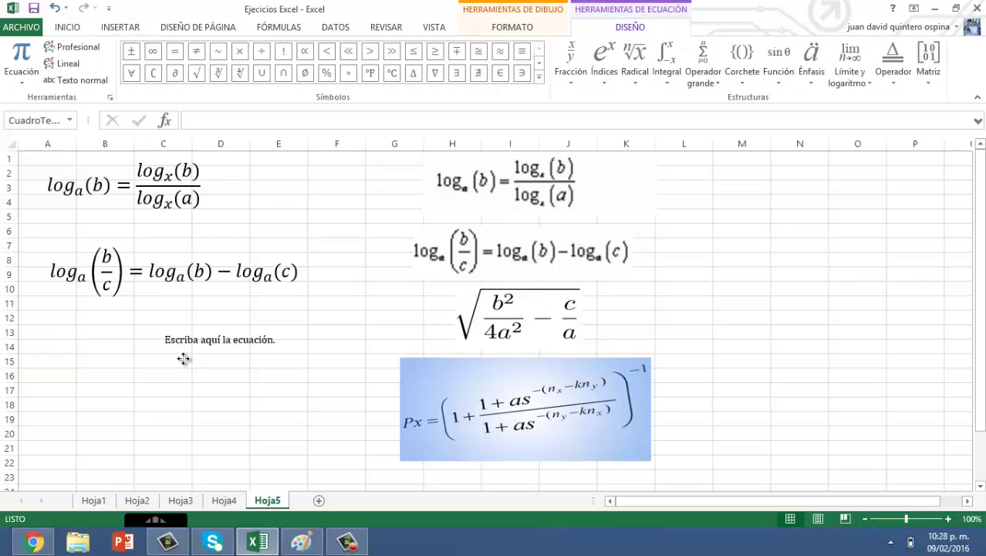
left_click(115, 29)
left_click(68, 27)
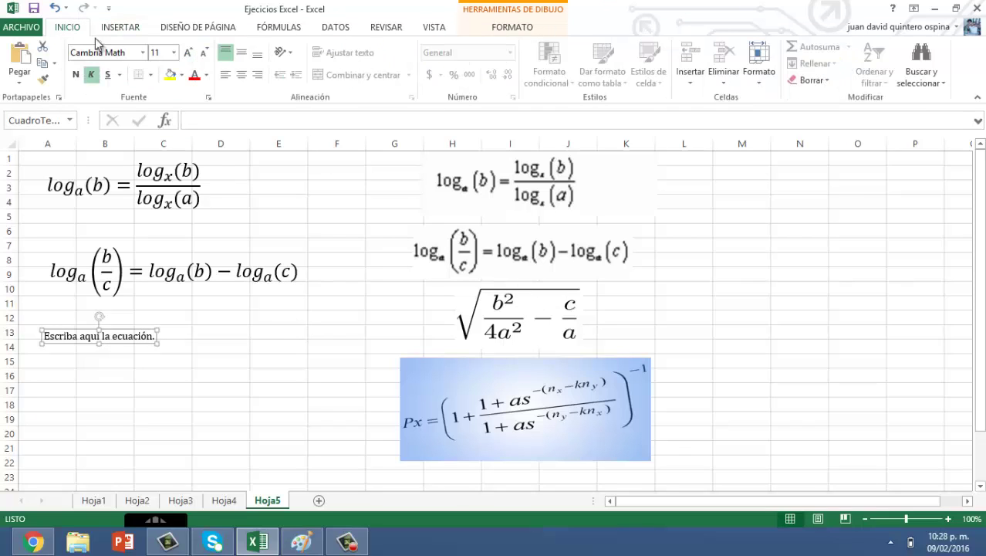
left_click(174, 52)
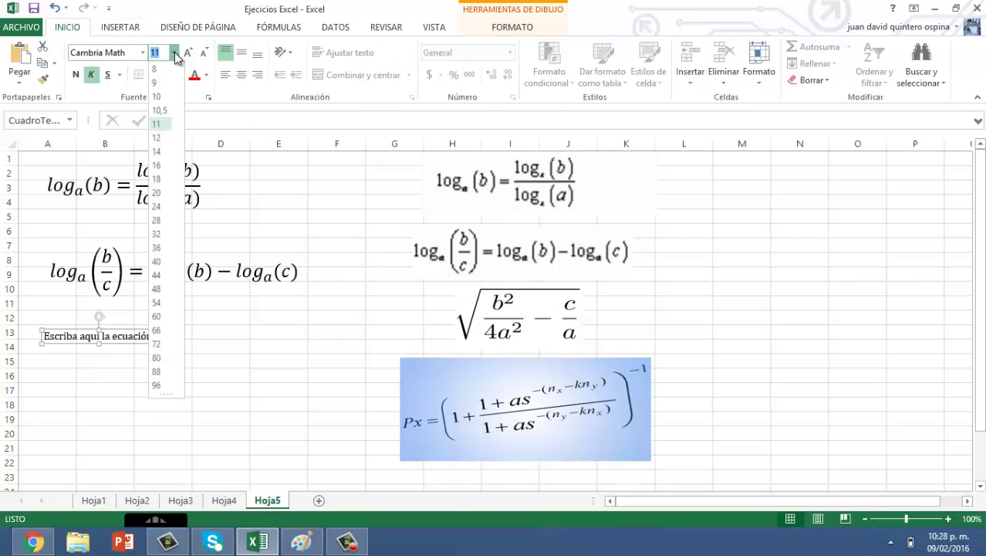
left_click(159, 192)
left_click(75, 348)
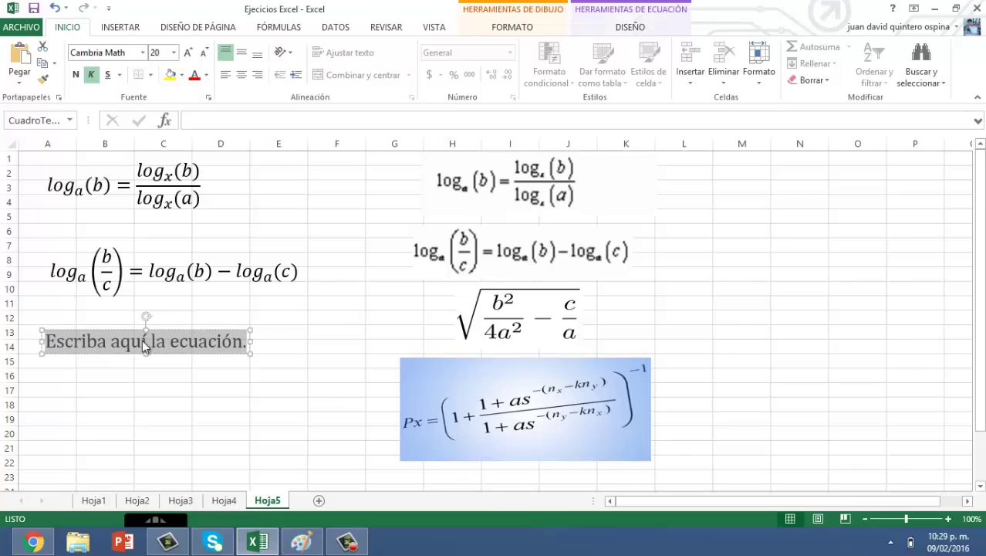
left_click(620, 31)
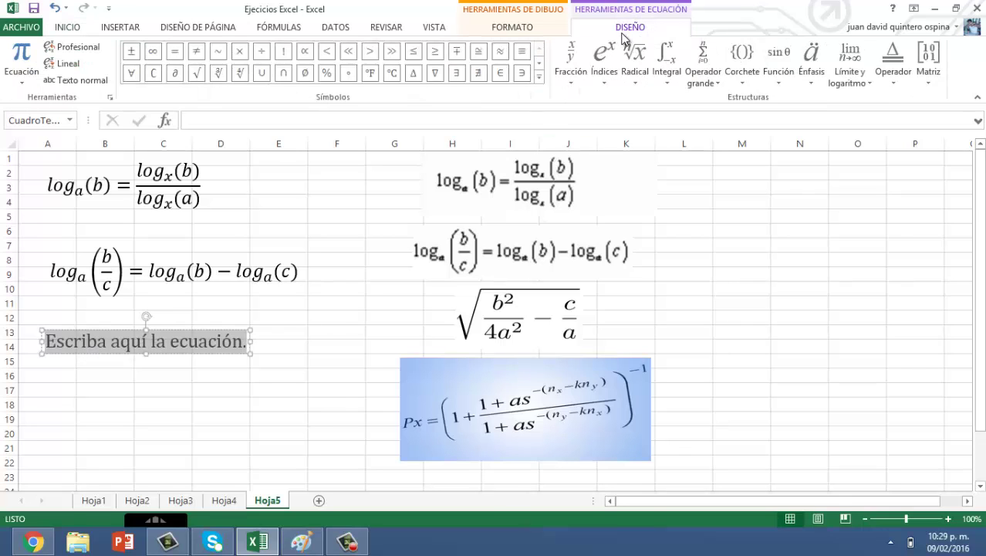
Step: Insert a square-root radical and put an empty stacked fraction in its slot
left_click(639, 74)
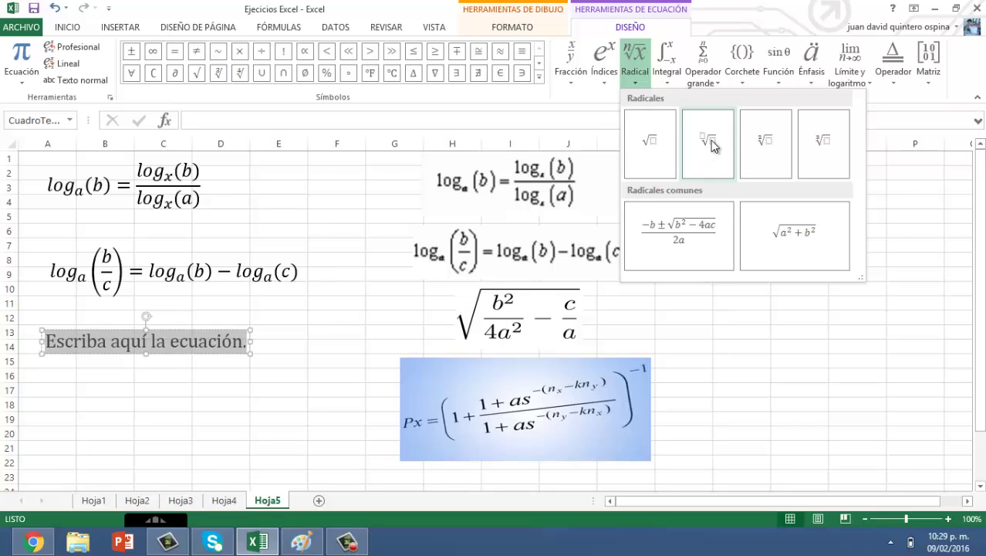
left_click(652, 139)
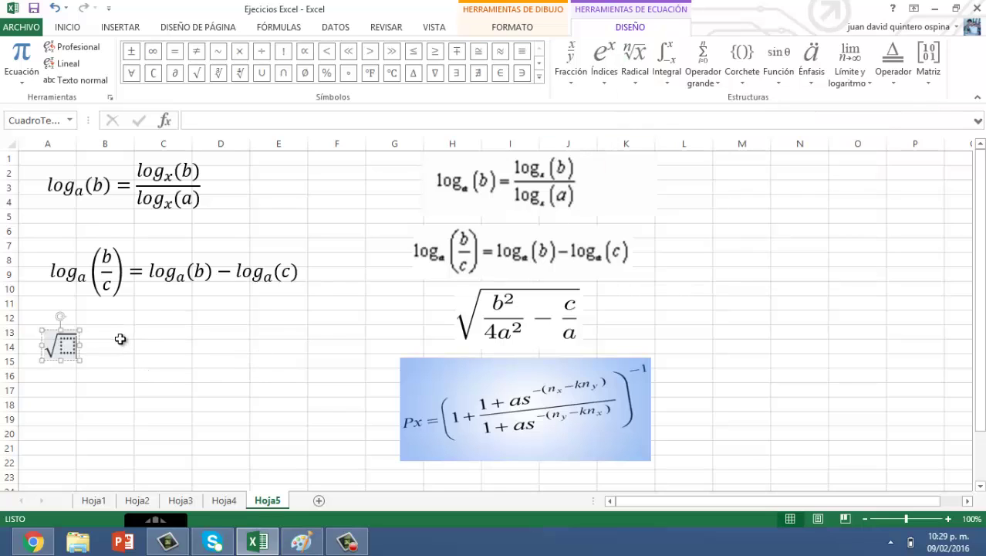
left_click(68, 347)
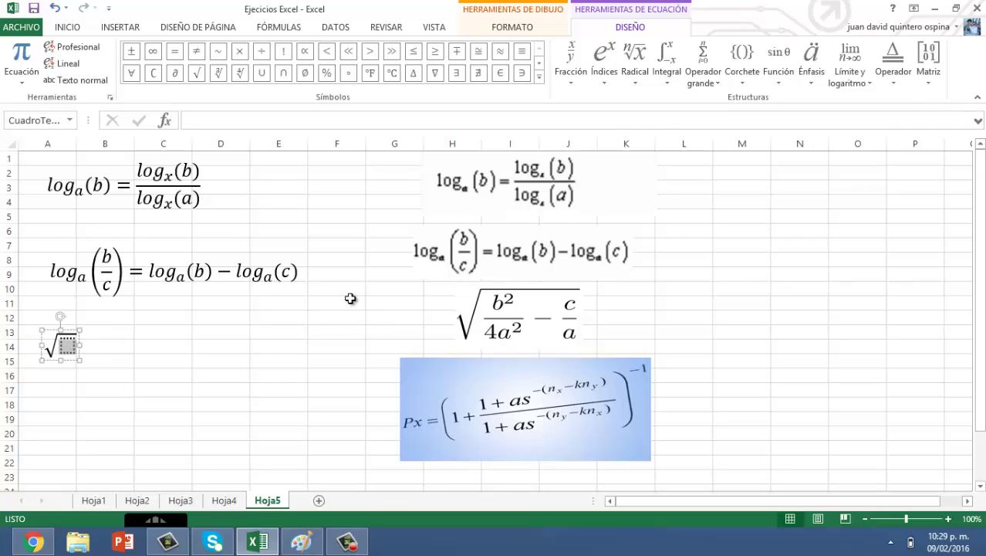
left_click(576, 81)
left_click(576, 139)
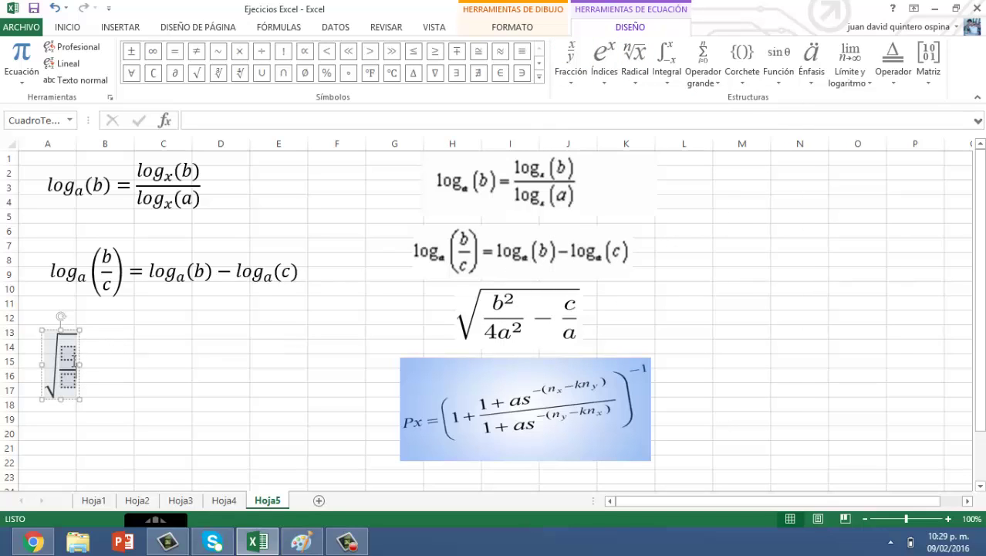
Step: Make the root fraction's numerator b² using a superscript template
left_click(68, 355)
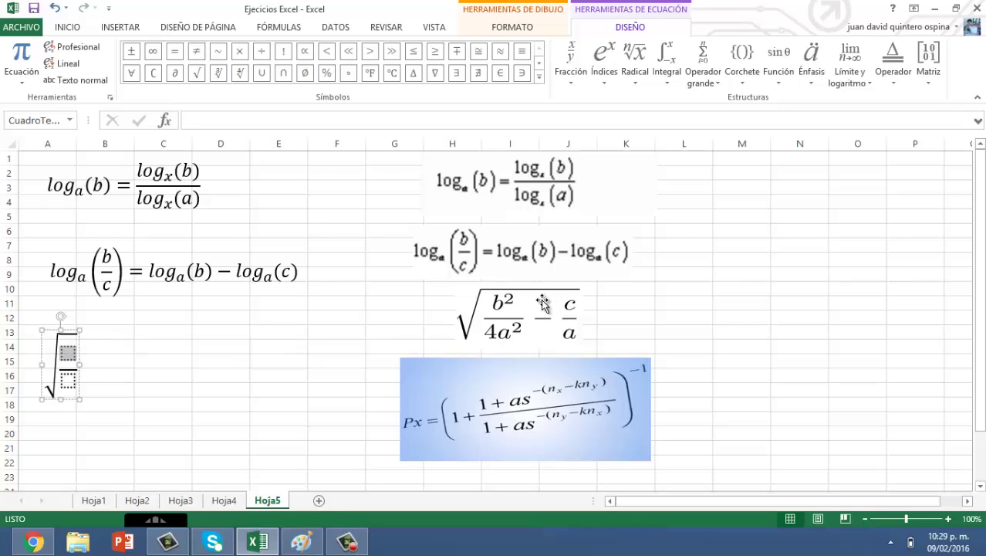
left_click(608, 82)
left_click(617, 145)
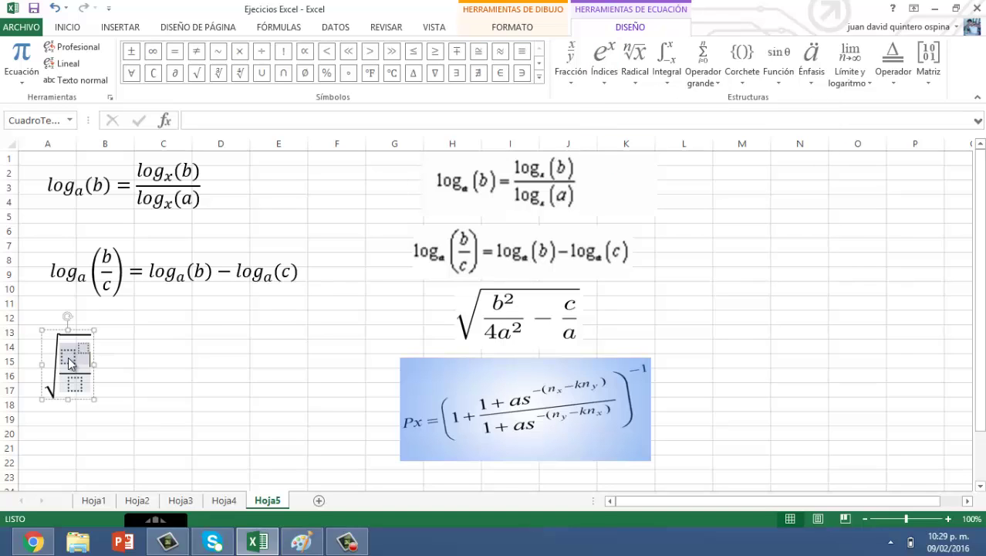
left_click(68, 361)
type("b")
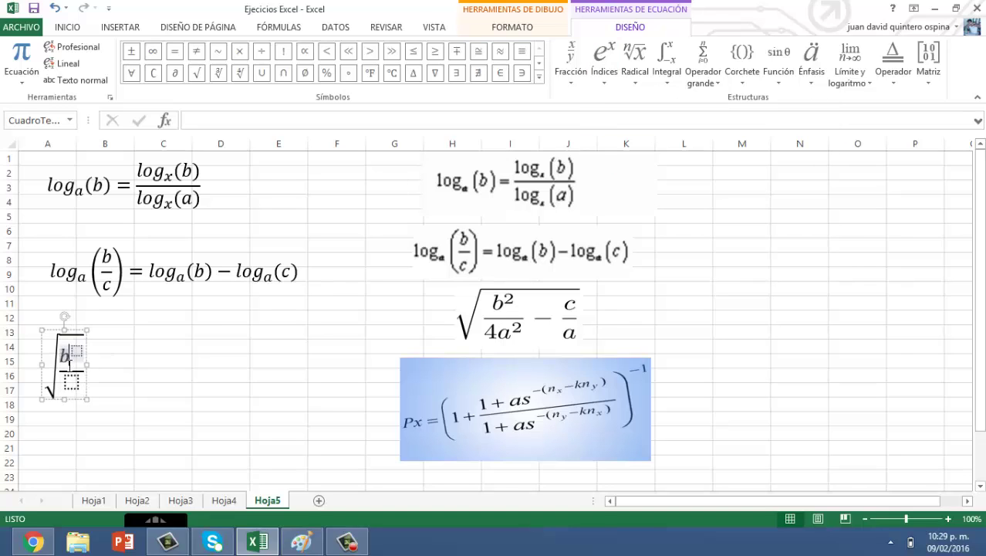
left_click(76, 353)
type("2")
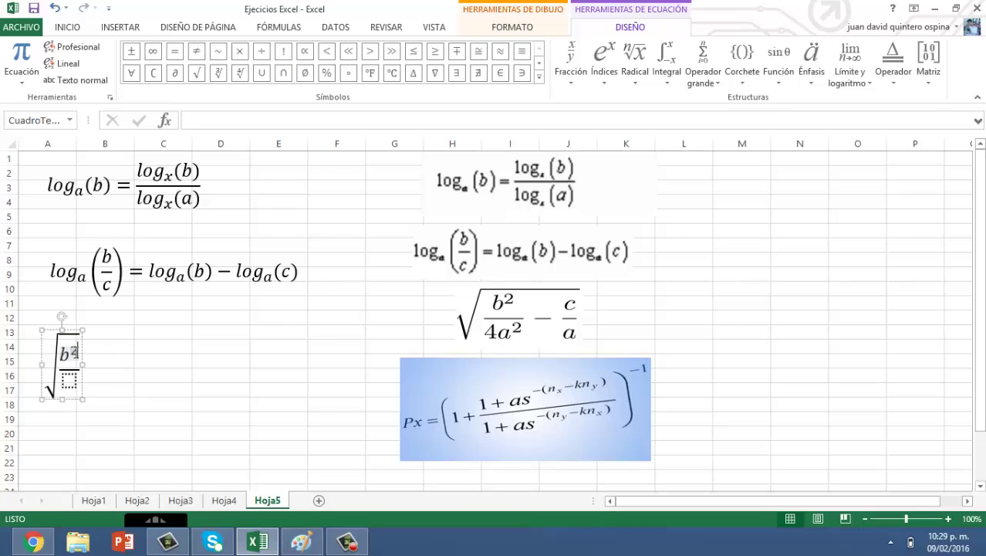
Step: Make the denominator 4a² with a superscript template, then step out of the fraction
left_click(69, 388)
left_click(604, 63)
left_click(618, 147)
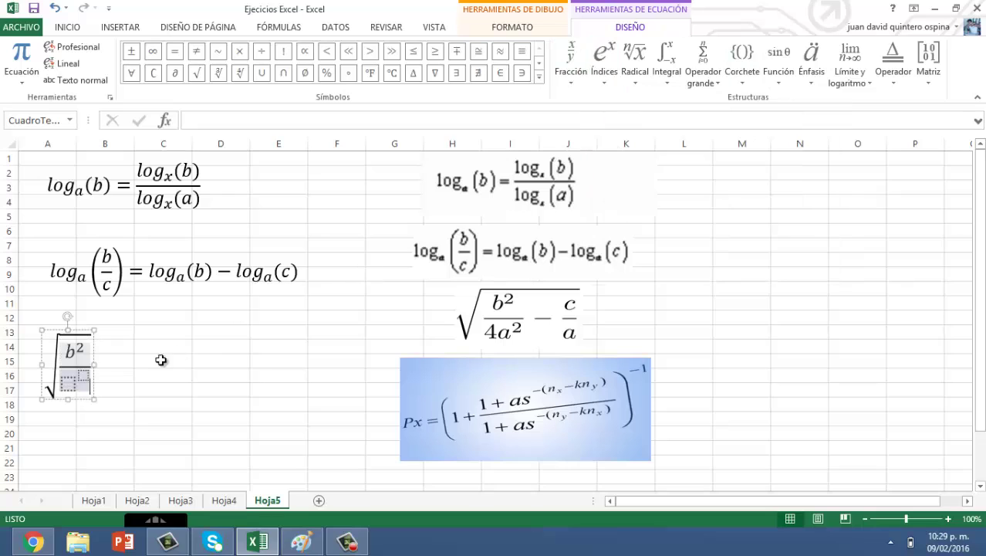
left_click(67, 386)
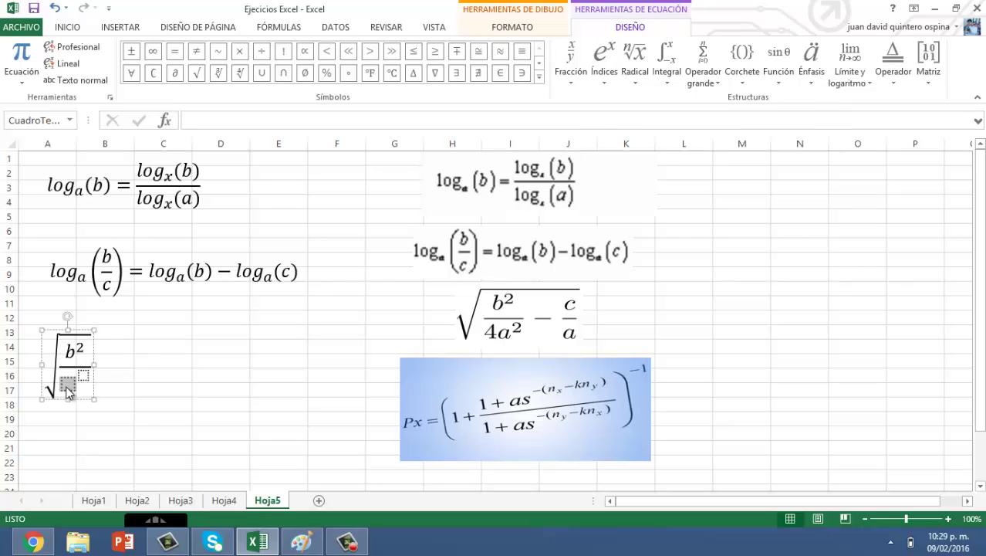
type("4a")
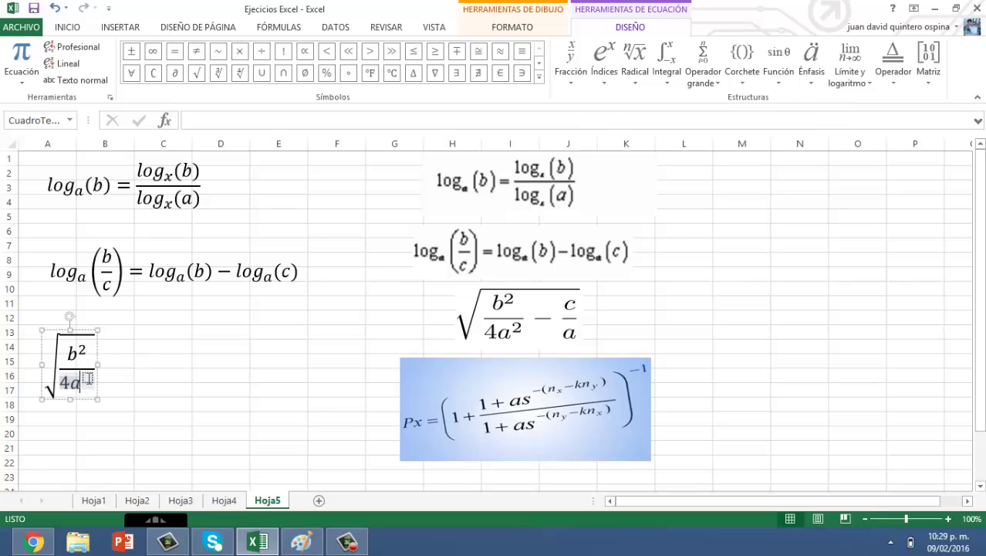
left_click(89, 379)
type("2")
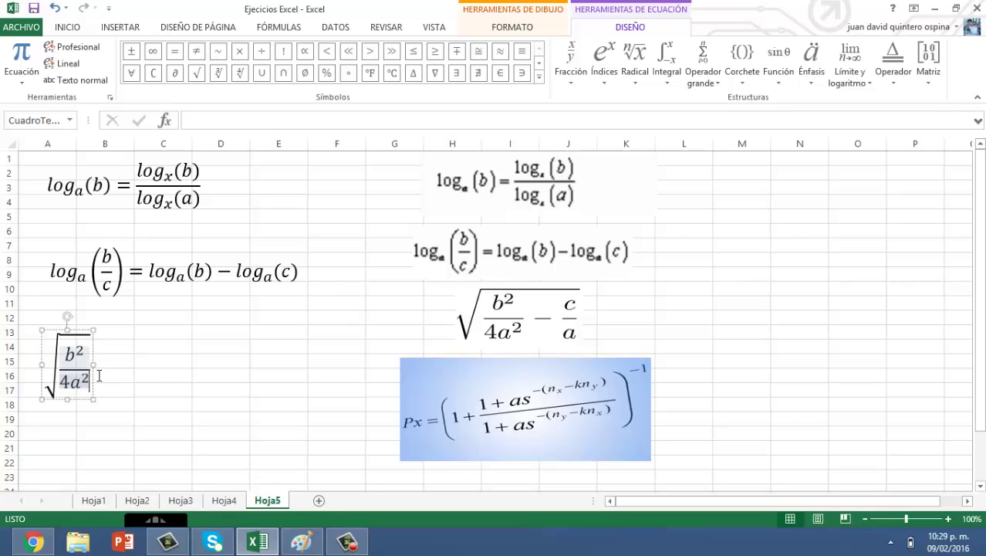
key("Right")
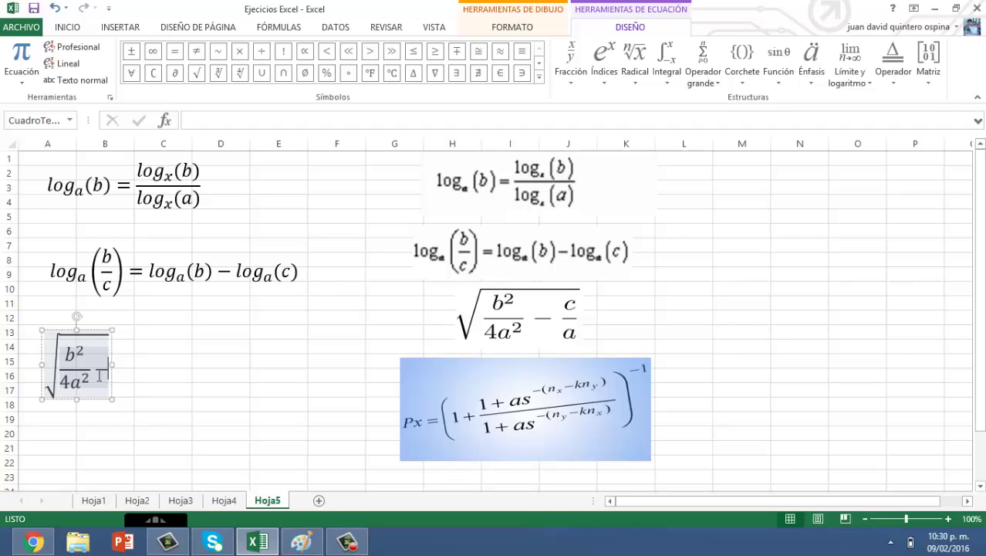
Step: Add the stacked fraction c over a after the minus inside the root
left_click(571, 61)
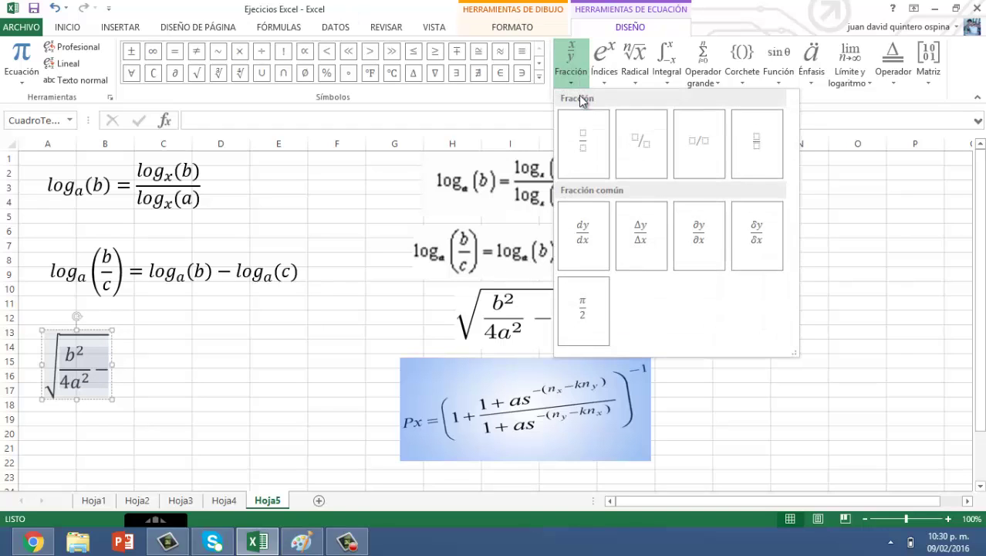
left_click(582, 147)
left_click(122, 354)
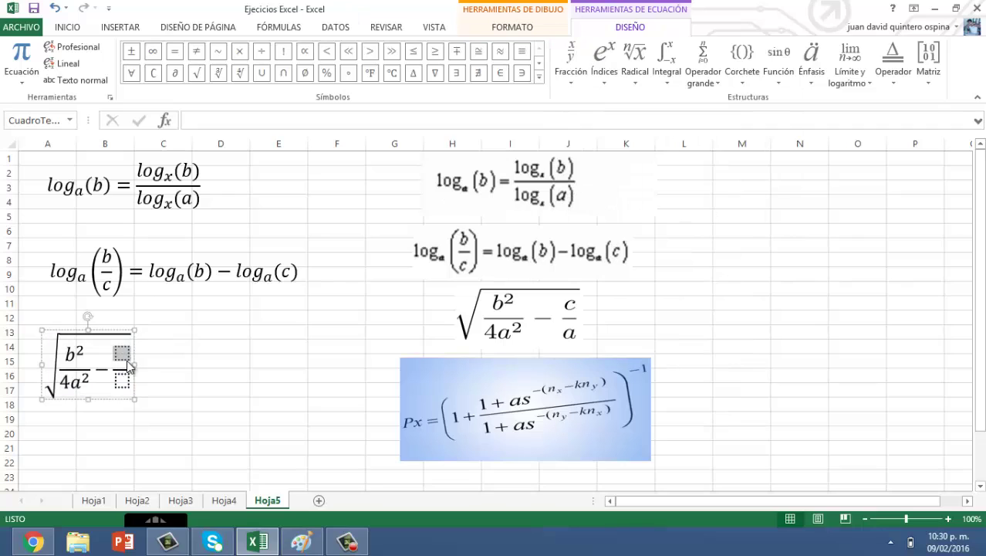
type("c")
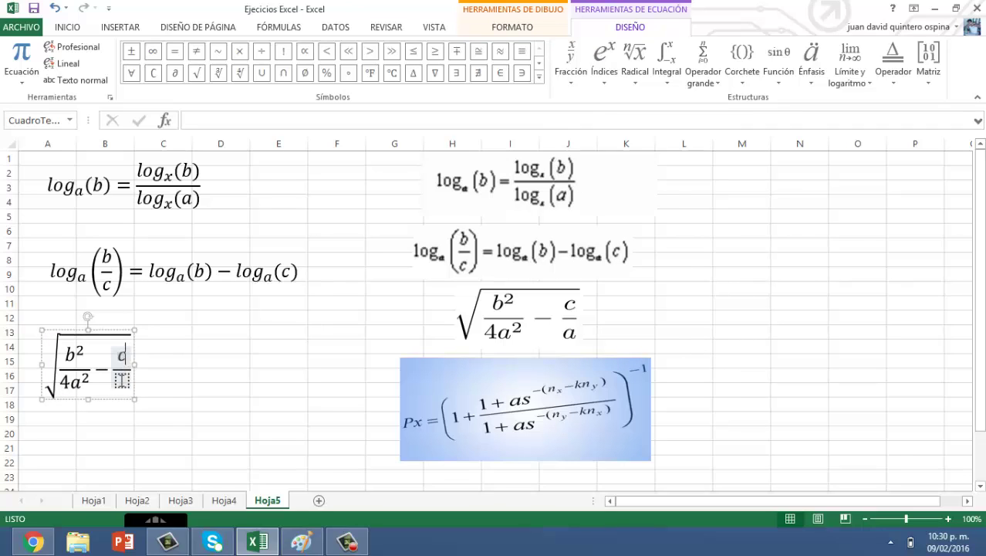
left_click(121, 380)
type("a")
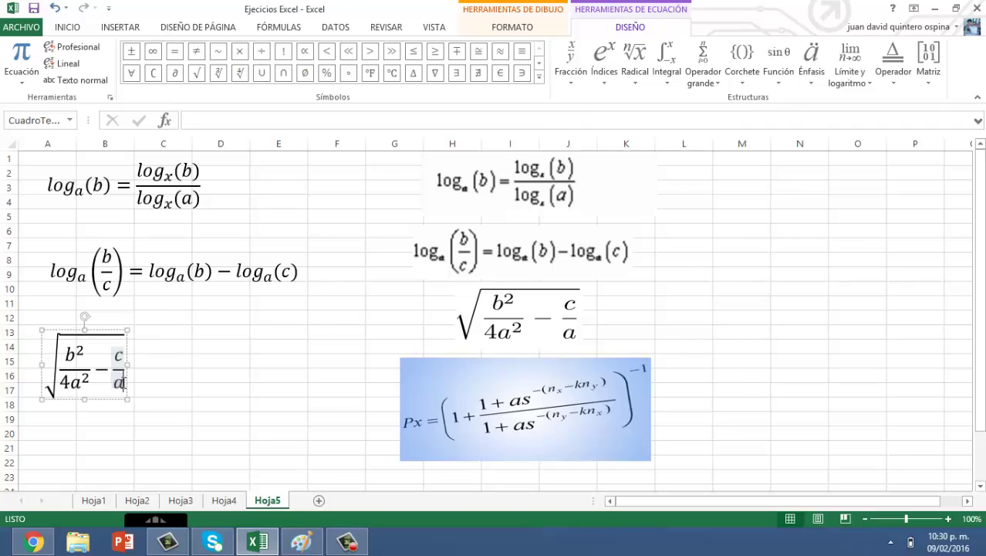
Step: Move the finished radical equation up to rows 12–15 below the quotient-rule formula
scroll(172, 364, "down", 2)
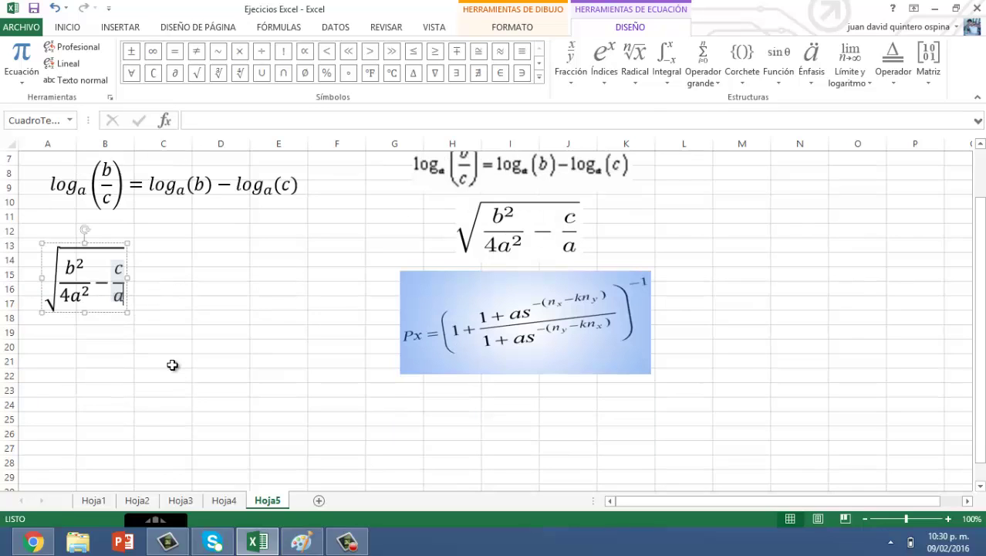
left_click(221, 303)
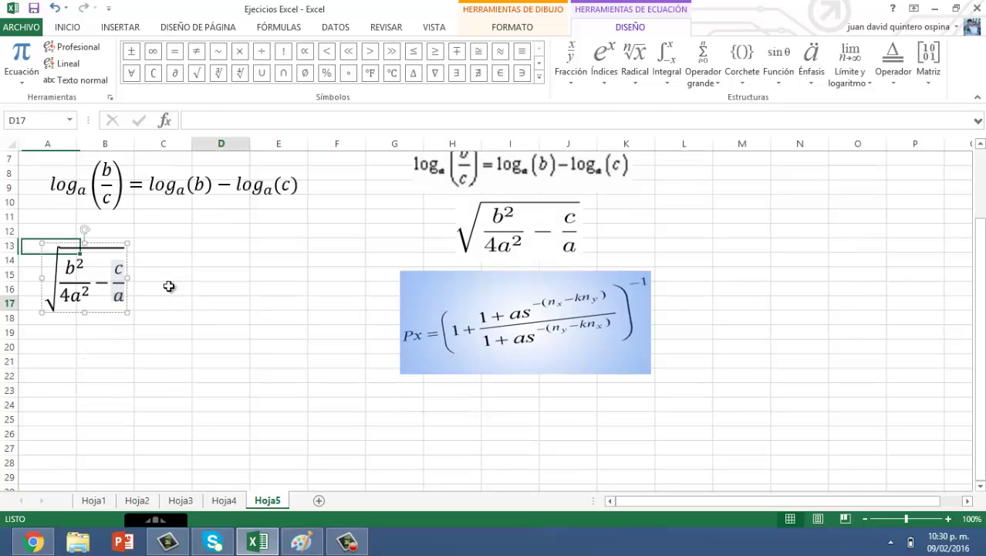
left_click(110, 251)
left_click_drag(103, 246, 148, 220)
left_click(116, 373)
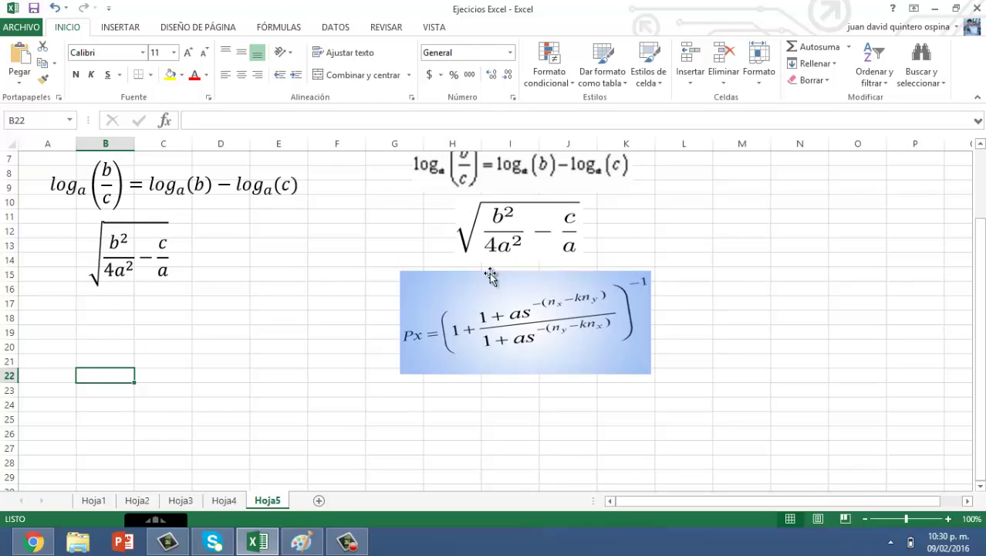
Step: Insert a new blank equation from cell B19 and place it around cell B18
left_click(68, 328)
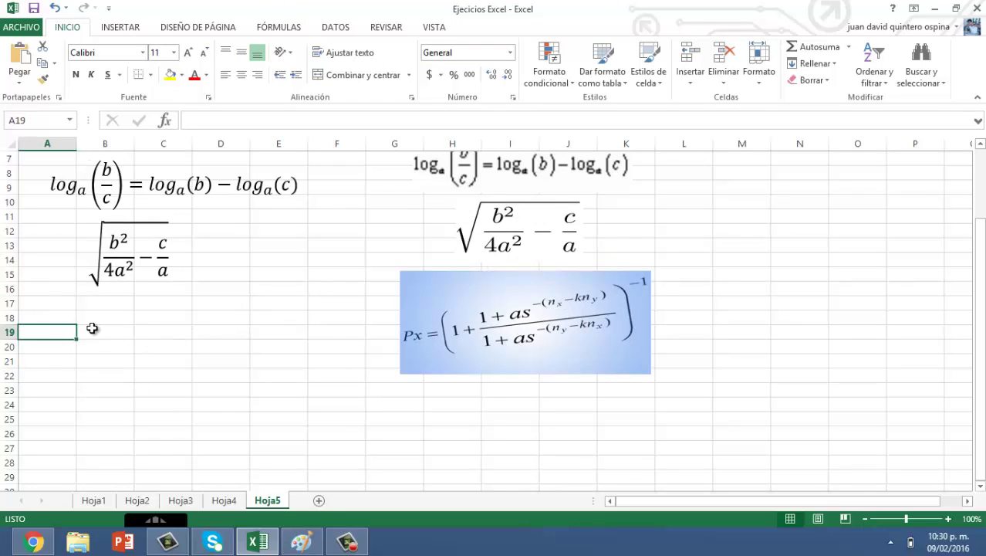
left_click(115, 325)
left_click(119, 26)
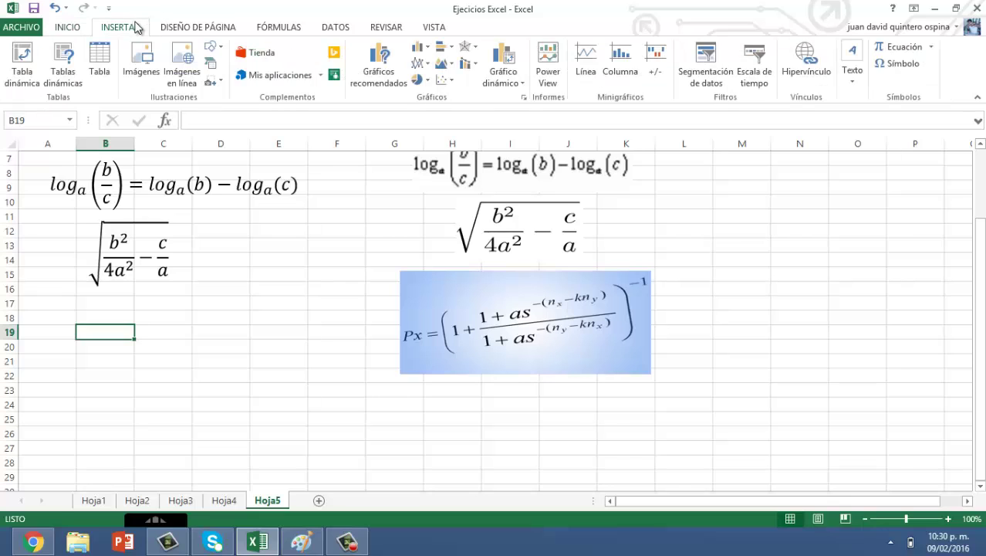
left_click(882, 45)
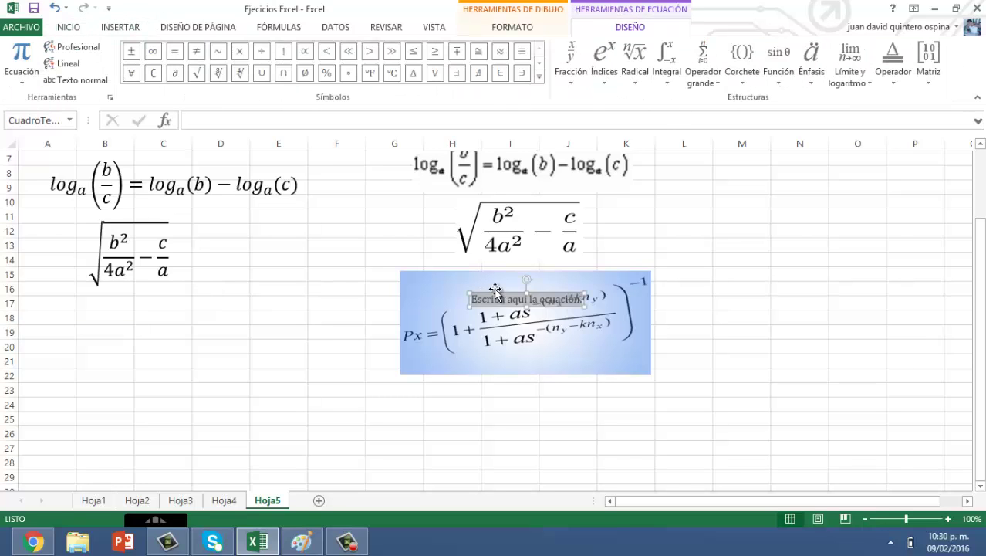
left_click_drag(495, 287, 92, 328)
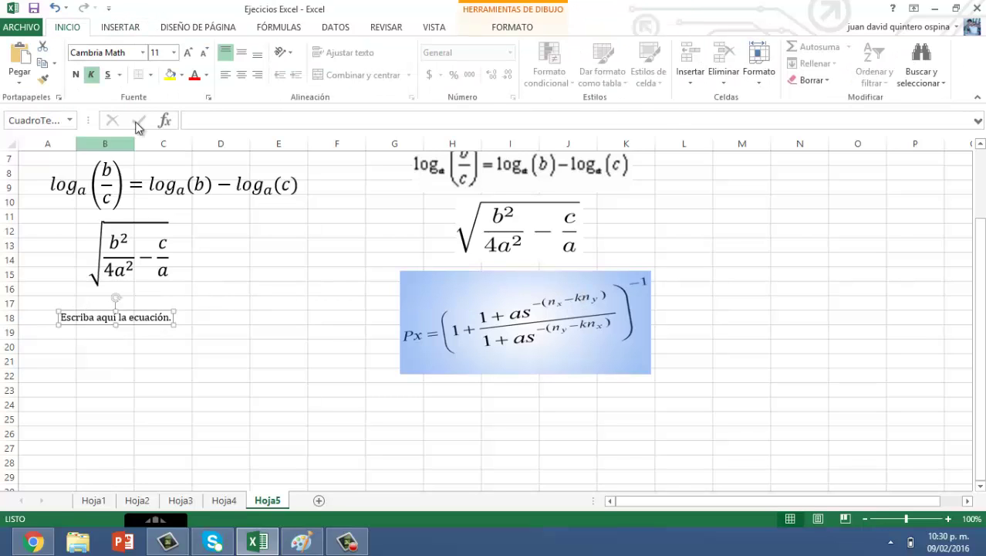
Step: Set the new equation to 20 point and type 'px='
left_click(173, 53)
left_click(158, 192)
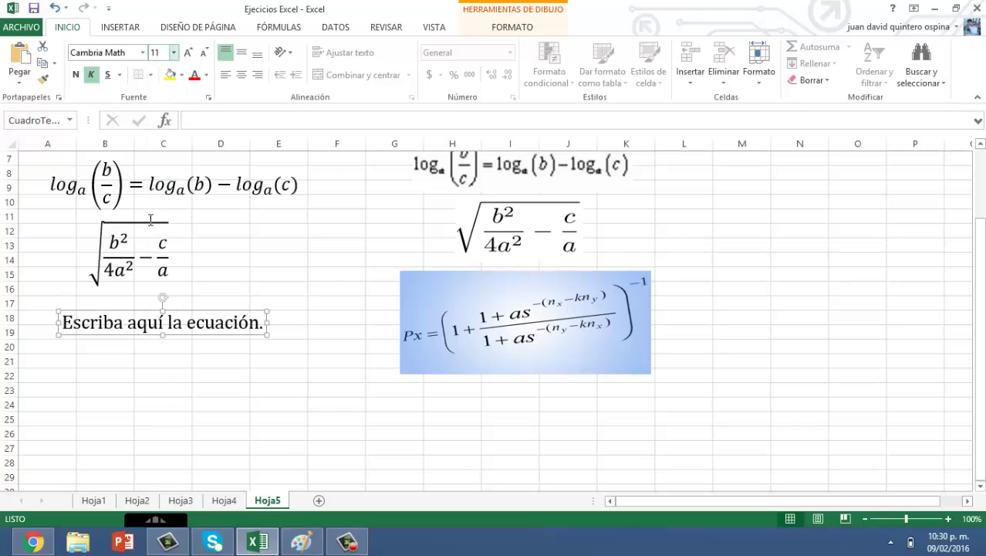
left_click(126, 323)
type("p")
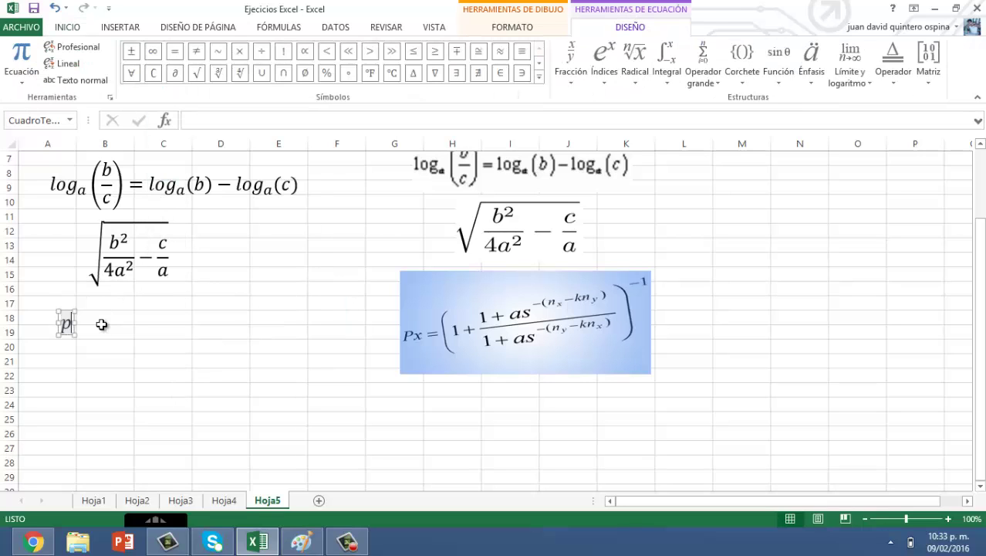
type("x=")
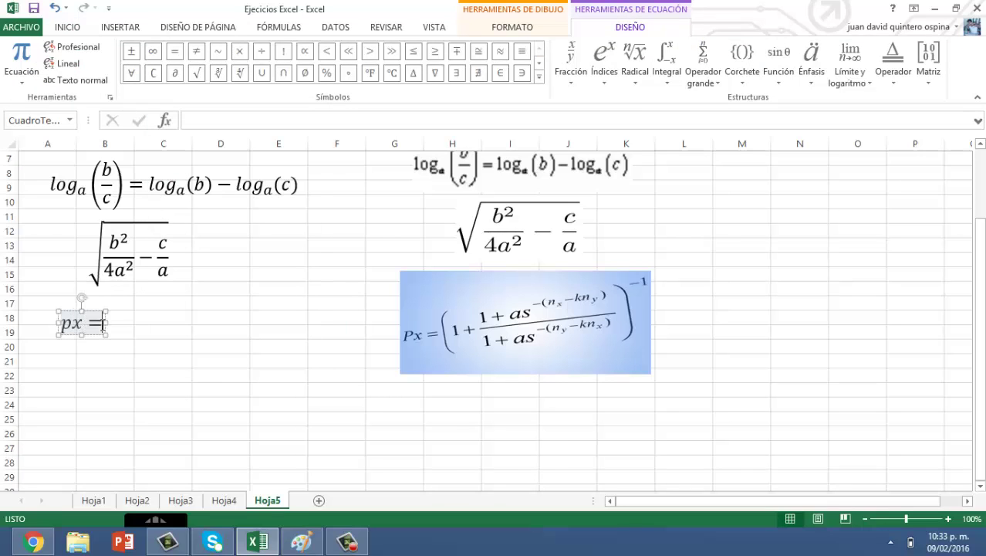
left_click(102, 324)
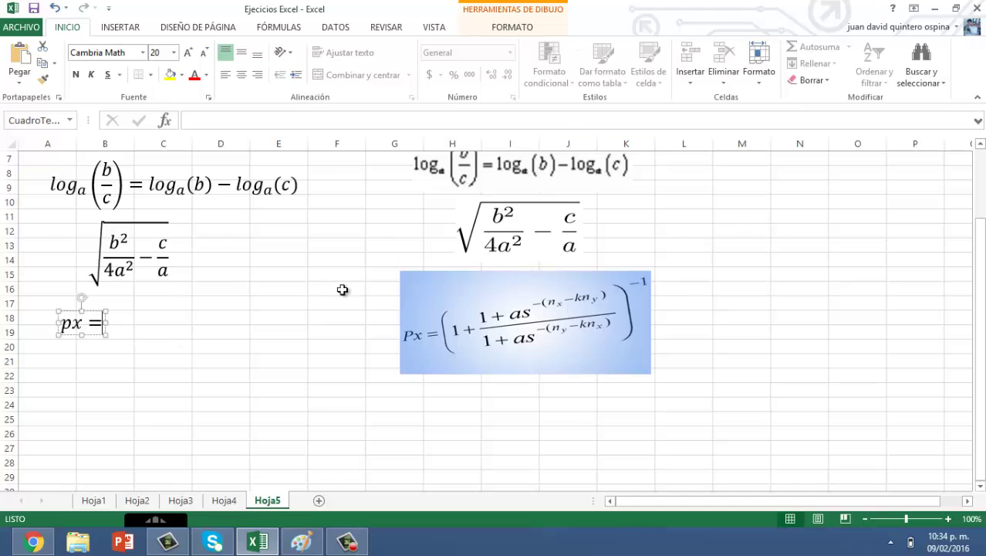
left_click(105, 316)
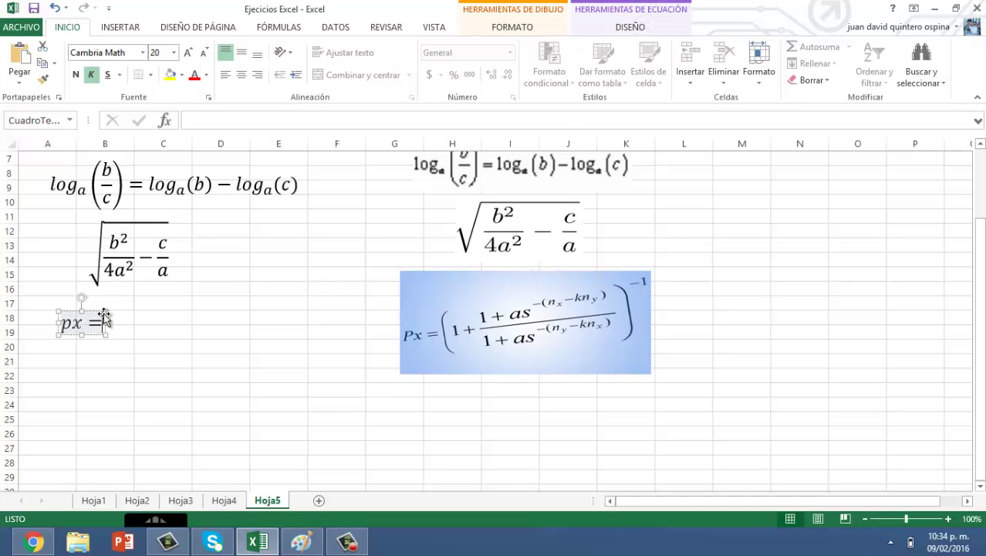
Step: Add a superscript template after 'px =', deleting the stray parentheses
left_click(629, 28)
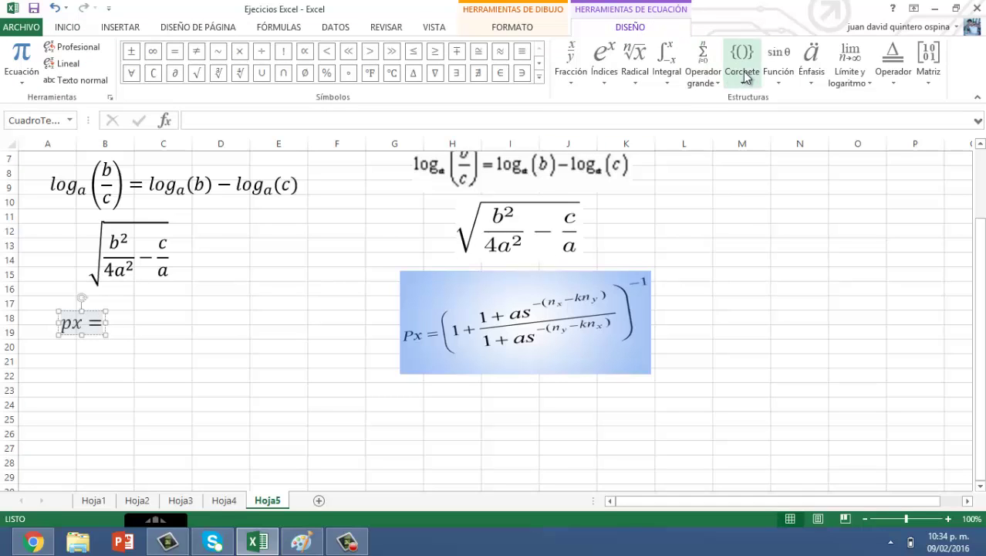
left_click(746, 74)
left_click(750, 148)
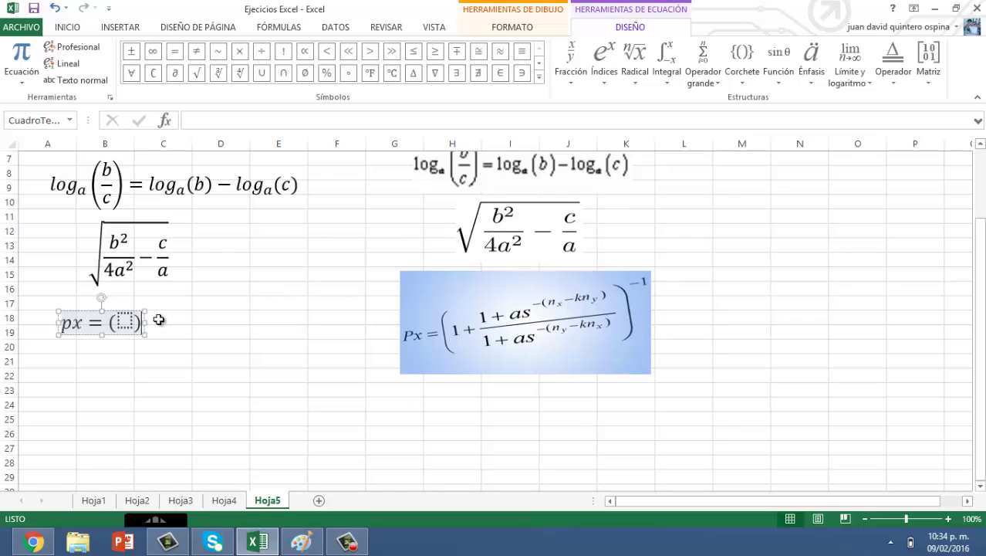
left_click_drag(106, 323, 140, 323)
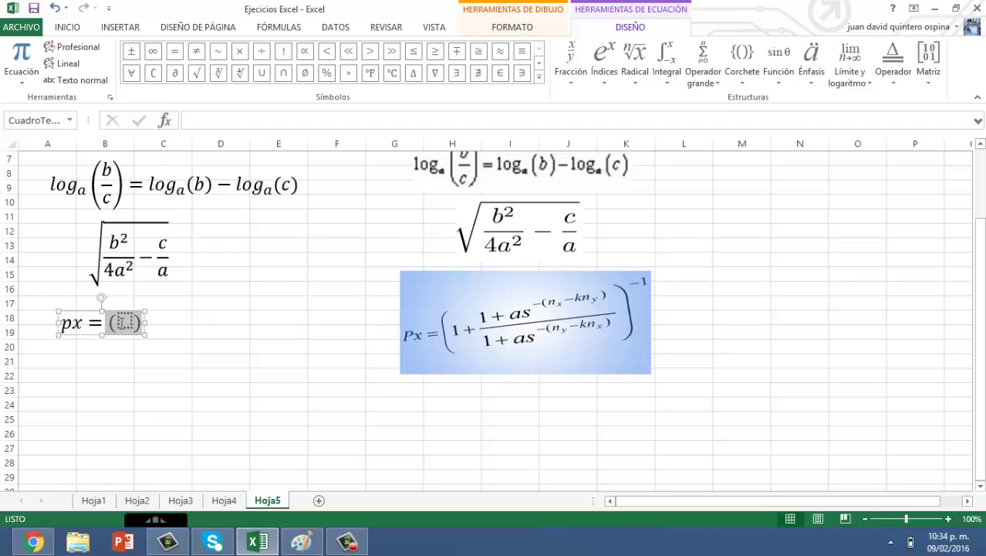
left_click(605, 62)
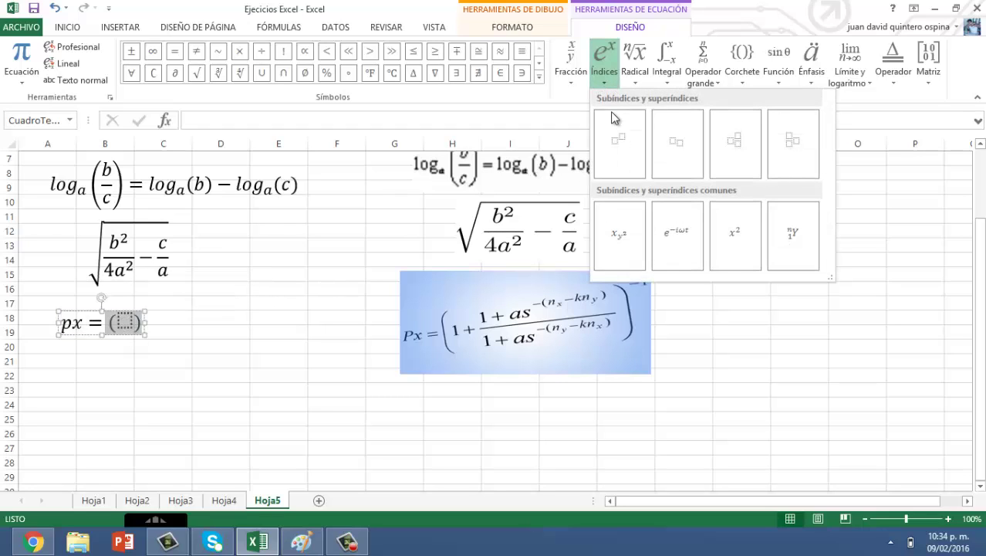
left_click(617, 142)
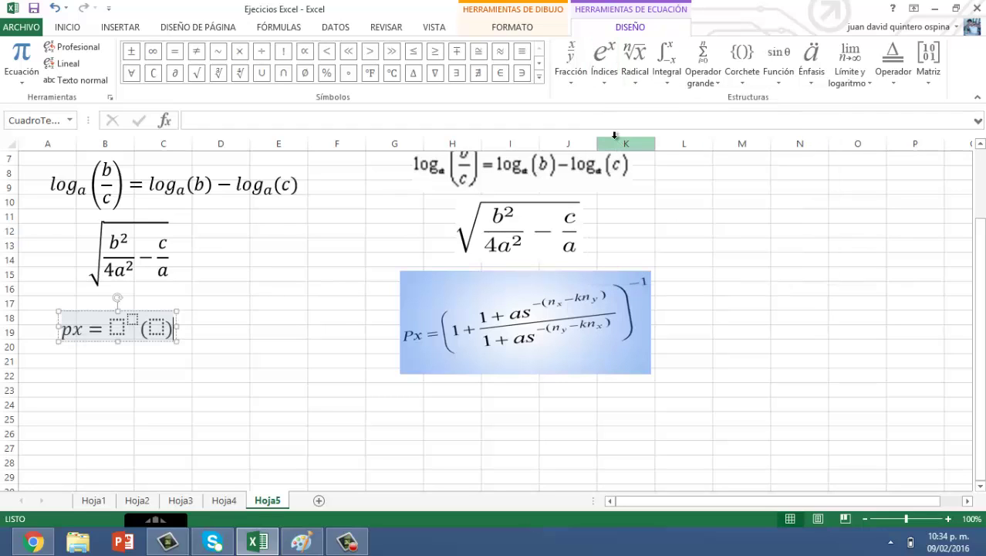
left_click_drag(142, 327, 175, 328)
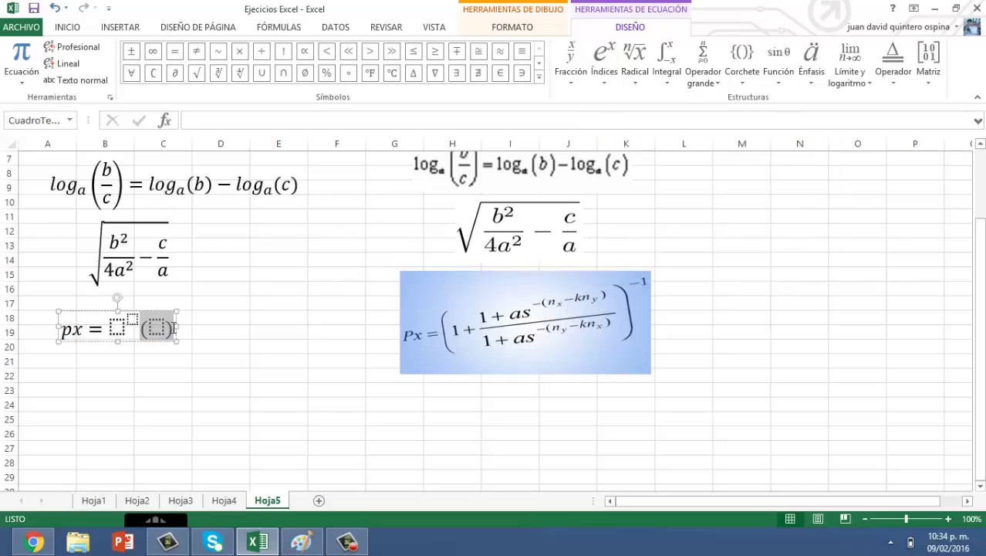
key("Delete")
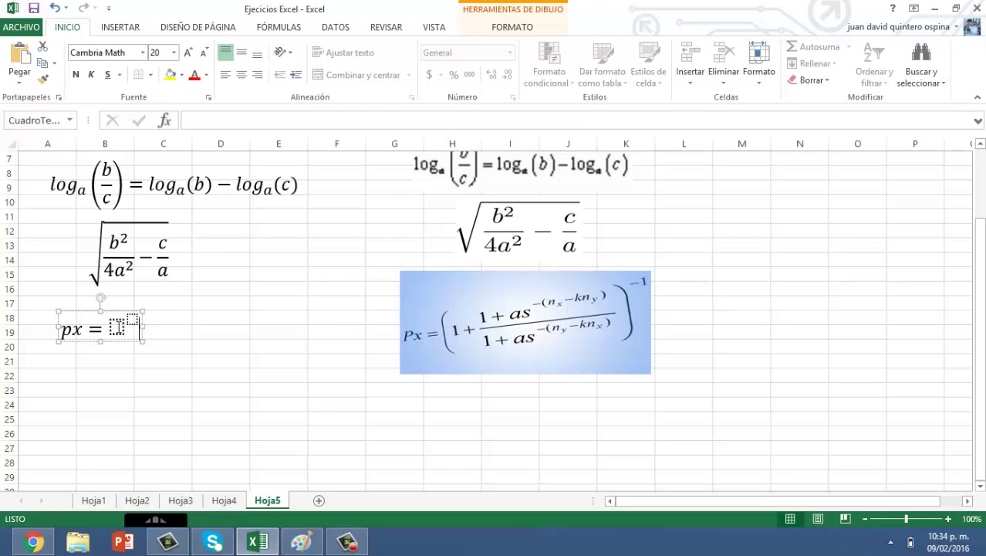
left_click(118, 328)
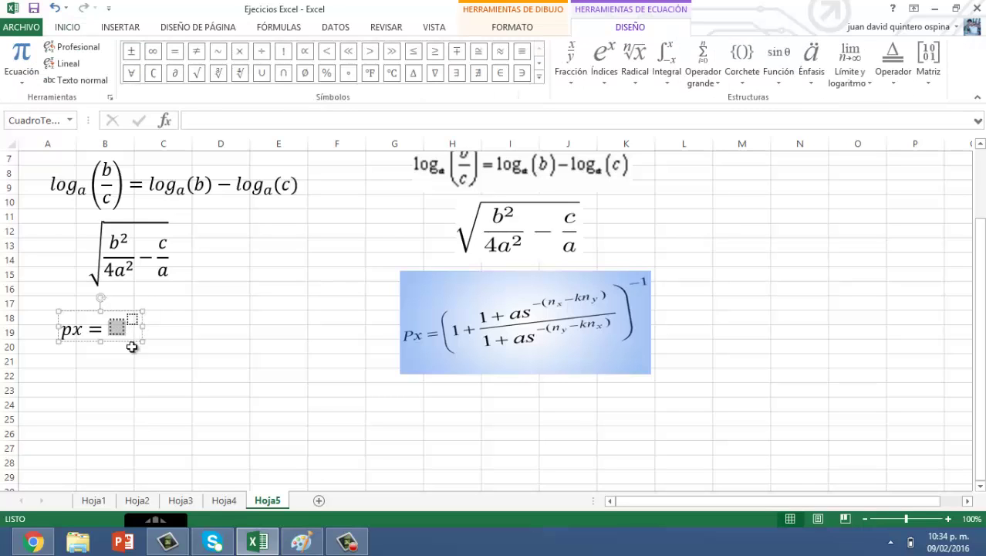
Step: Wrap the superscript base in parentheses holding '1 +' and an empty stacked fraction
left_click(741, 58)
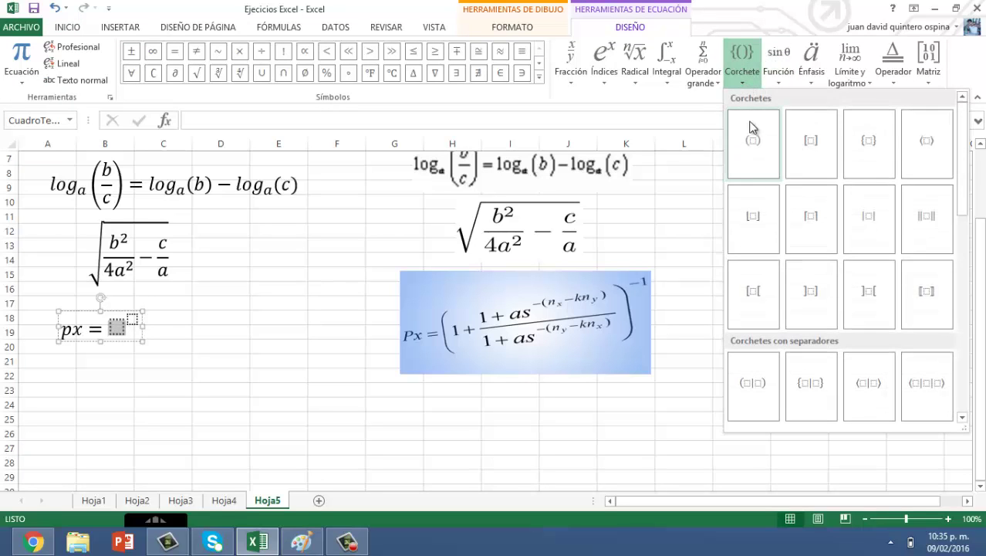
left_click(751, 135)
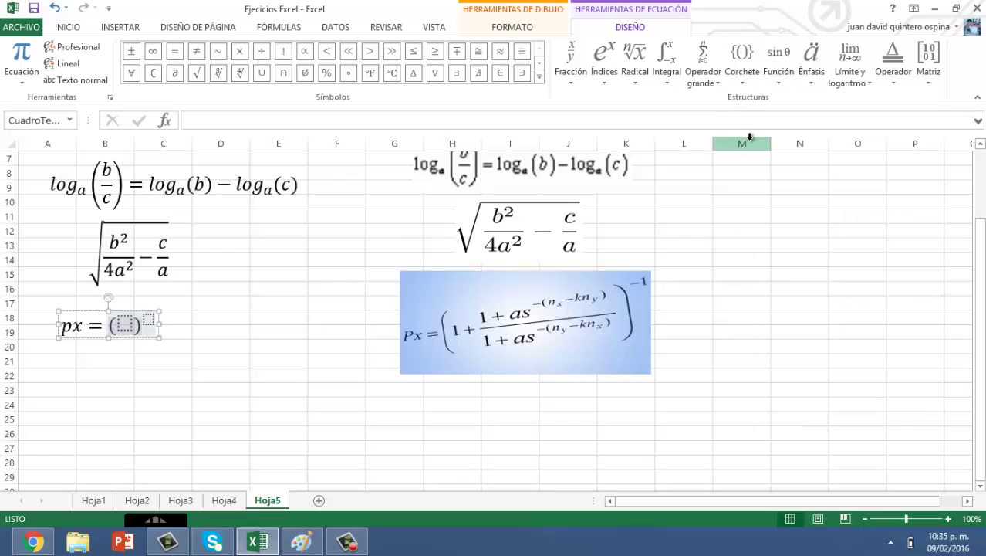
left_click(125, 327)
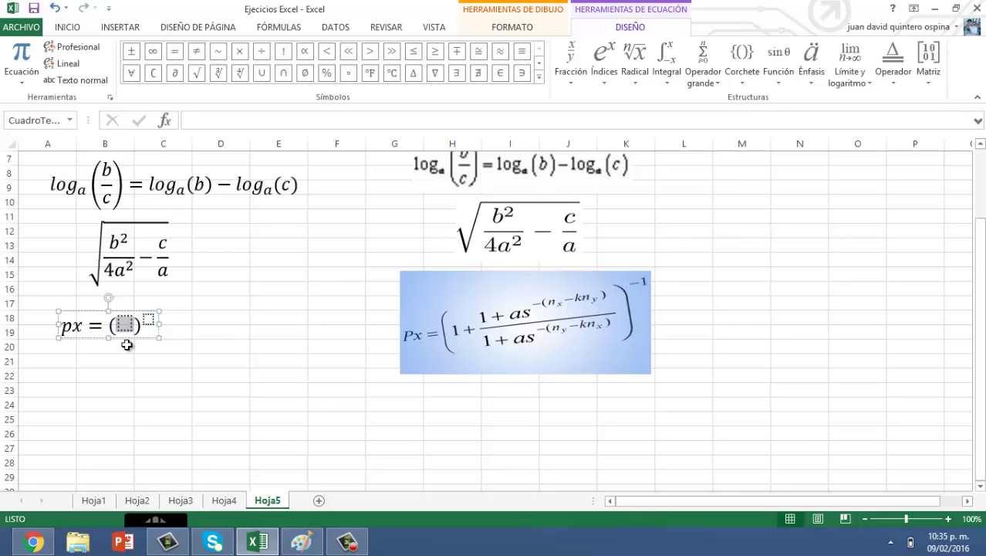
type("1 +")
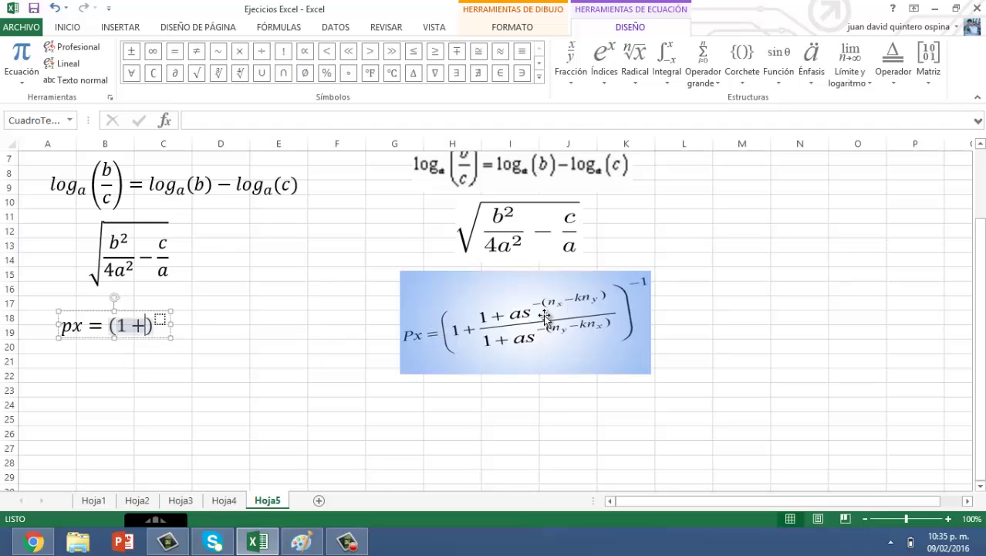
left_click(571, 62)
left_click(584, 209)
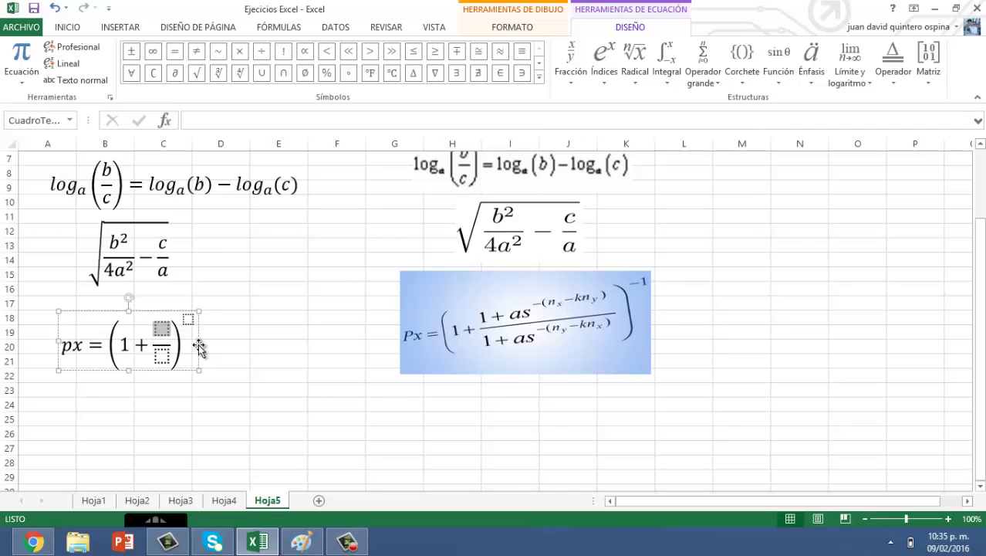
Step: Type the numerator as '1 + as' with a superscript exponent begun as '('
type("1 +")
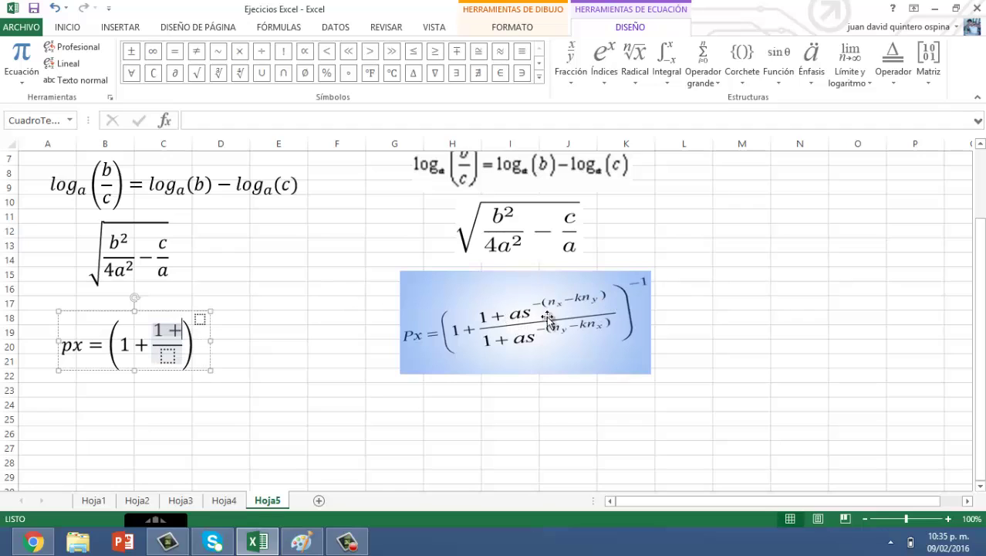
left_click(604, 62)
left_click(401, 221)
left_click(196, 335)
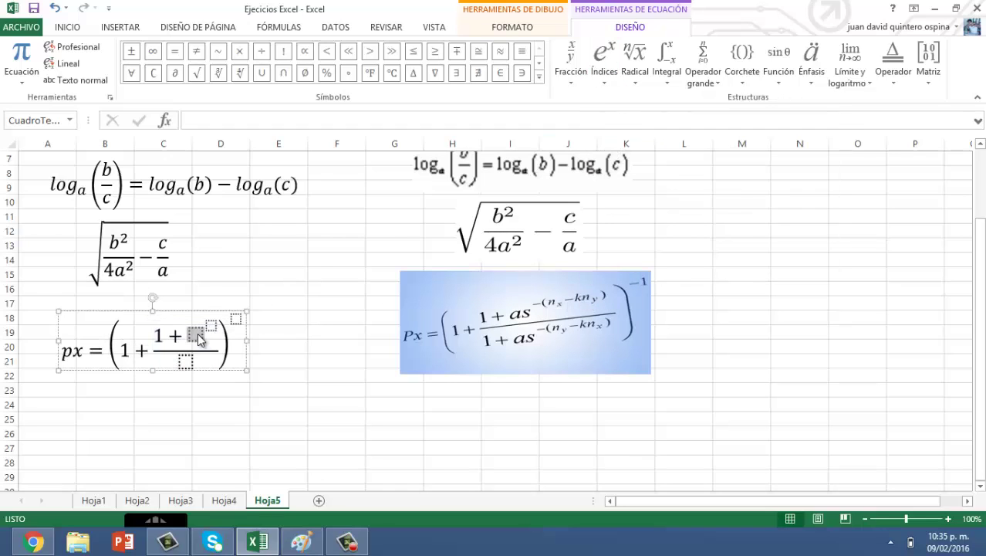
type("as")
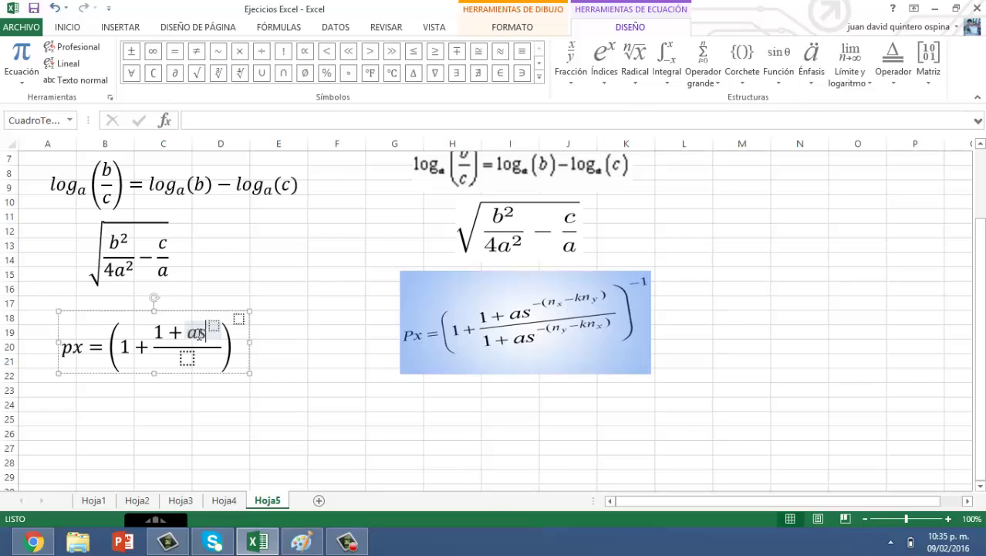
left_click(213, 327)
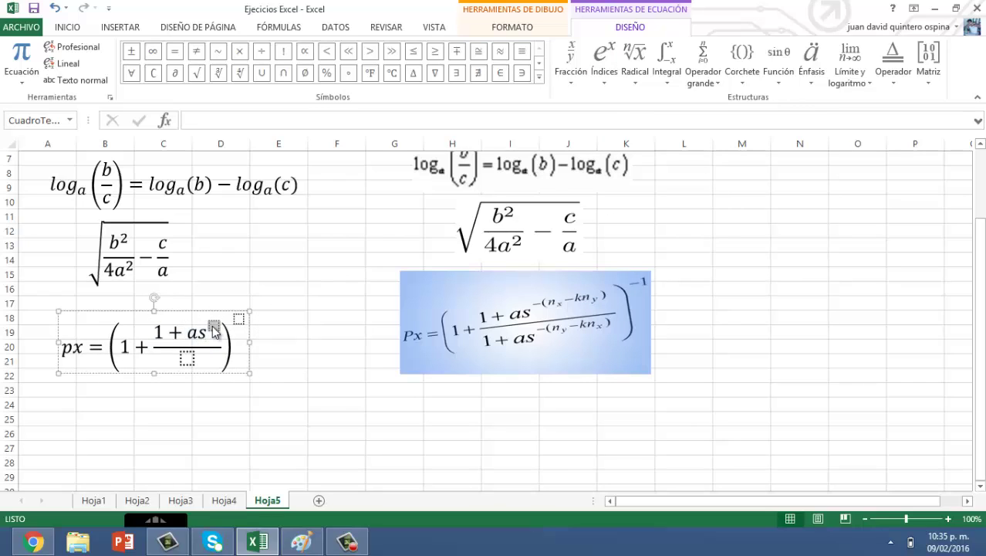
left_click(213, 328)
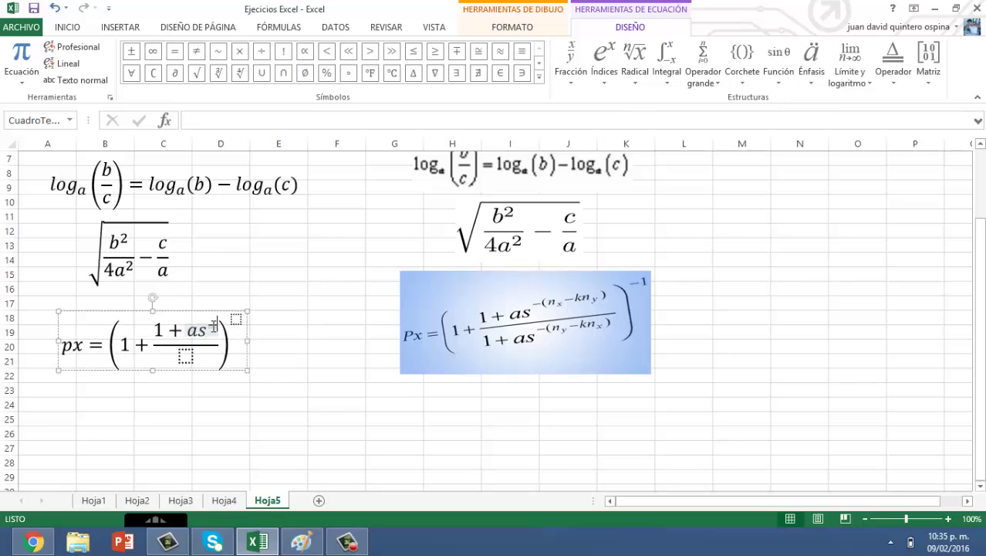
type("(")
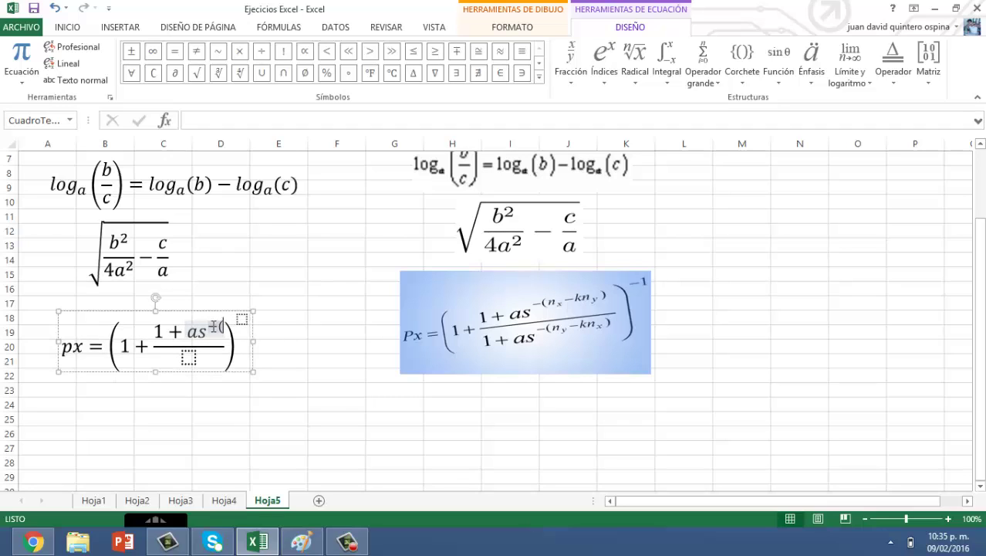
Step: Enter nₓ followed by a minus in the numerator's exponent
left_click(604, 58)
key("Escape")
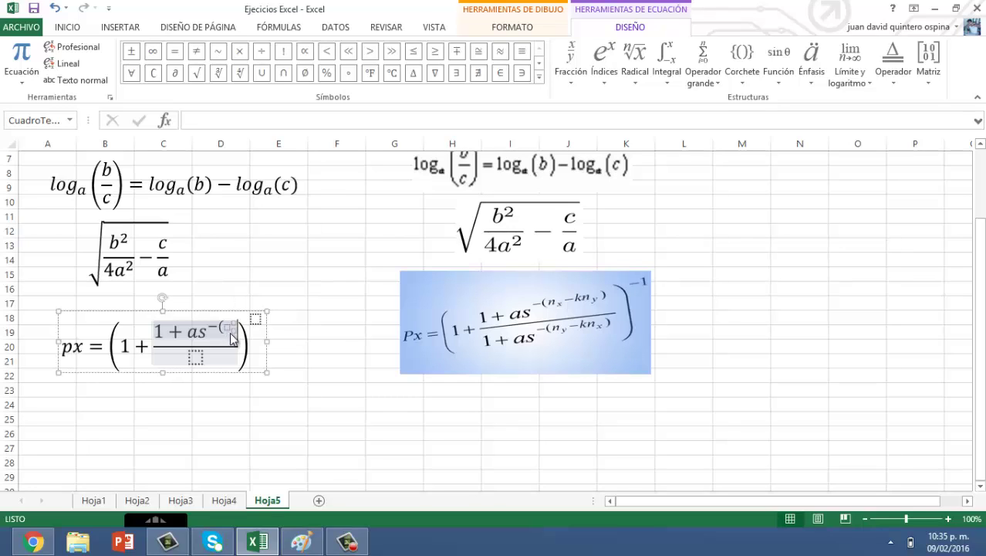
type("n")
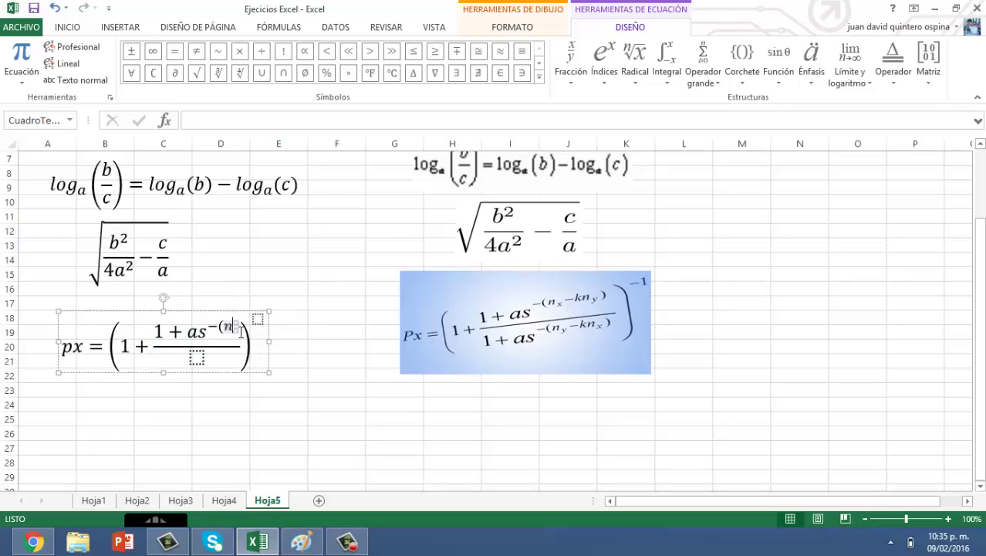
left_click(237, 330)
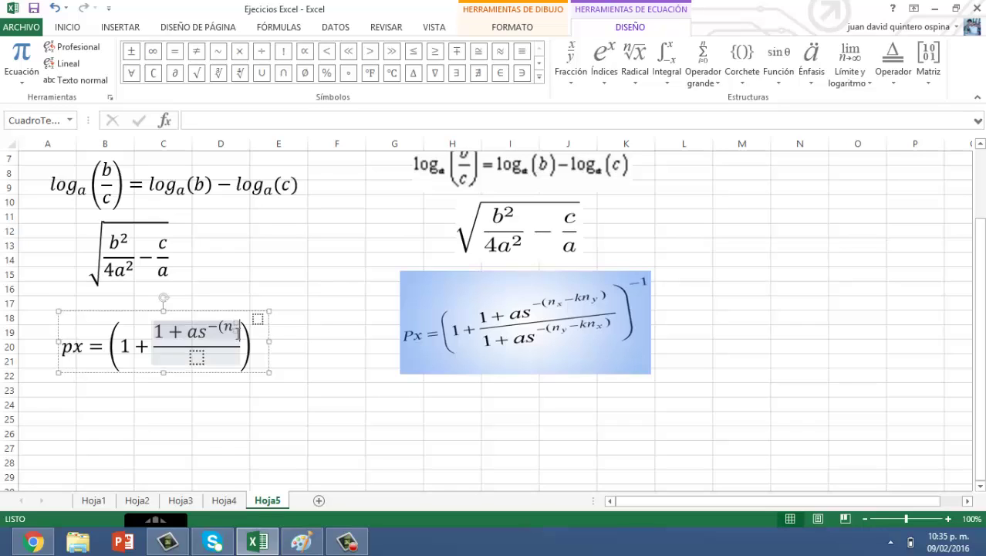
type("_")
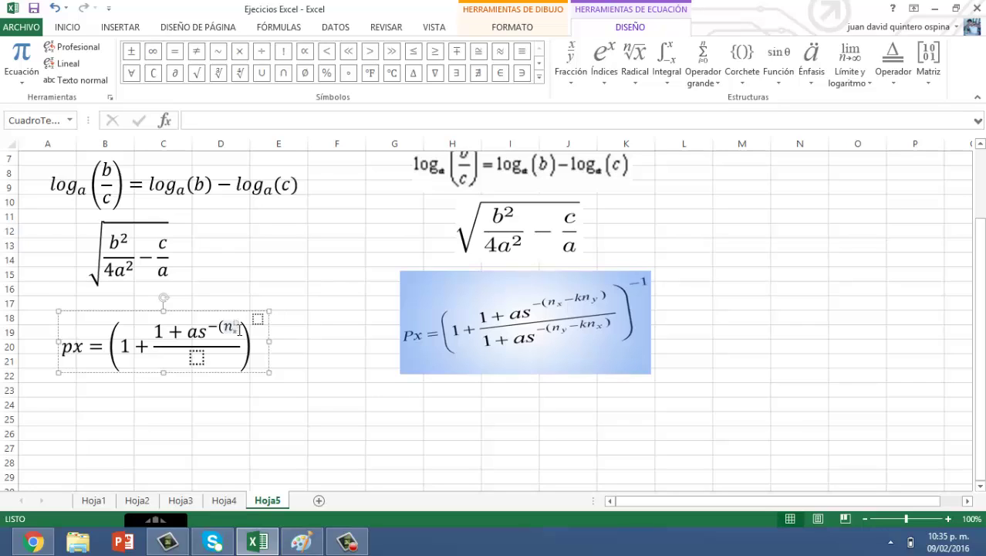
type("x")
key("Right")
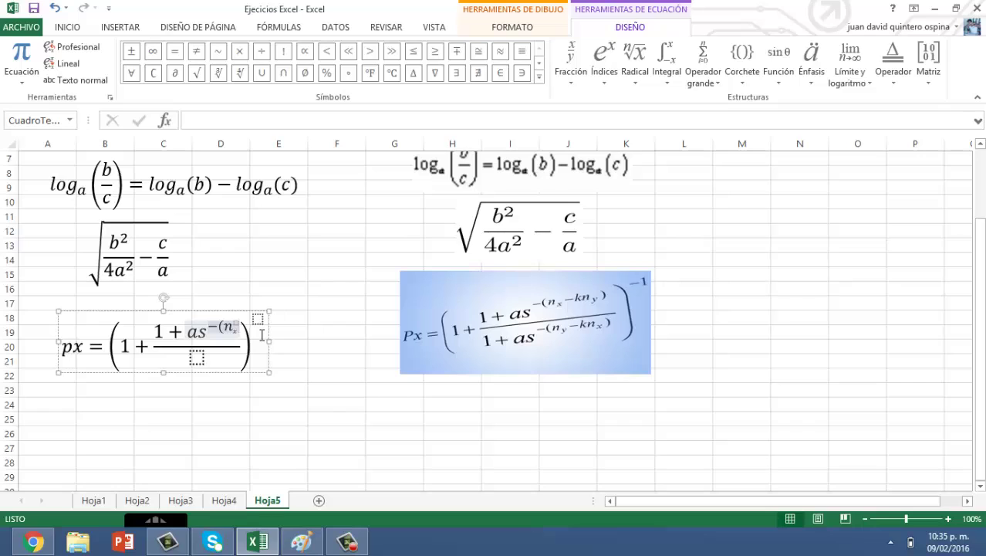
key("Right")
type("-")
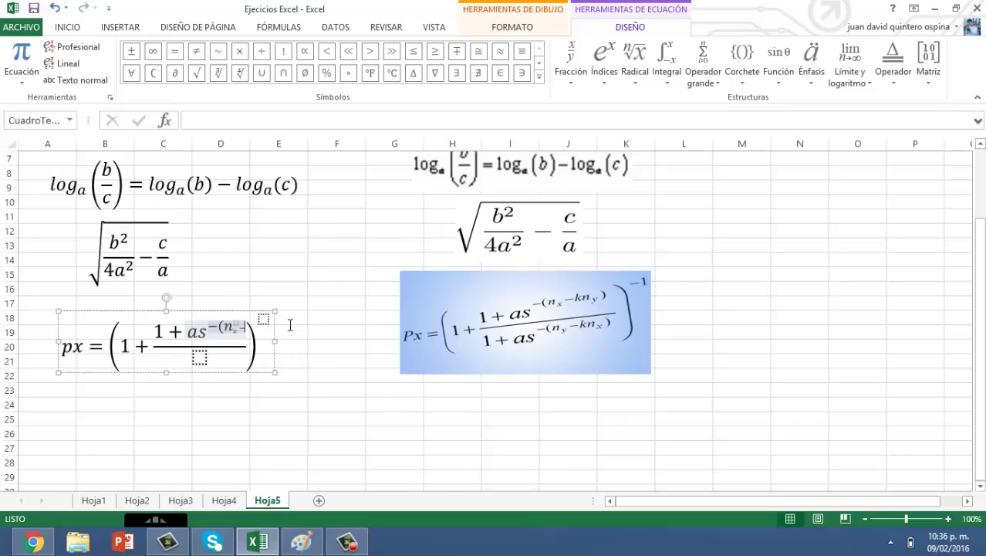
Step: Add kn_y with a subscript template and close the exponent with ')', then select the denominator
left_click(602, 78)
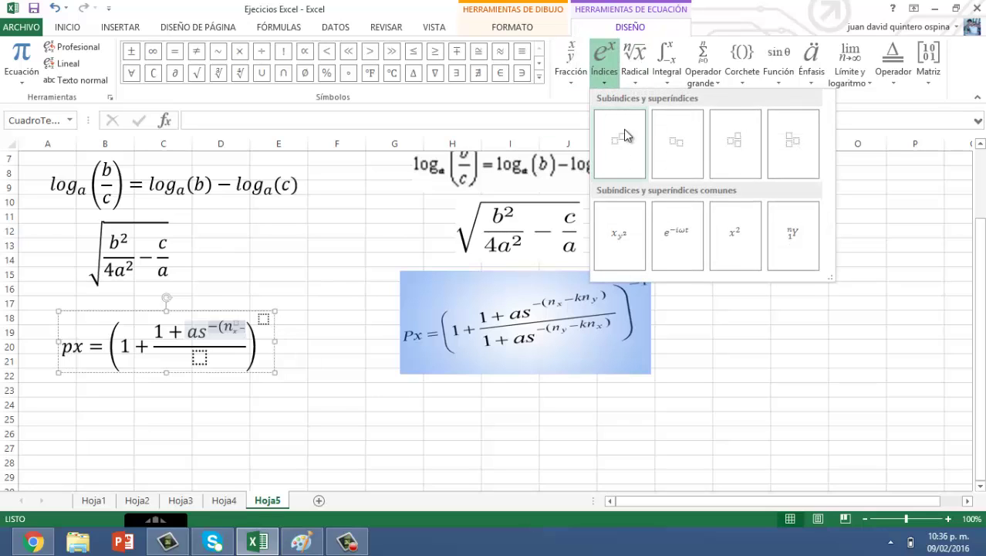
left_click(687, 155)
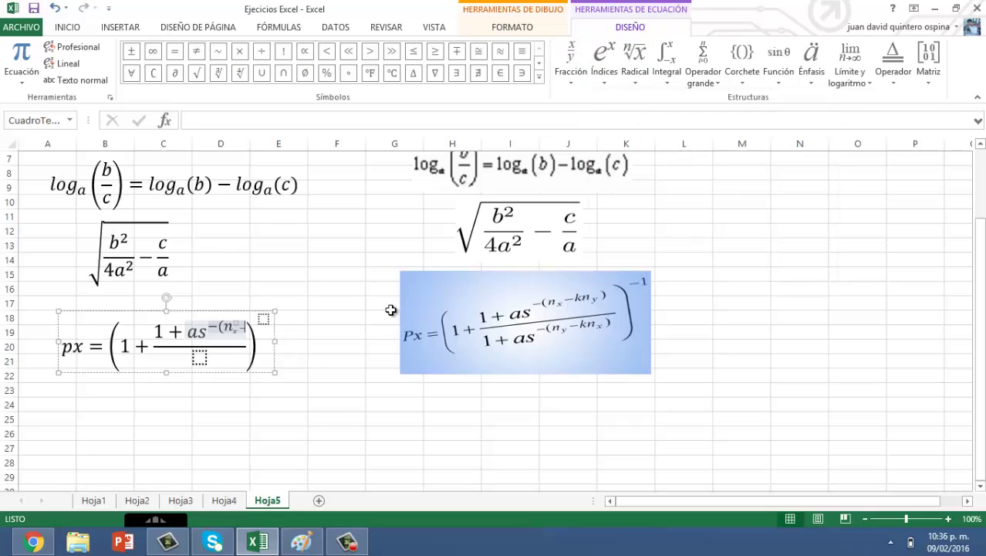
left_click(262, 338)
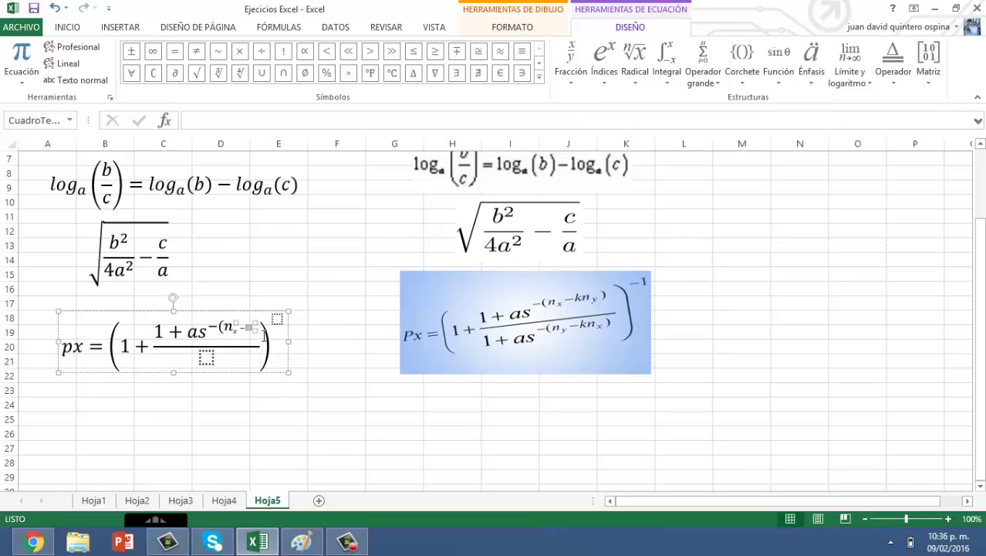
type("kn")
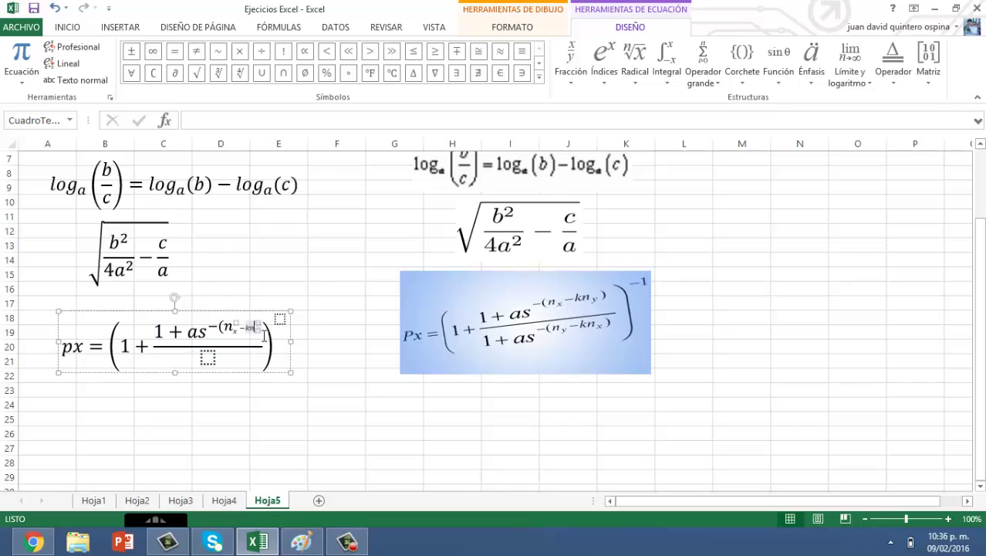
type("_")
type("y")
key("Right")
key("Right")
type(")")
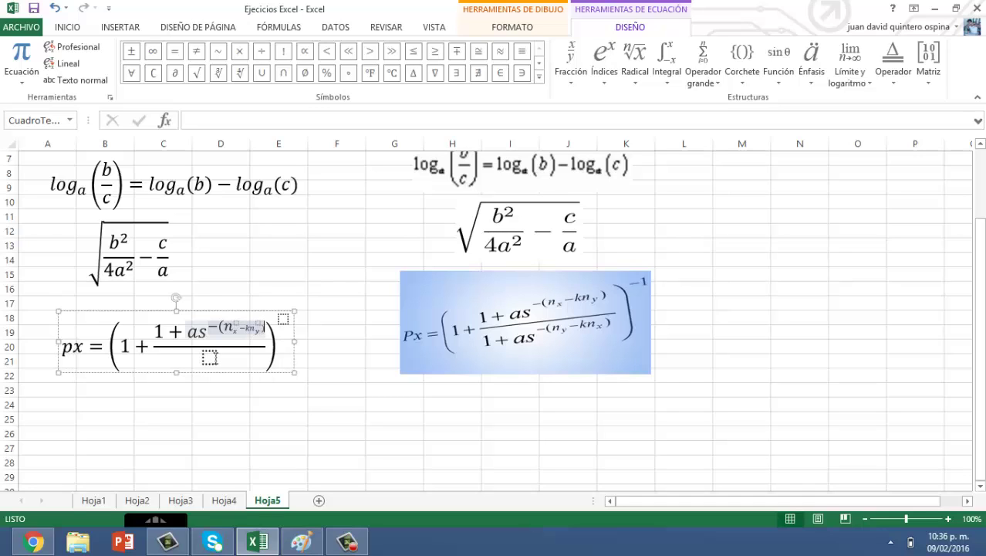
left_click(198, 365)
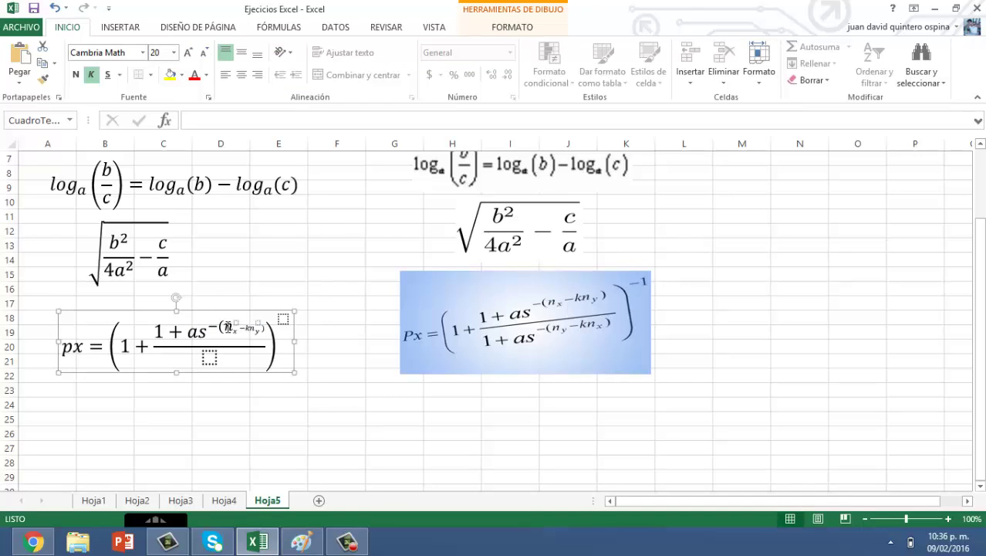
left_click(283, 356)
left_click(228, 364)
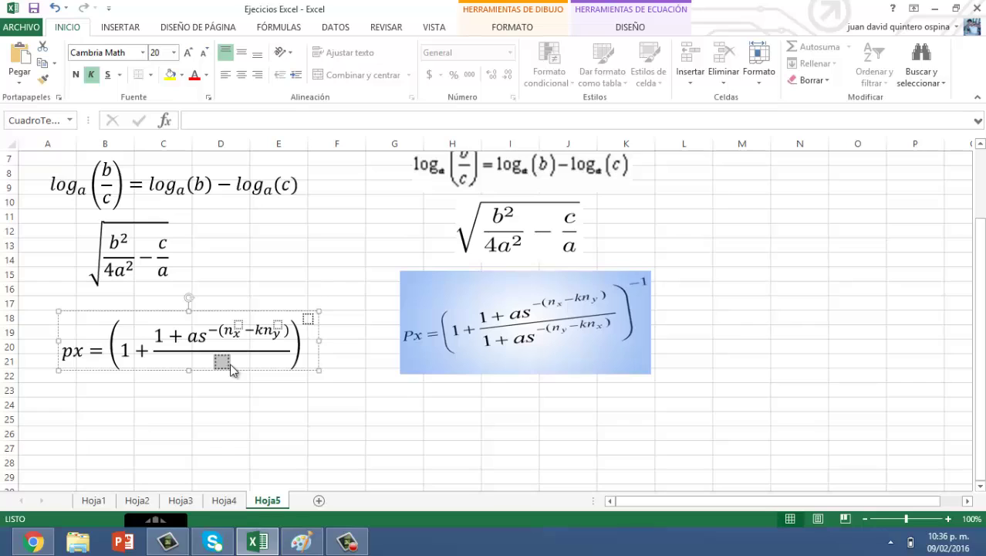
Step: Type the denominator as '1 + as' with a superscript exponent starting '−('
type("1")
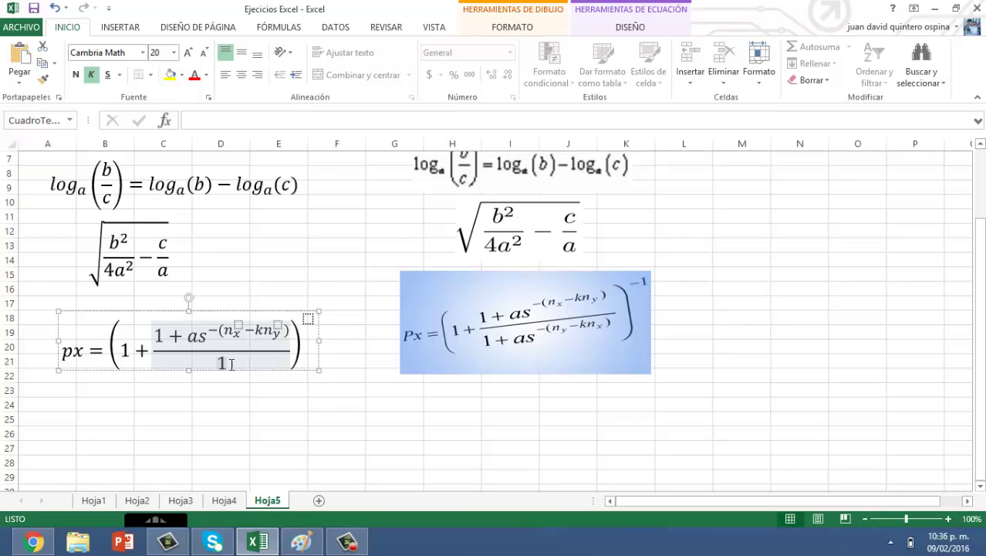
type("(")
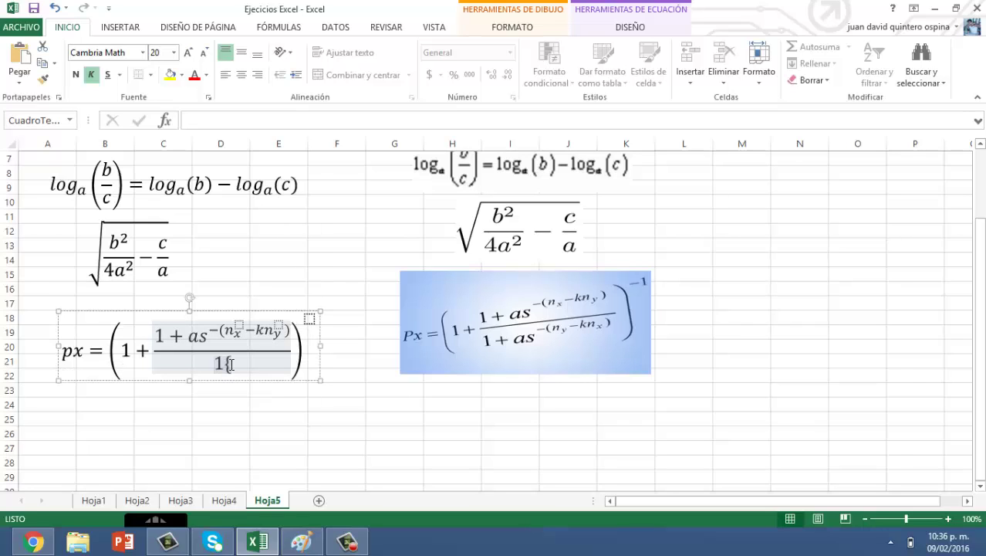
key("BackSpace")
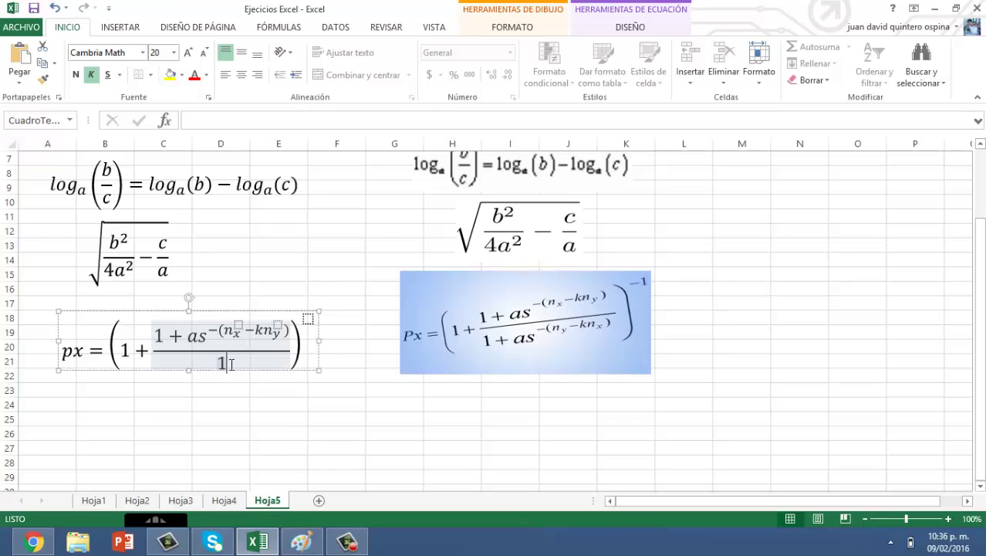
type(" +")
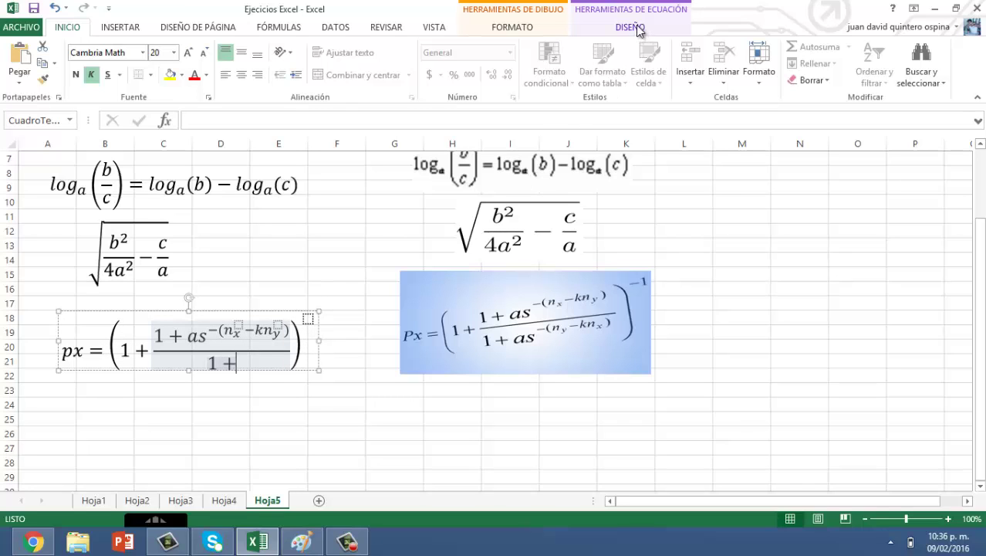
left_click(639, 29)
left_click(605, 70)
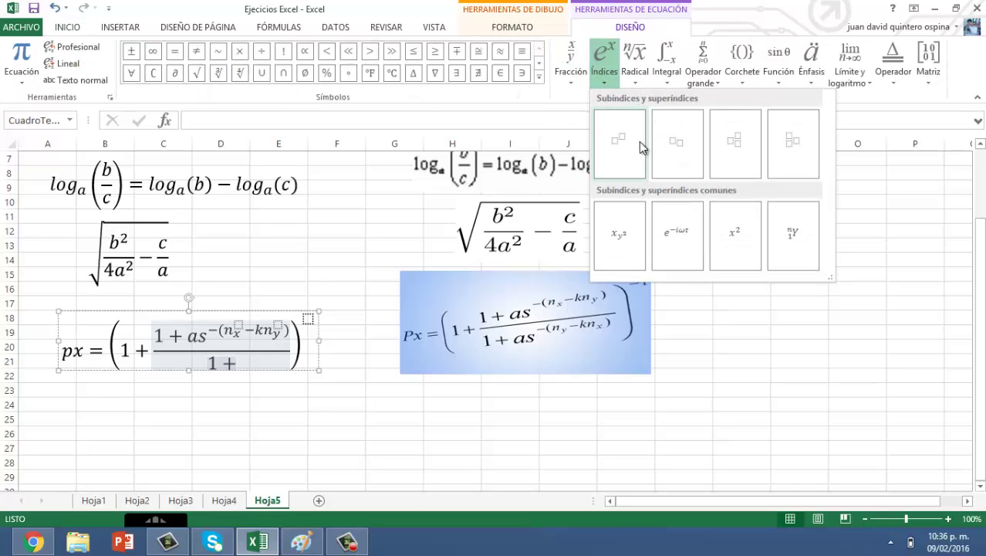
left_click(617, 145)
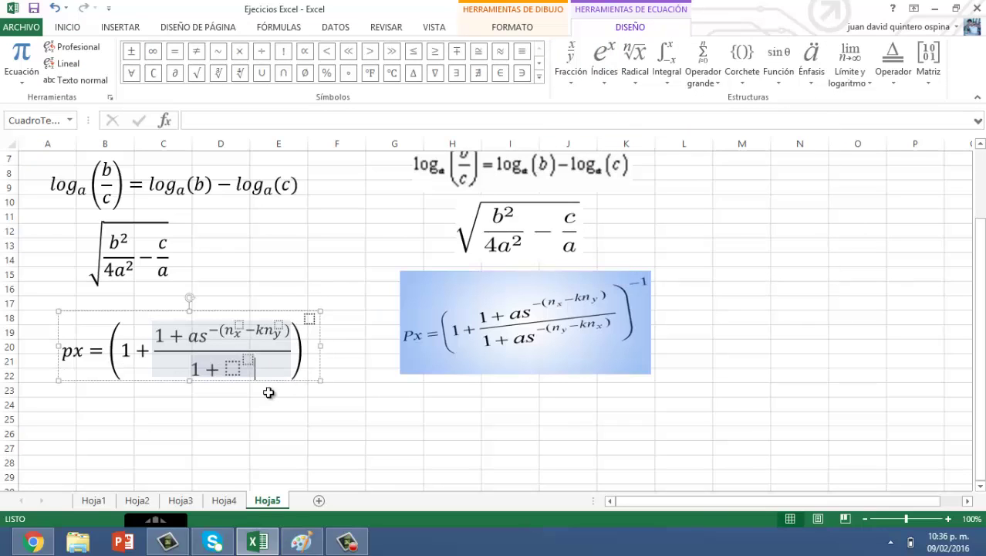
type("as")
key("Right")
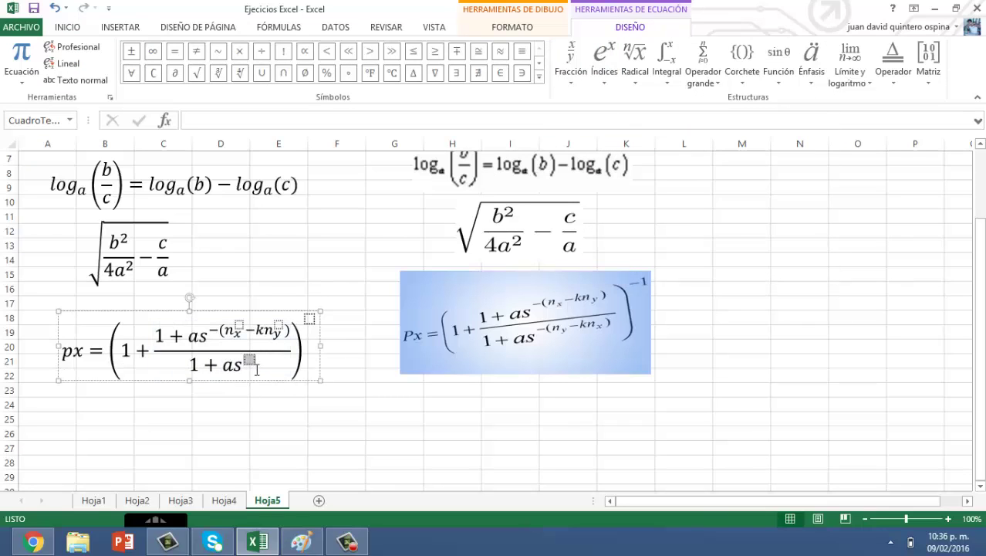
type("-")
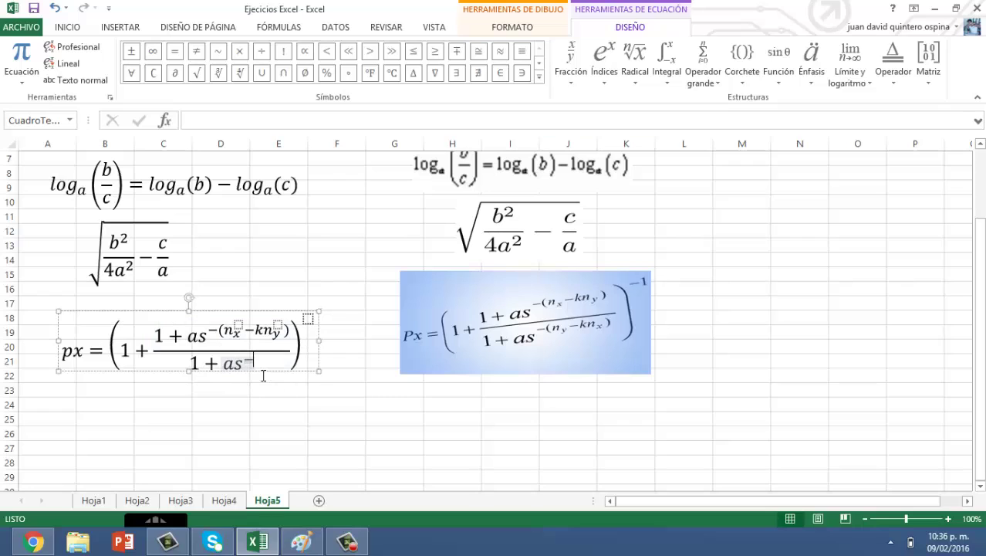
type("(")
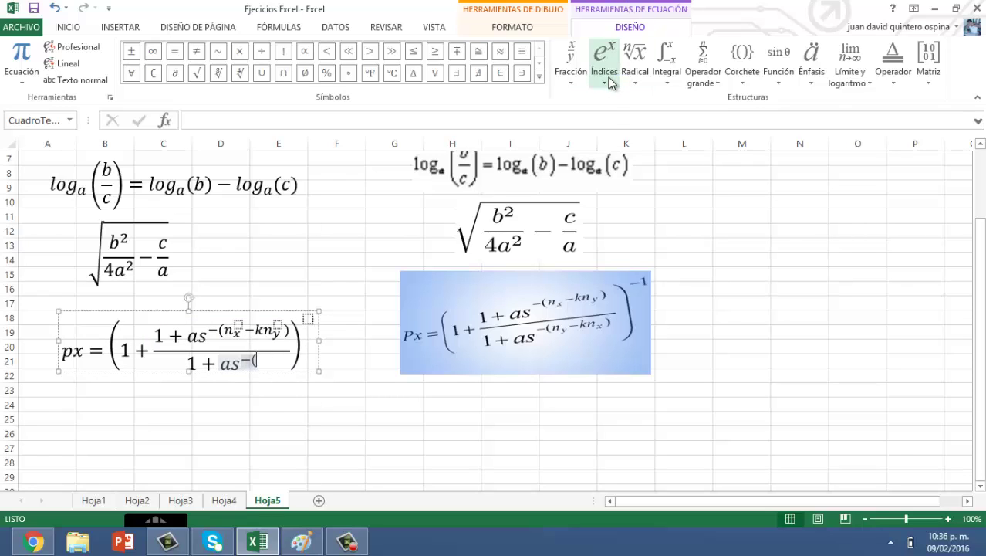
Step: Add the subscripted term nᵧ followed by a minus to the denominator exponent
left_click(607, 78)
left_click(671, 127)
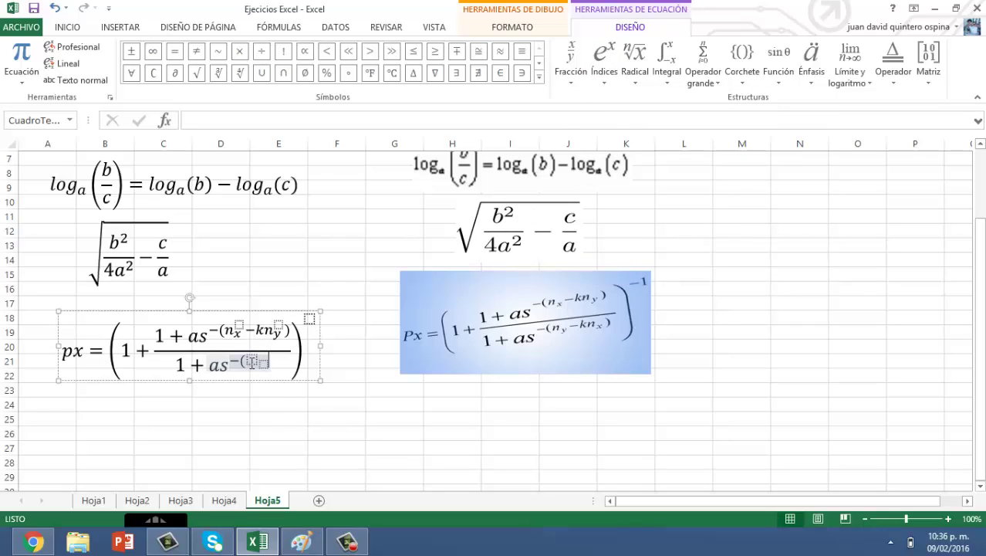
left_click(273, 370)
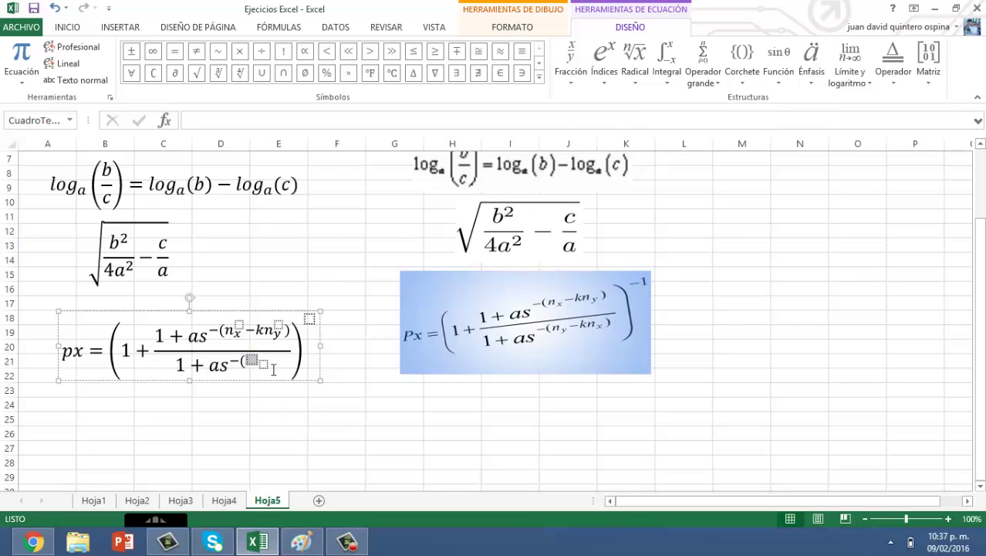
type("n")
key("Right")
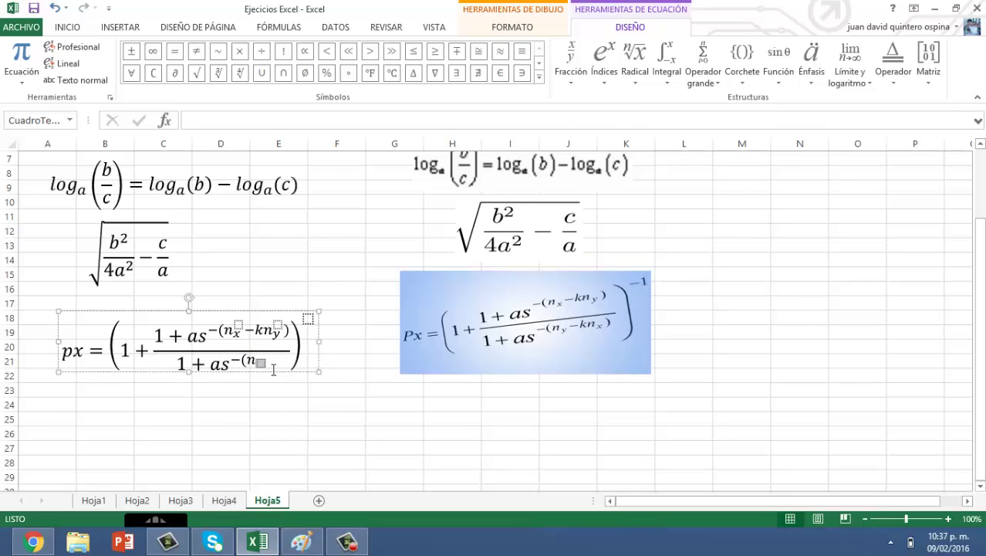
type("y")
key("Right")
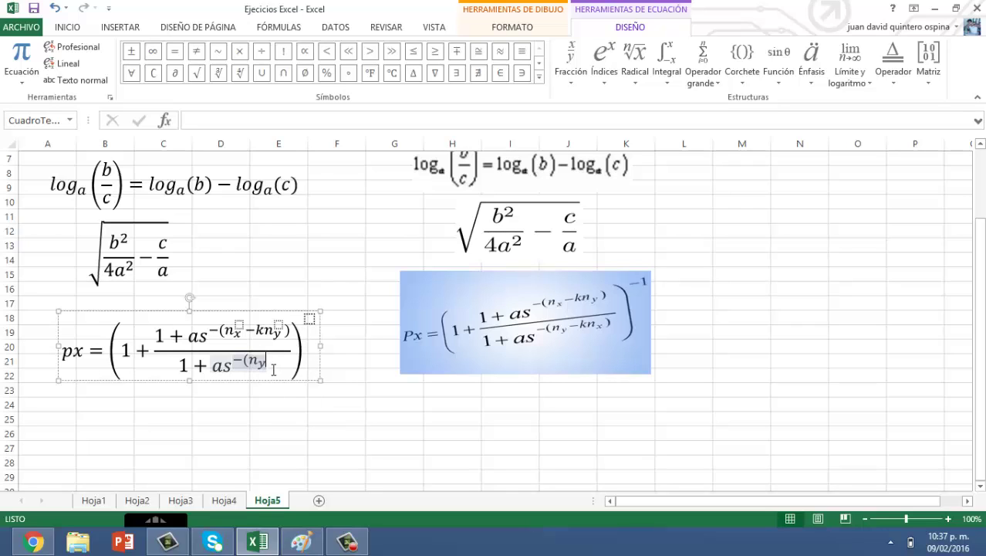
type("-")
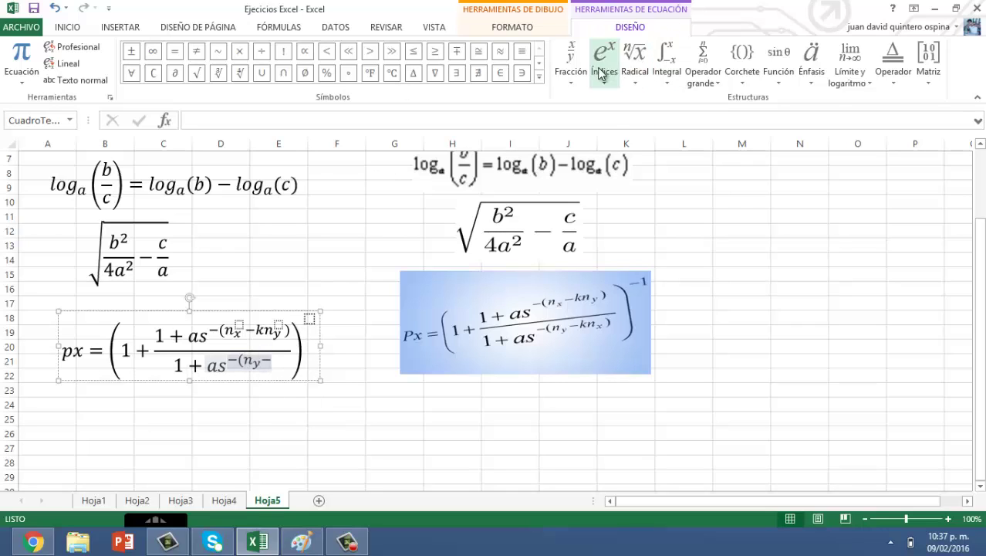
Step: Add kn_x to the denominator exponent and give the outer bracket the exponent −1
left_click(603, 71)
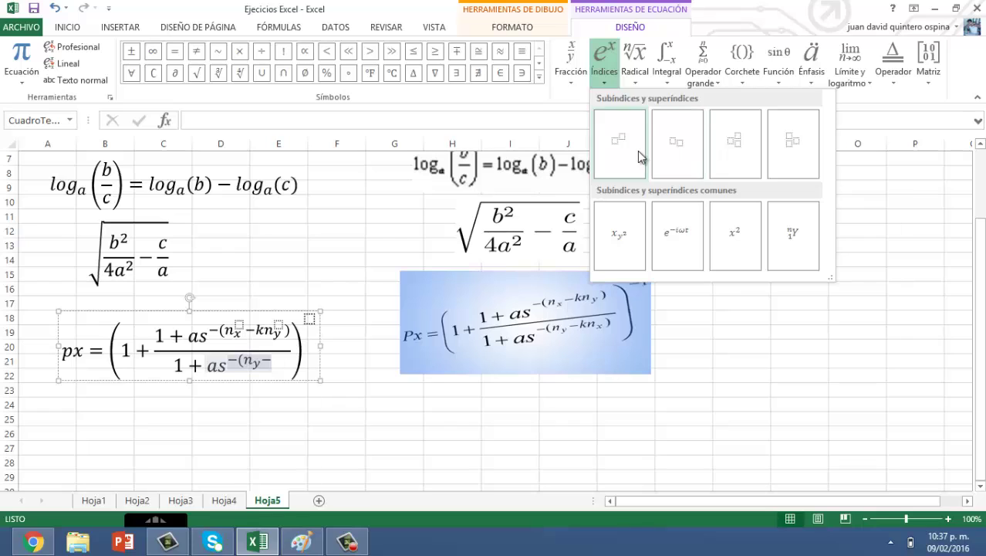
left_click(680, 151)
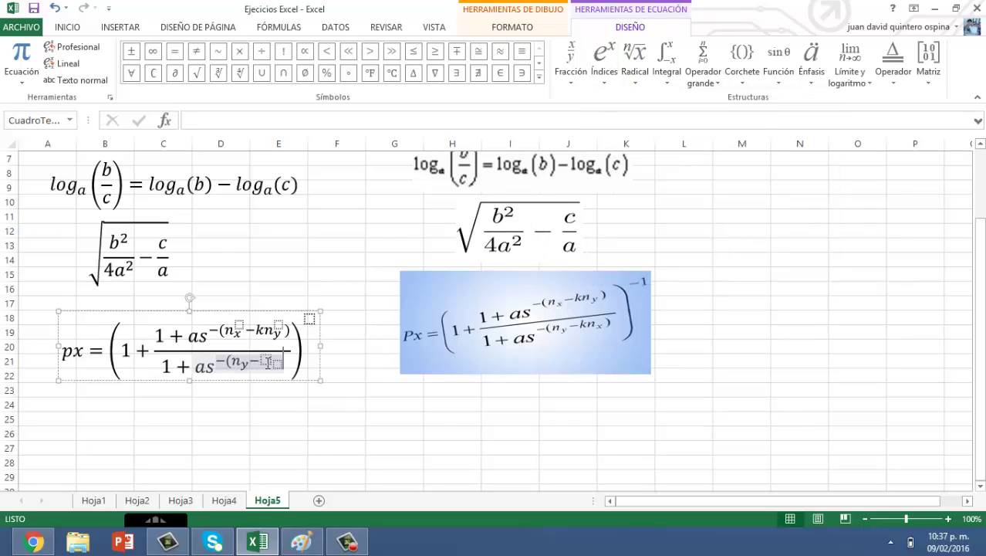
left_click(266, 361)
type("k")
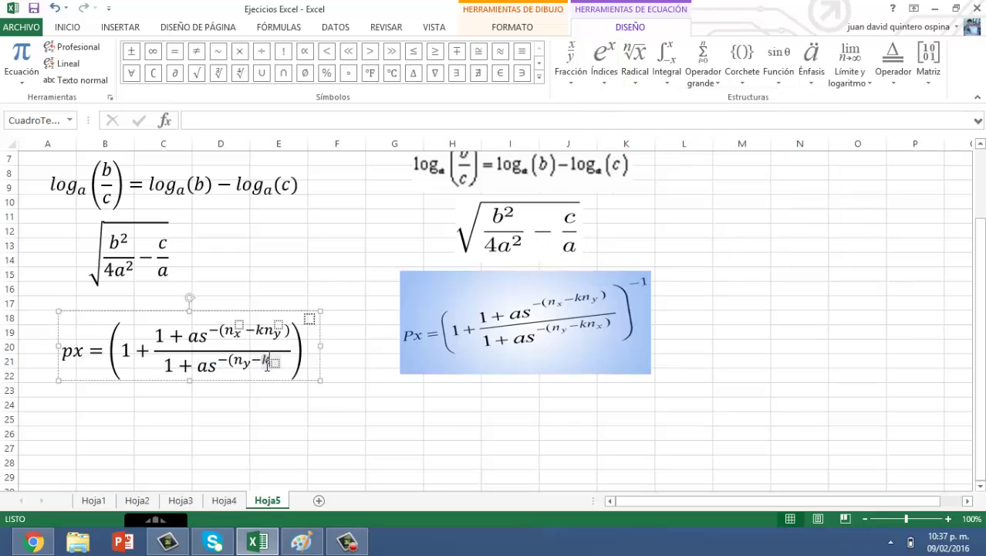
type("n_")
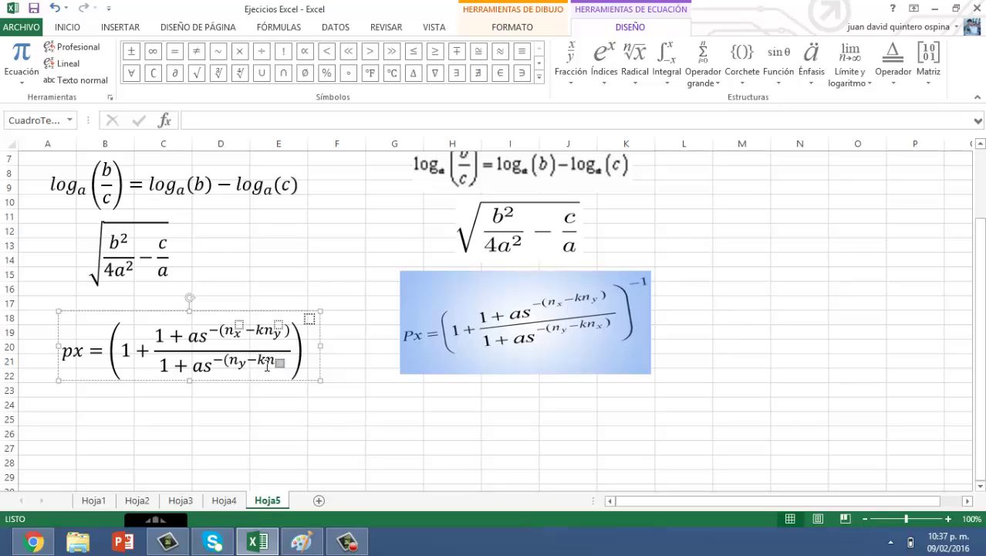
type("x")
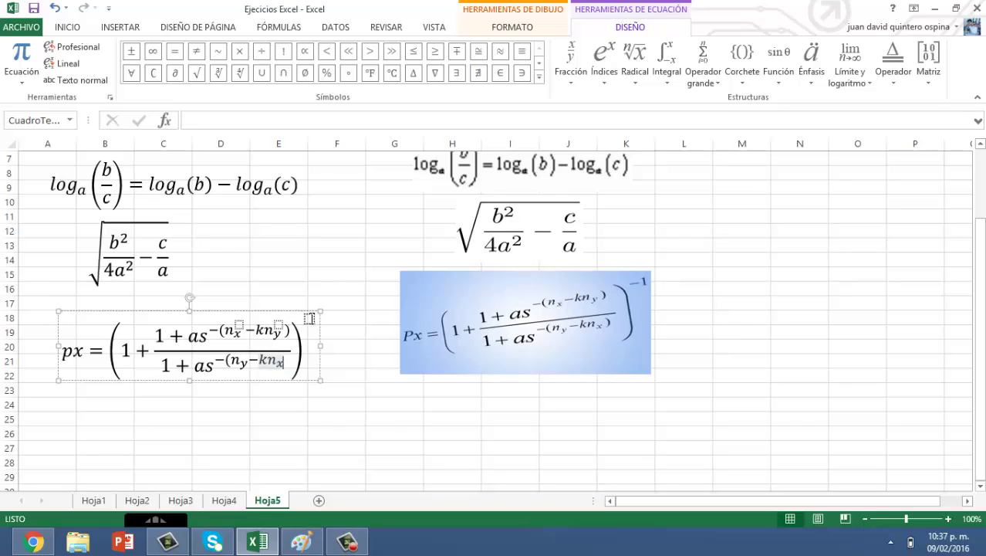
left_click(308, 318)
type("-1")
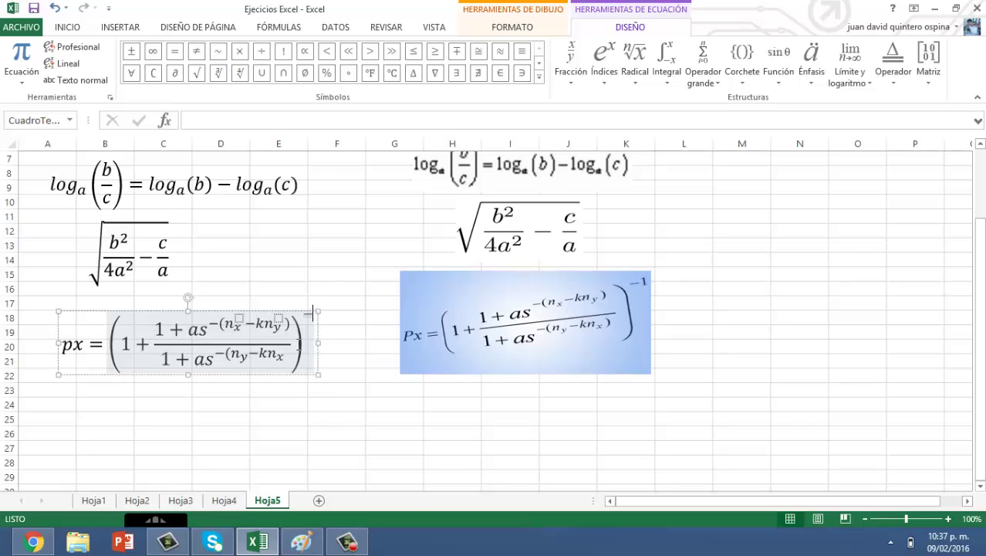
left_click(388, 431)
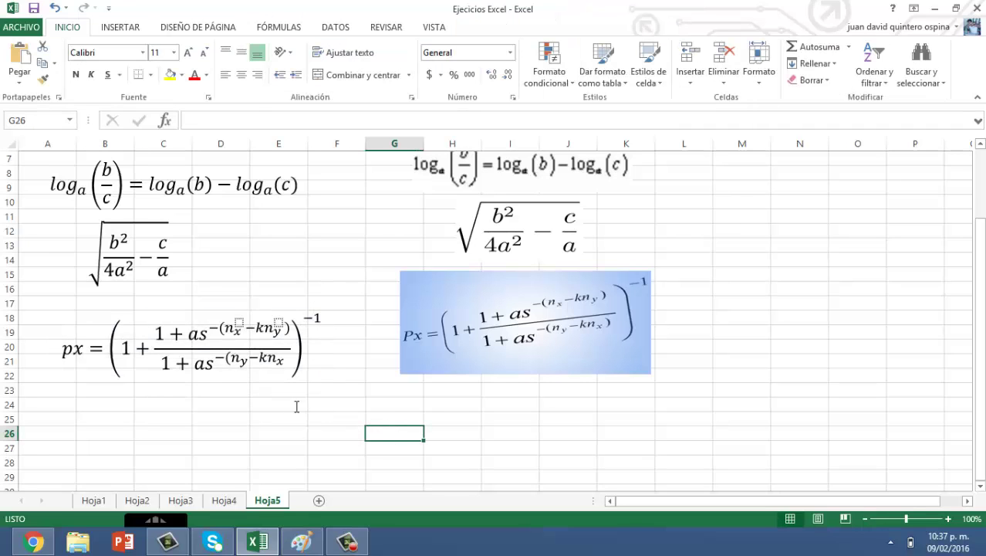
scroll(293, 405, "up", 2)
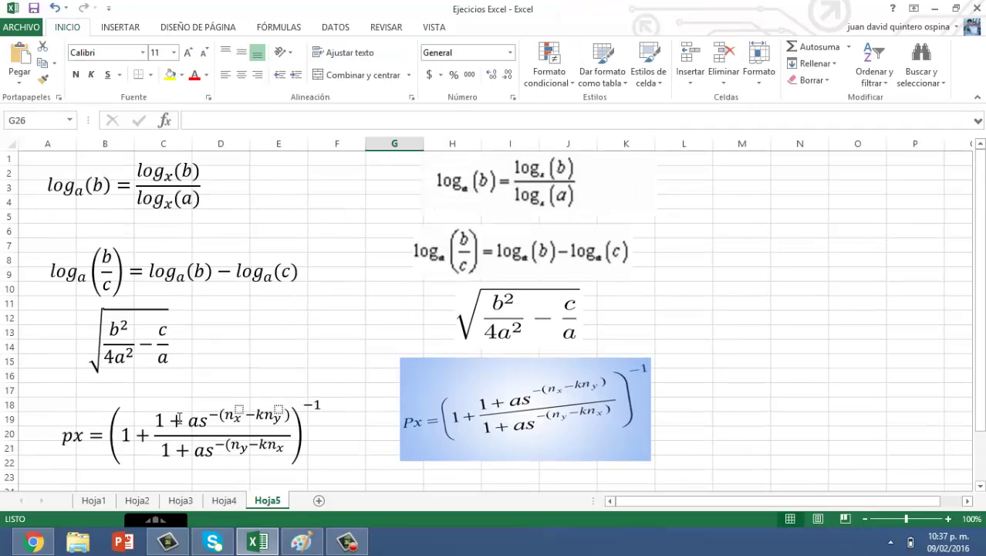
scroll(180, 417, "down", 2)
left_click(106, 392)
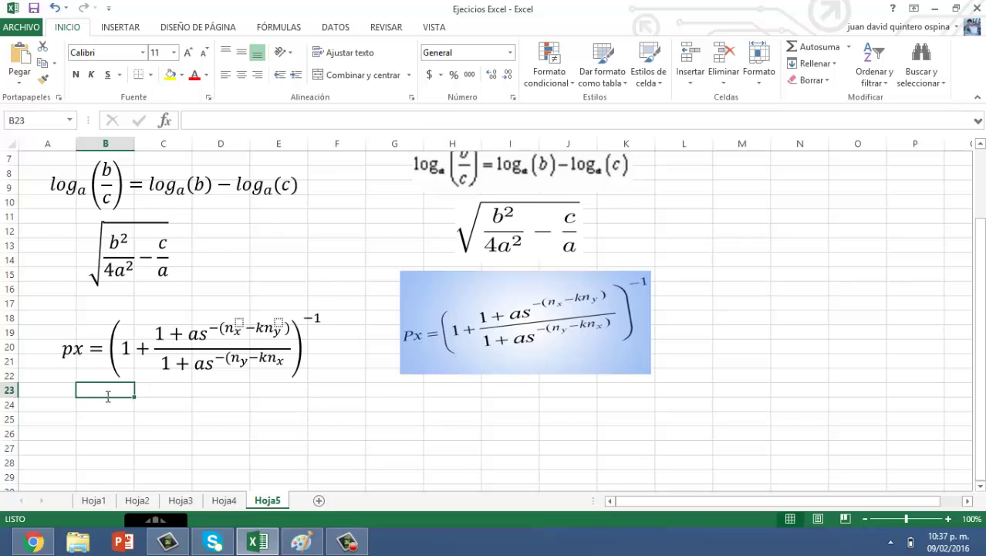
scroll(108, 394, "up", 2)
left_click(262, 396)
left_click(257, 417)
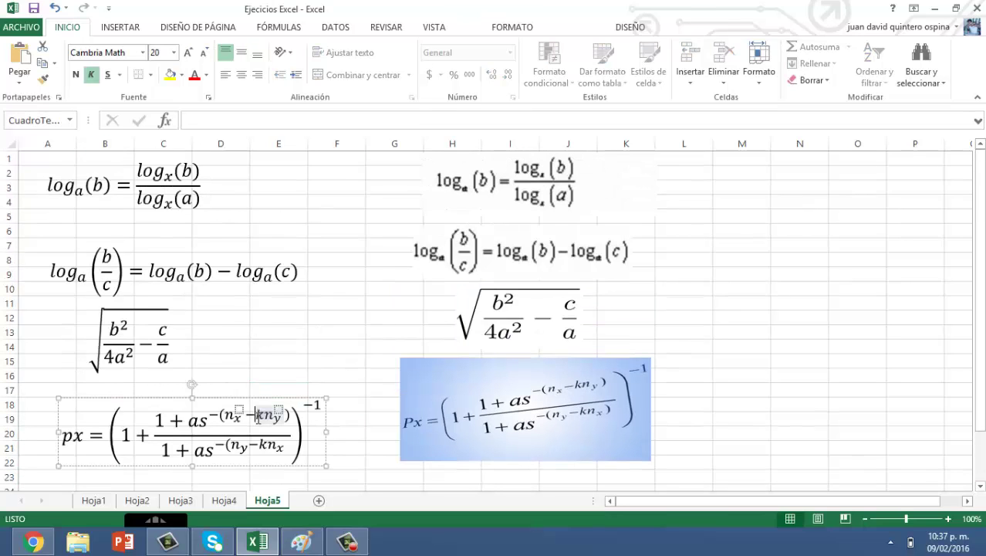
left_click(630, 27)
left_click(703, 58)
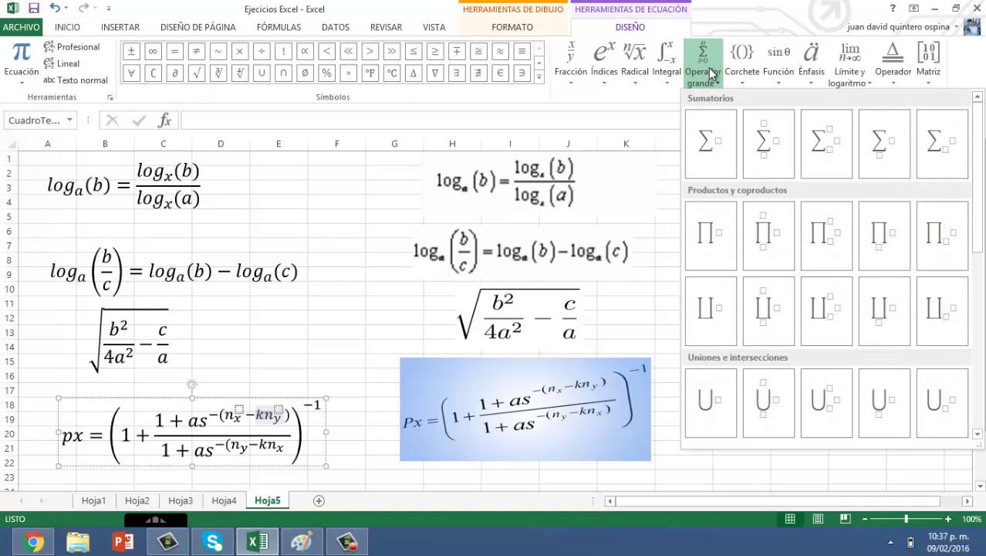
left_click(781, 76)
left_click(780, 76)
left_click(810, 76)
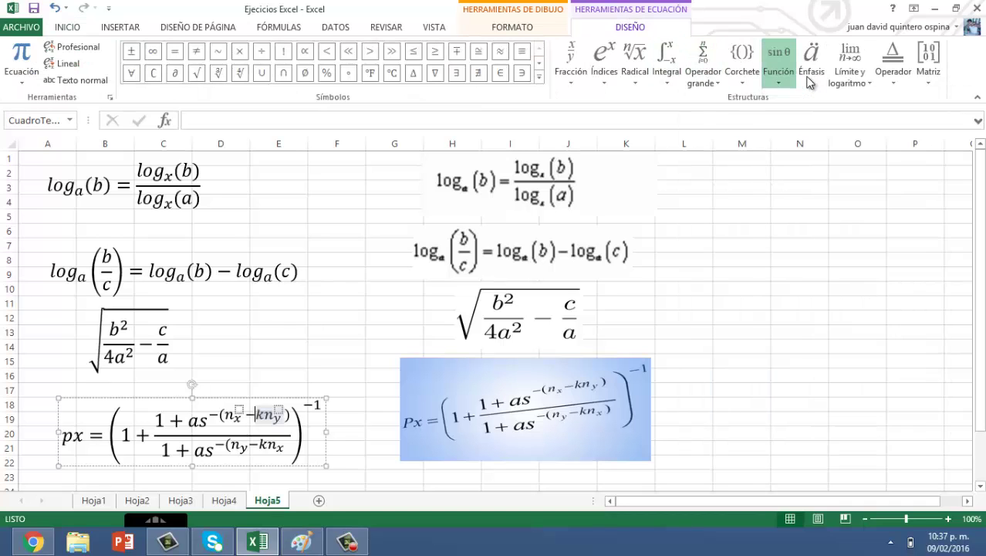
left_click(726, 81)
left_click(704, 80)
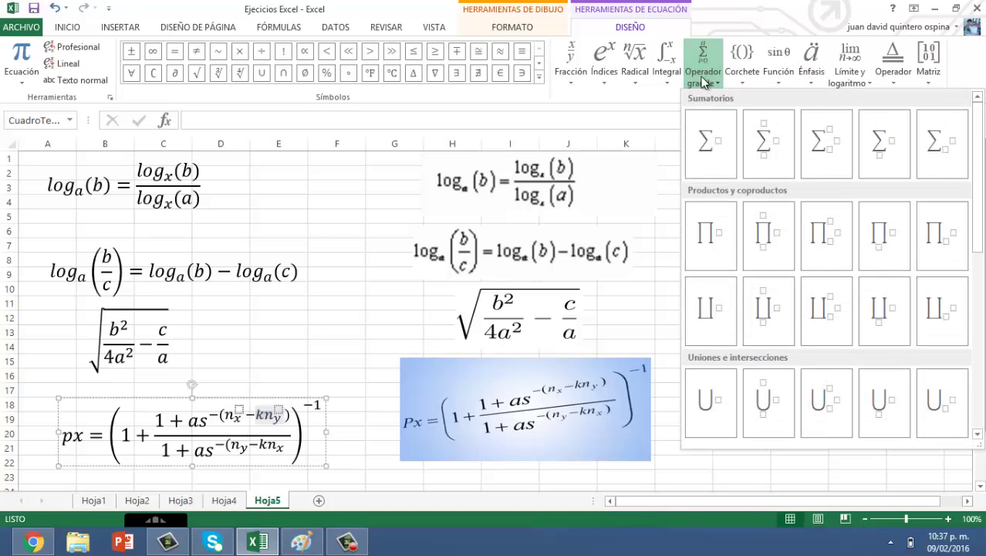
left_click(666, 82)
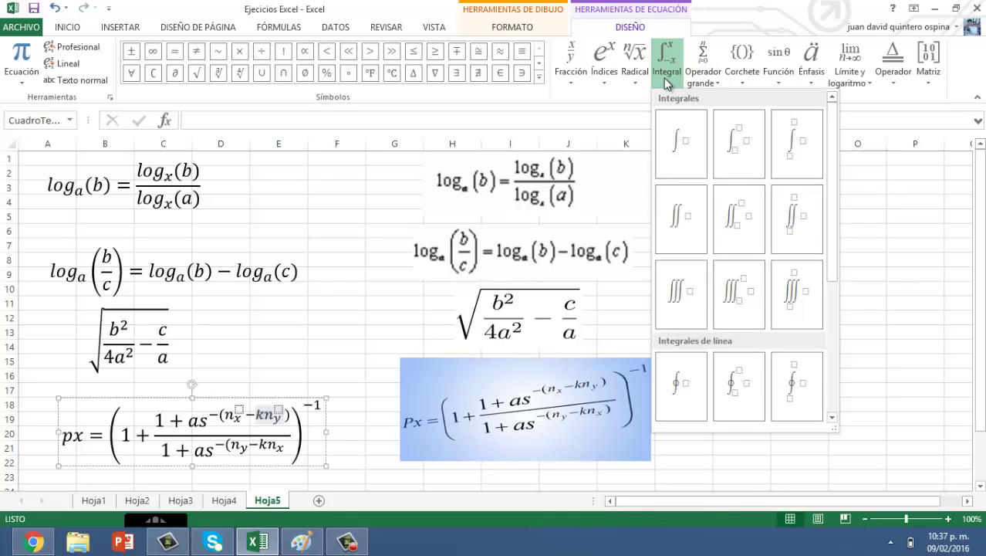
left_click(278, 201)
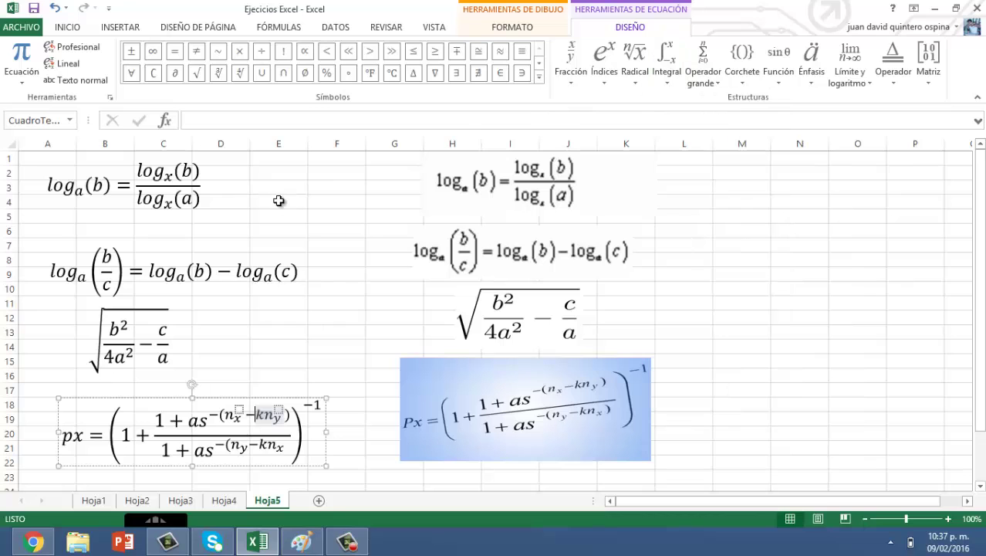
scroll(306, 359, "down", 3)
left_click(216, 378)
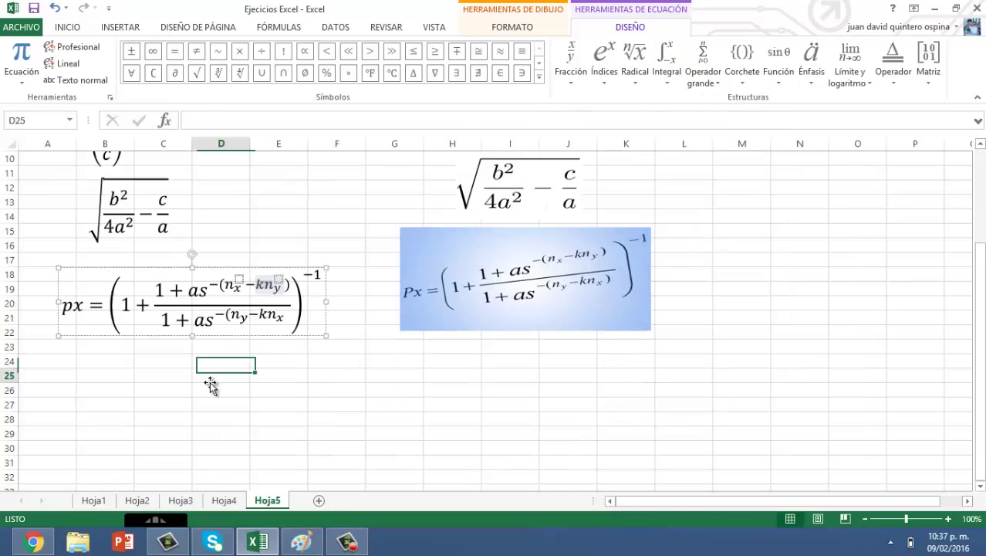
scroll(31, 386, "up", 3)
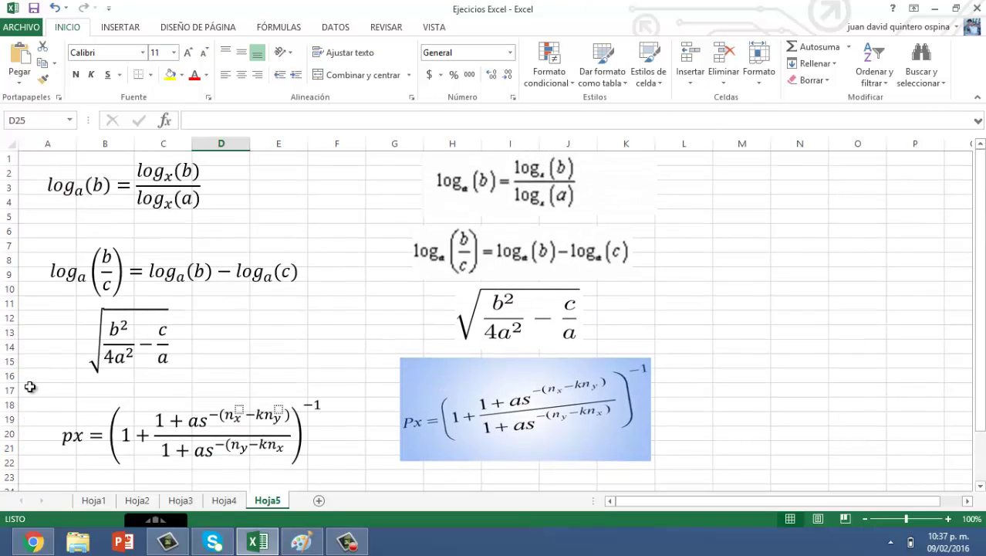